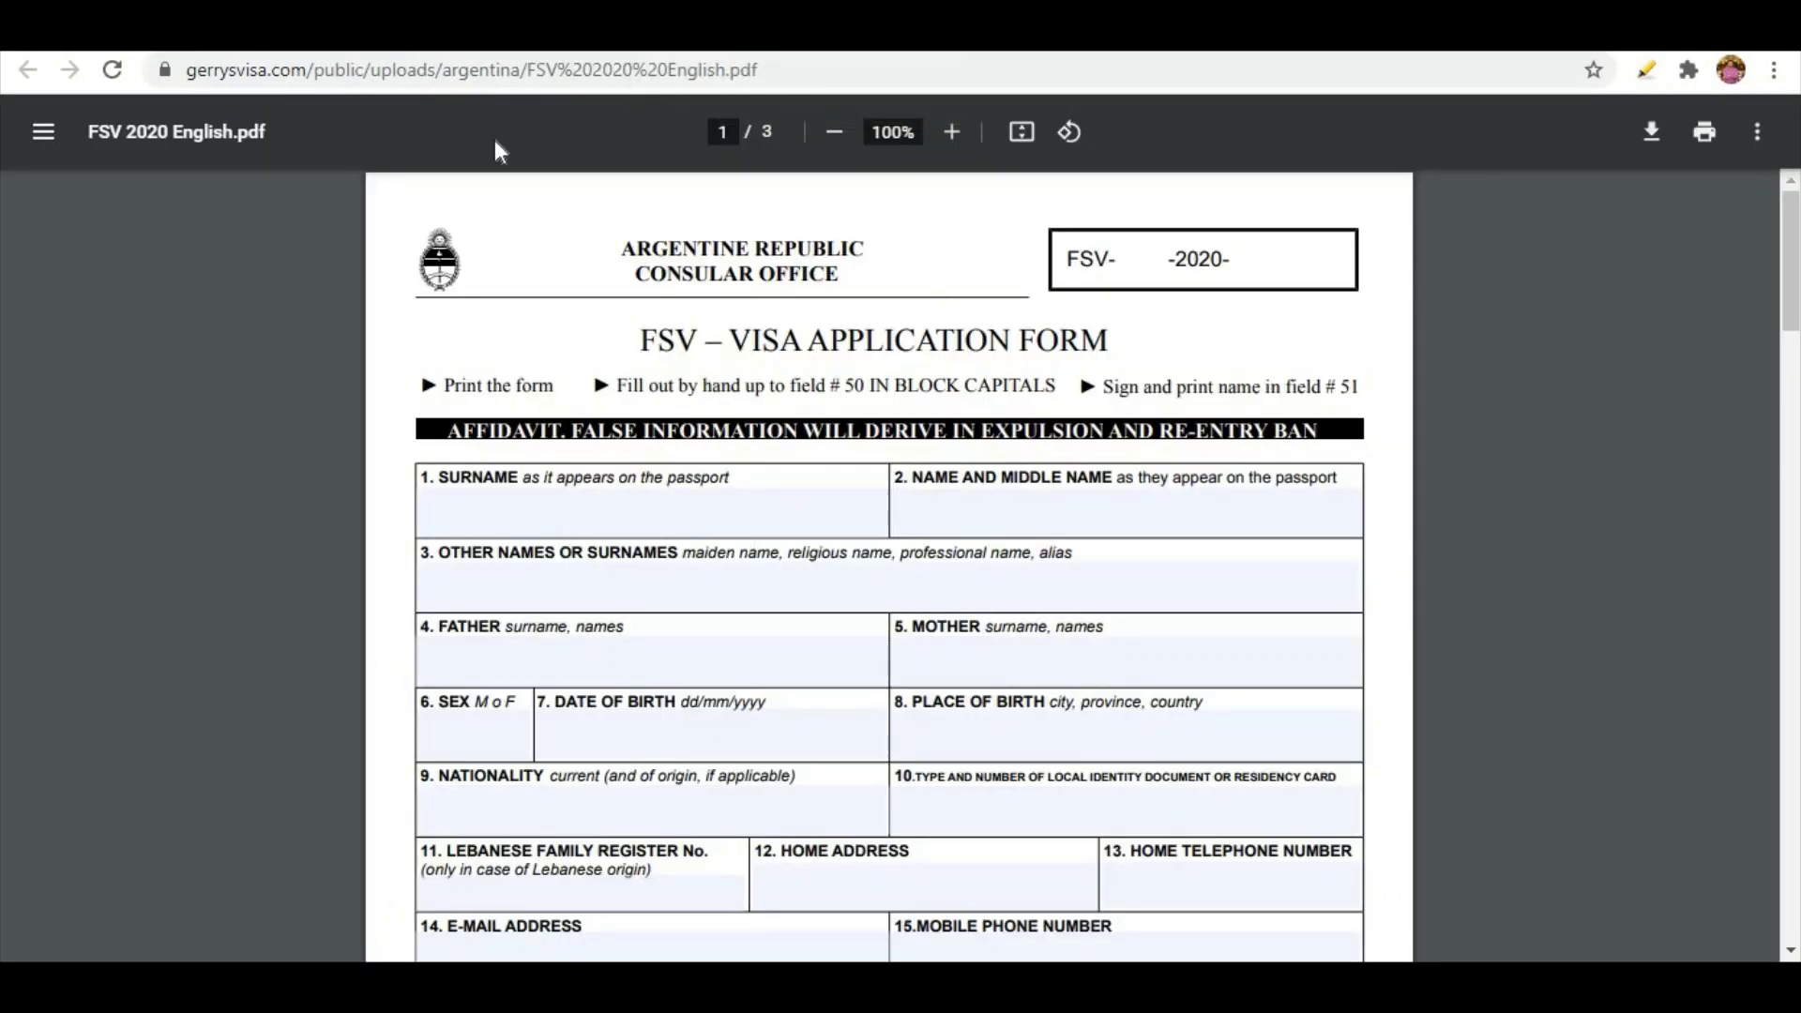
click(489, 33)
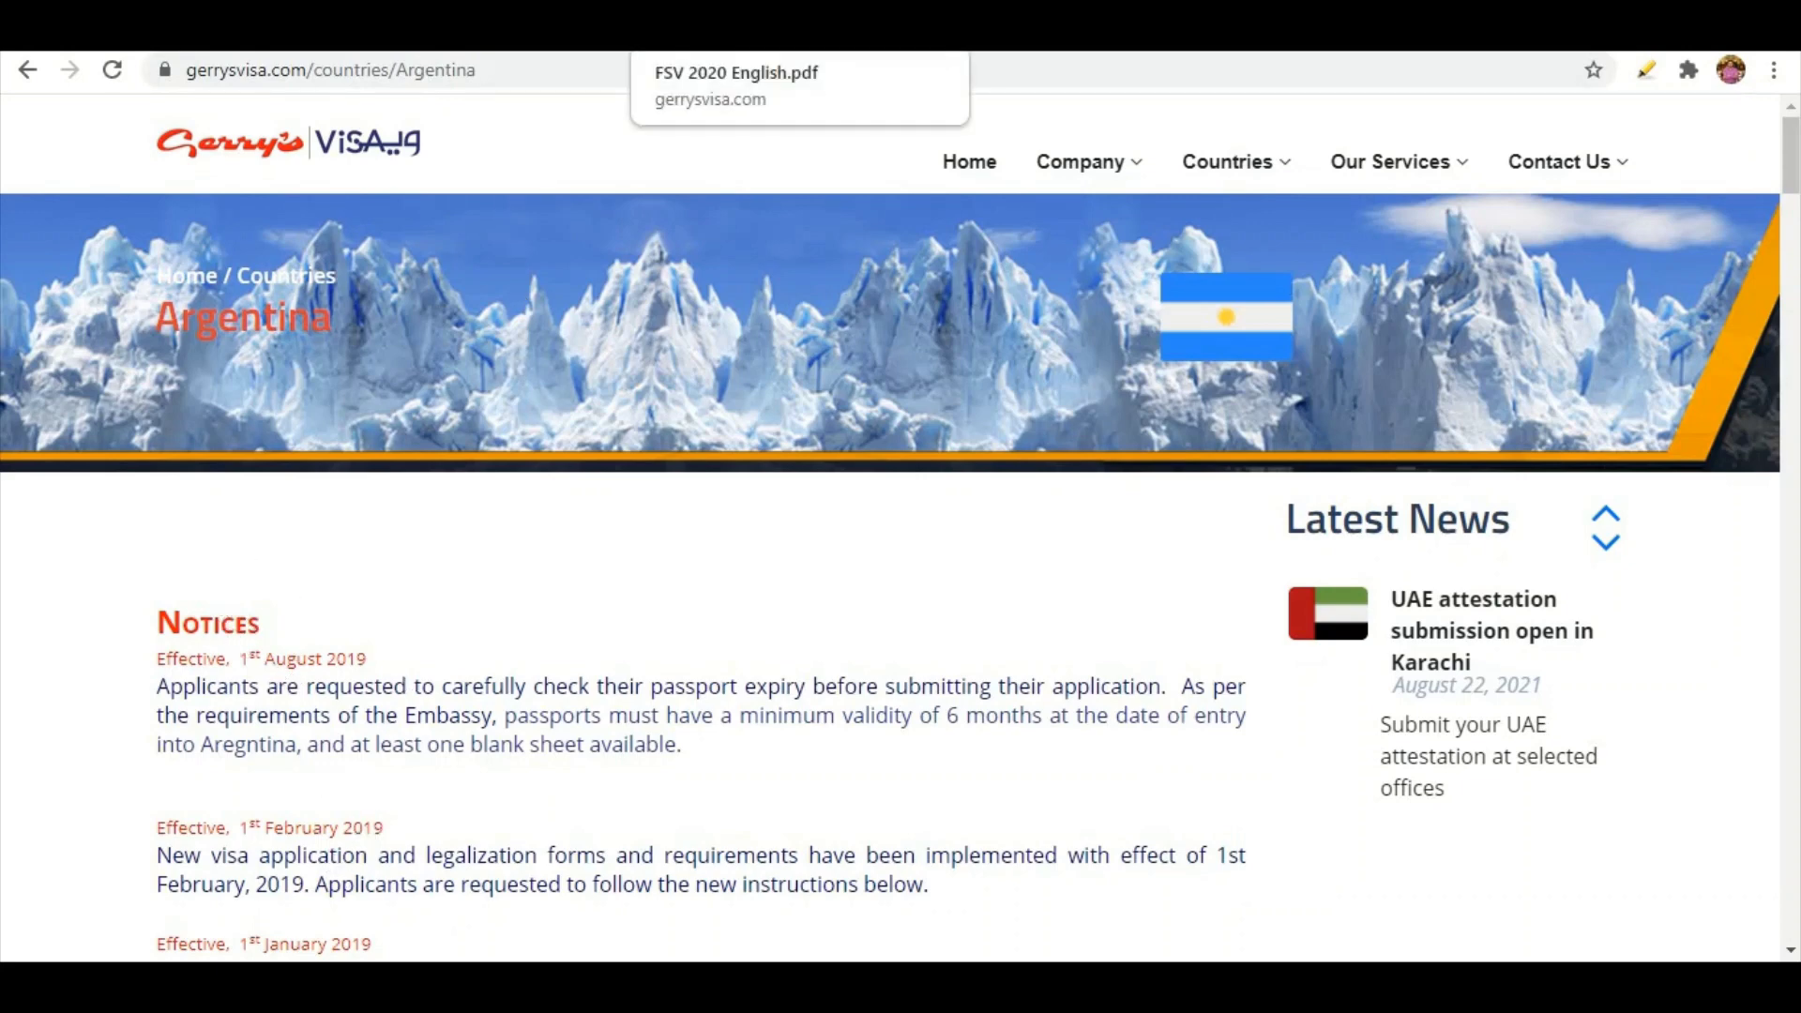
click(731, 28)
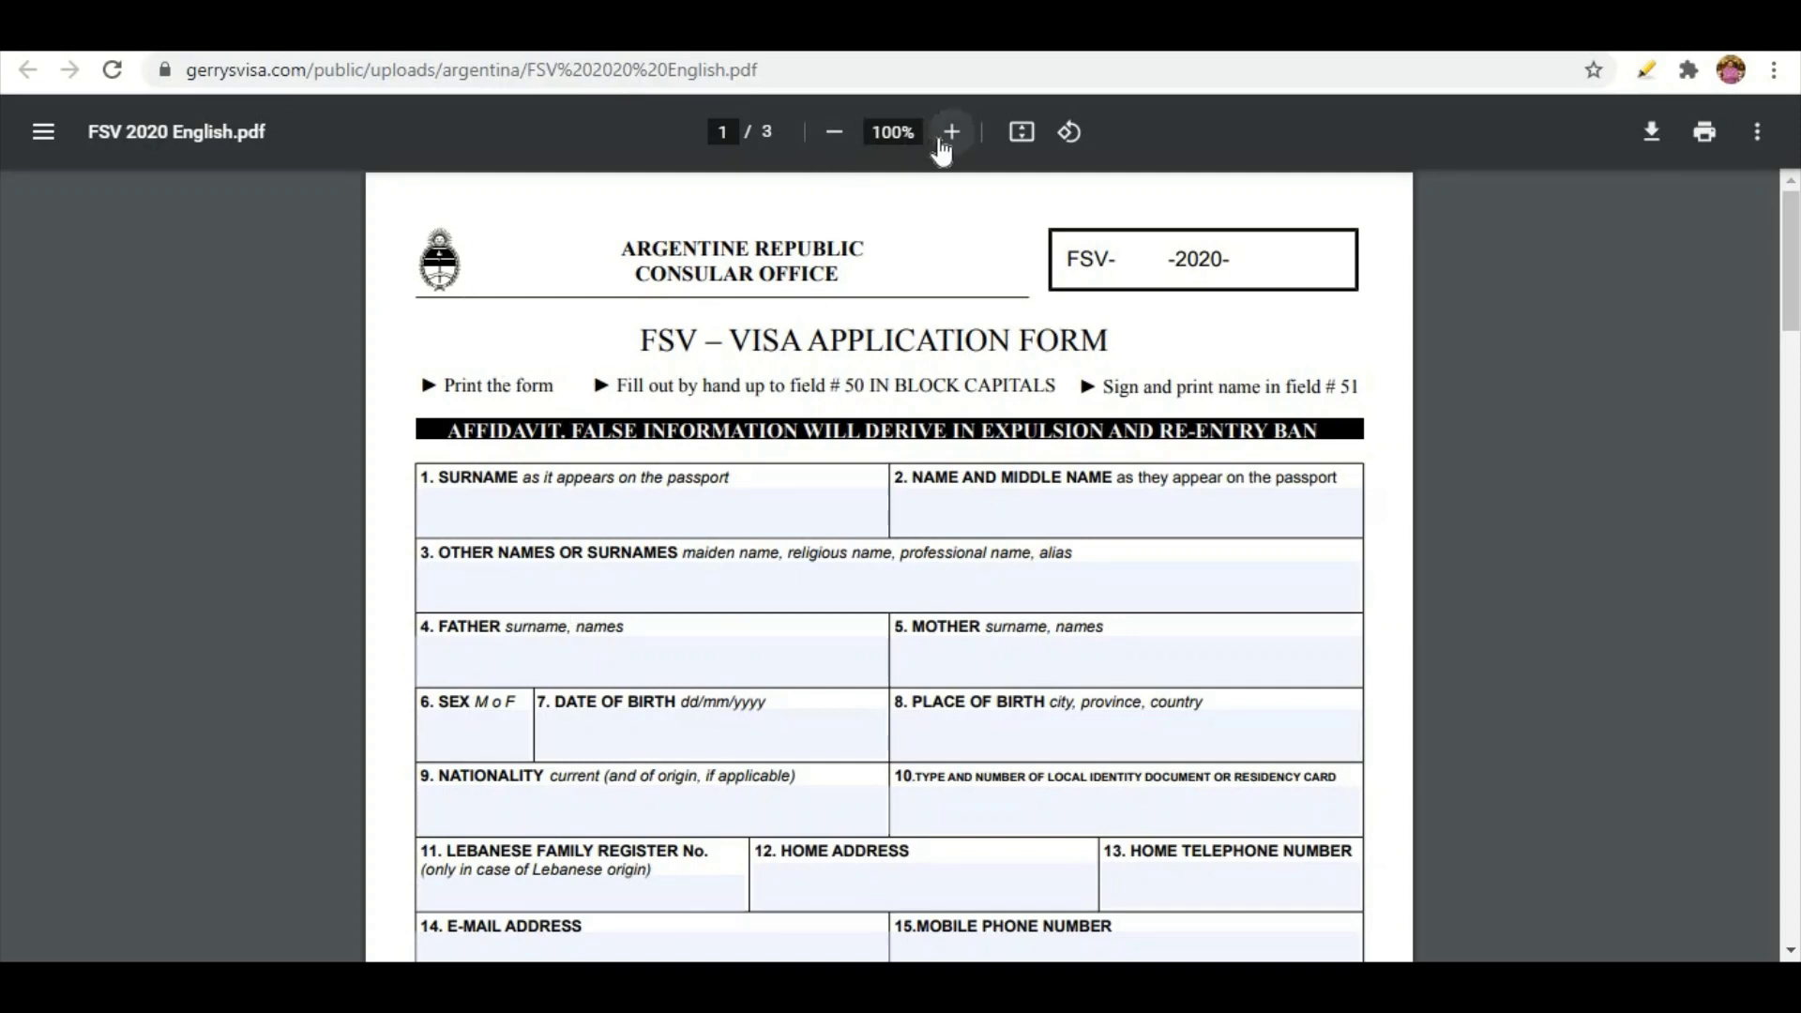
Zoom the visa form to 150% and place the cursor in the Surname field
click(951, 136)
click(950, 136)
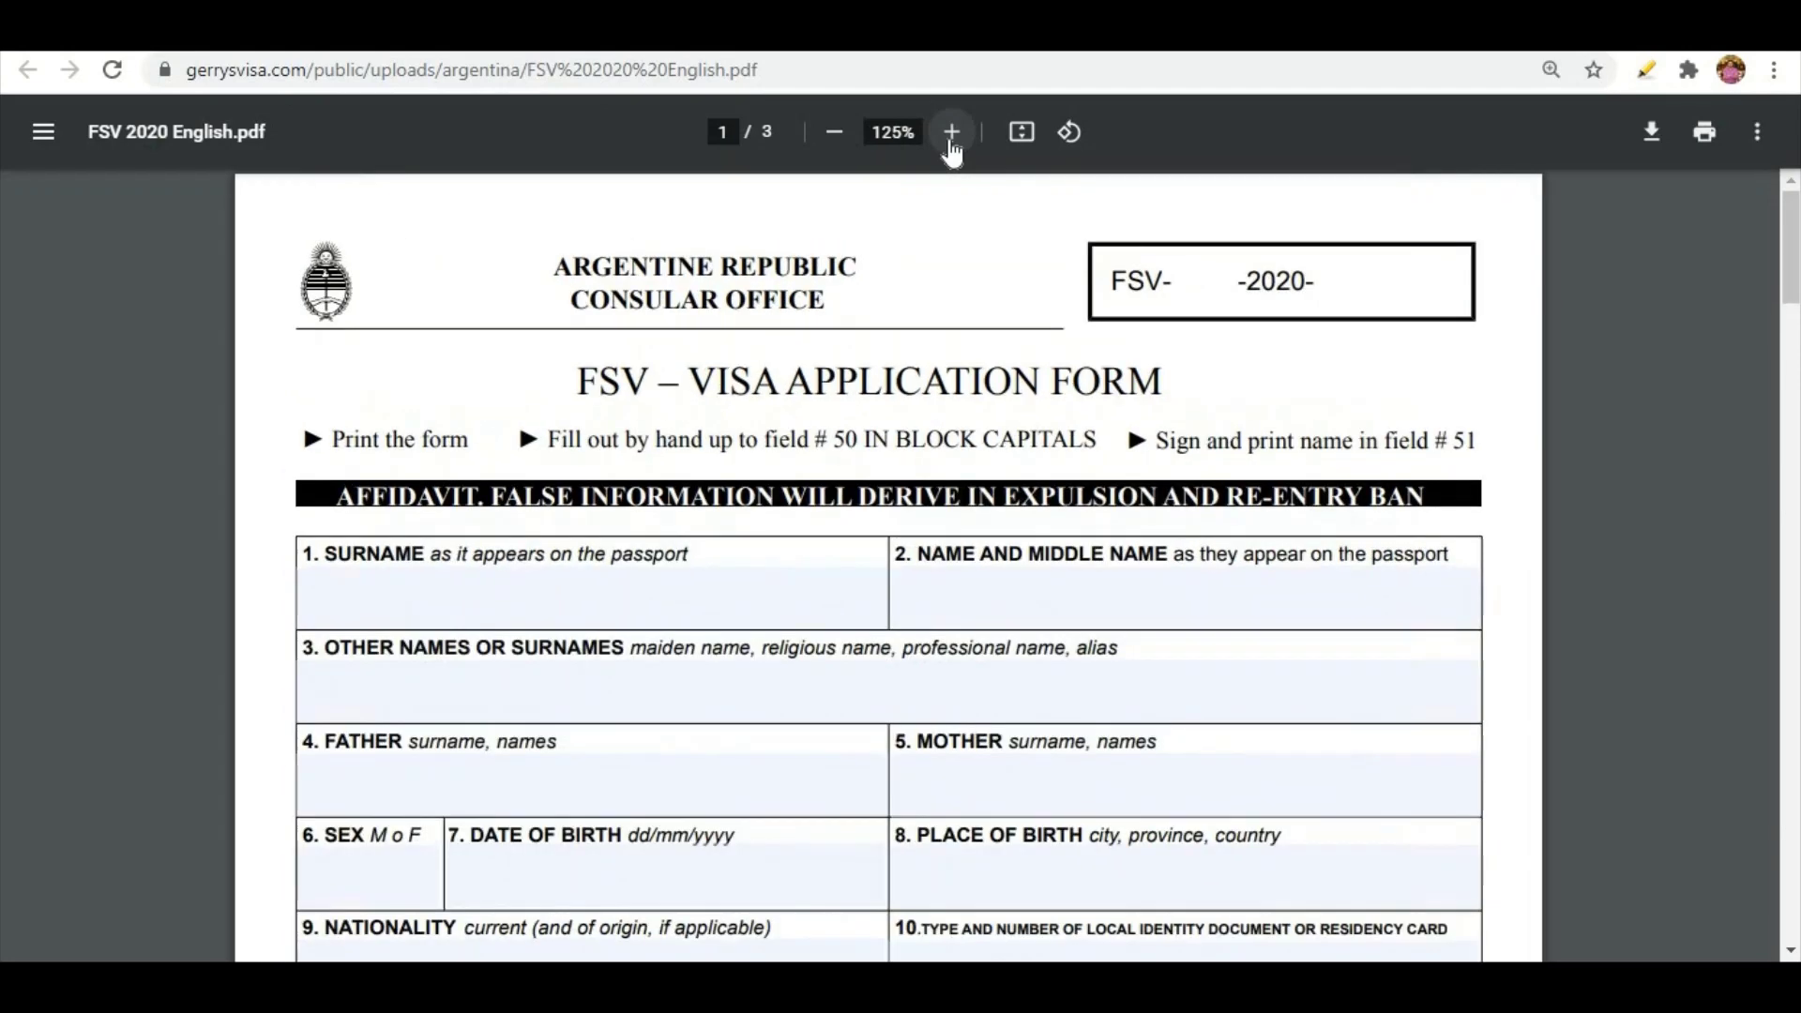
click(950, 136)
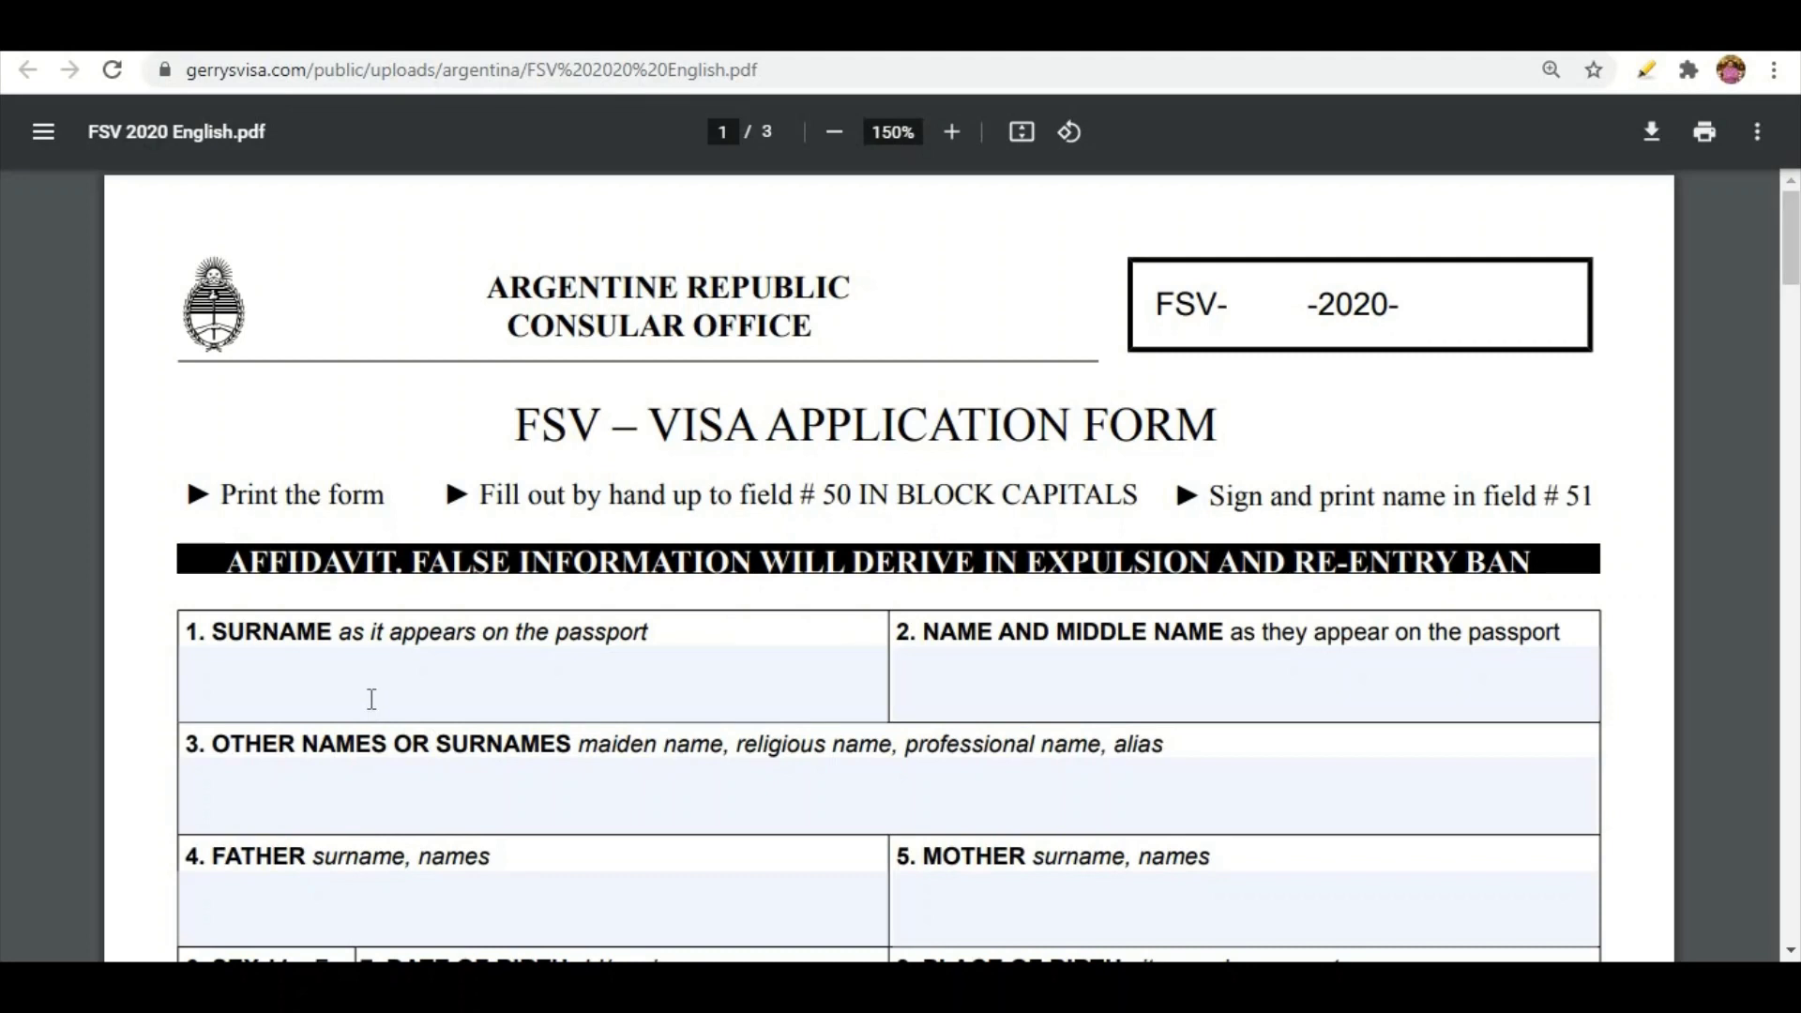
click(339, 698)
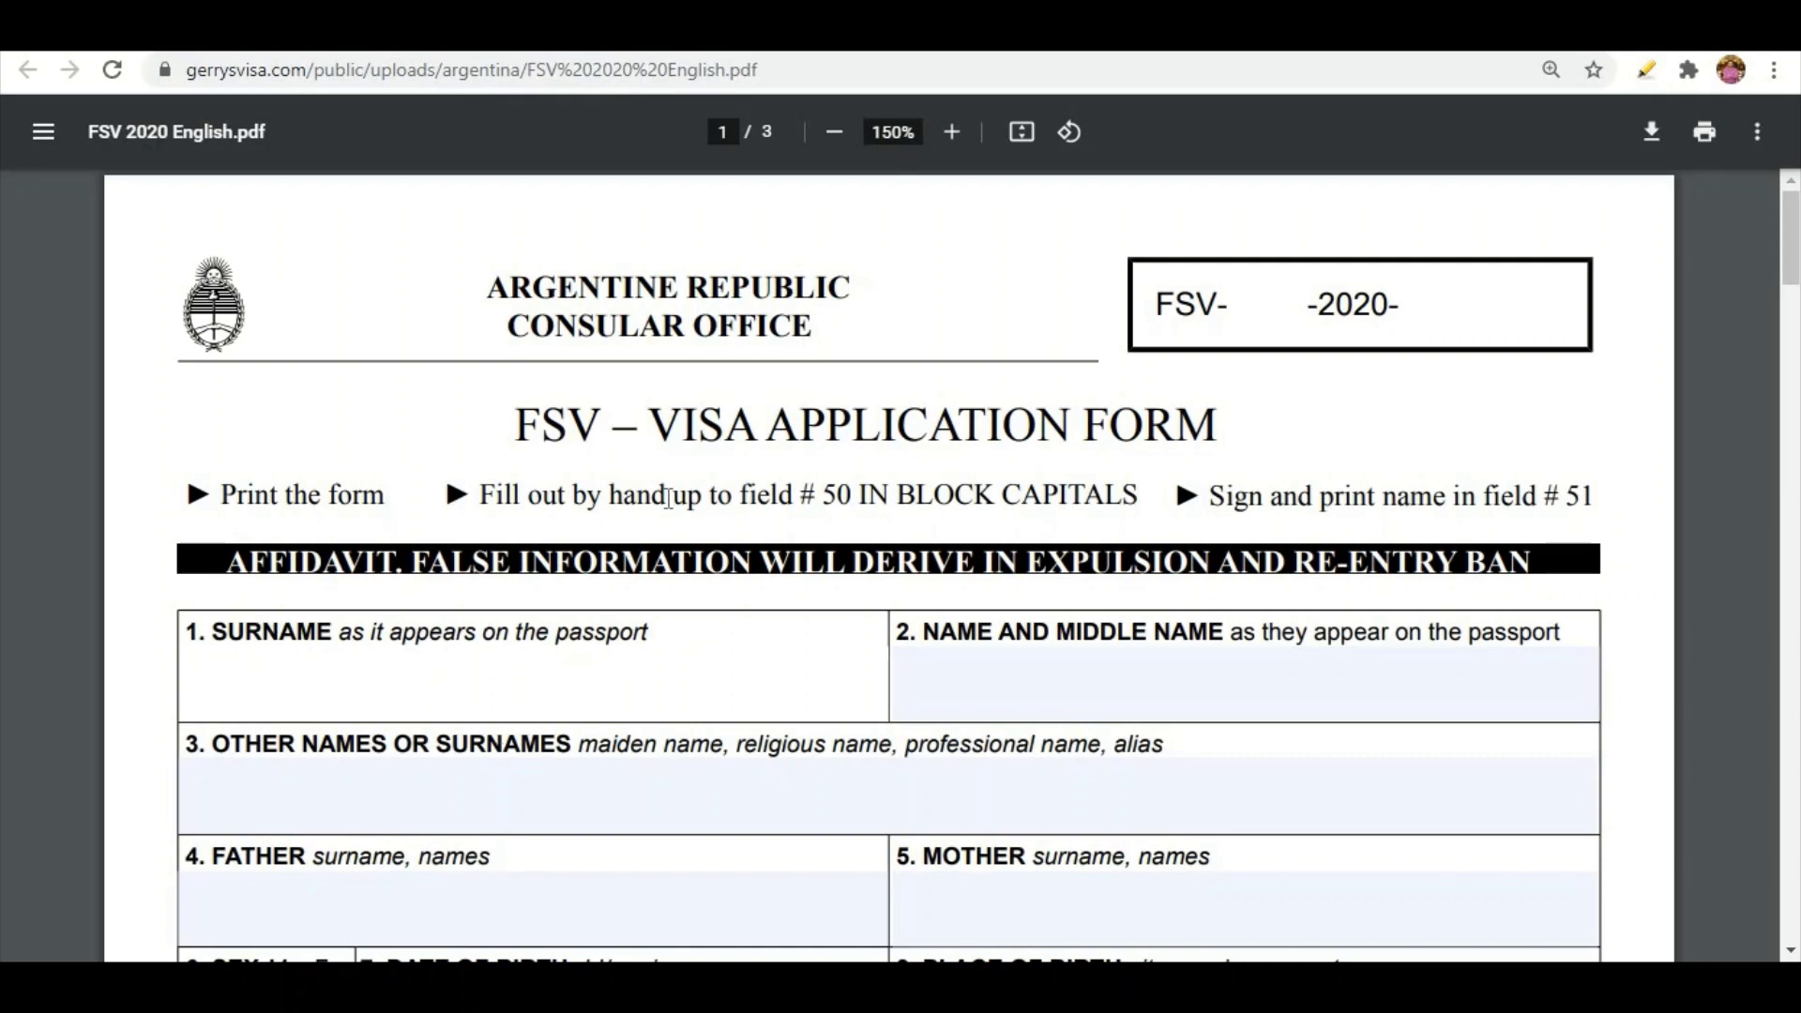
Type the applicant's surname in field 1 and given name in field 2
click(1131, 663)
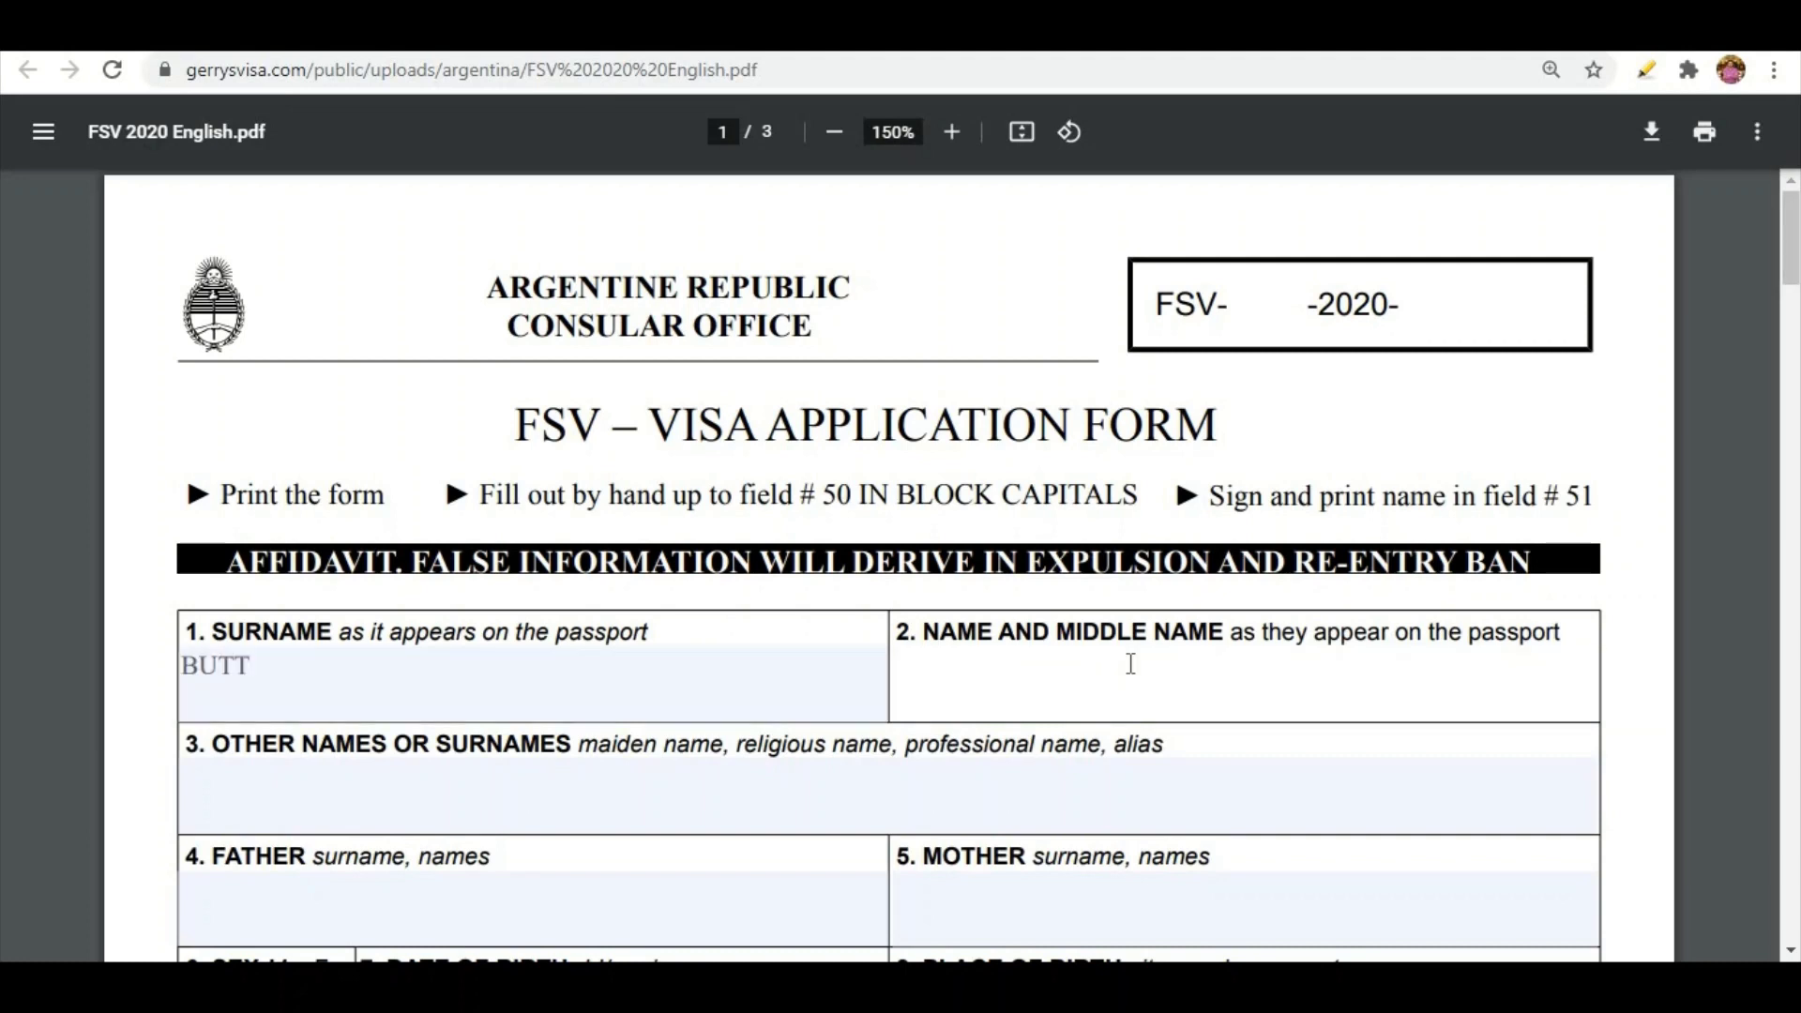
Enter the father's and mother's names, and sex M in fields 4–6
scroll(1789, 953, down, 3)
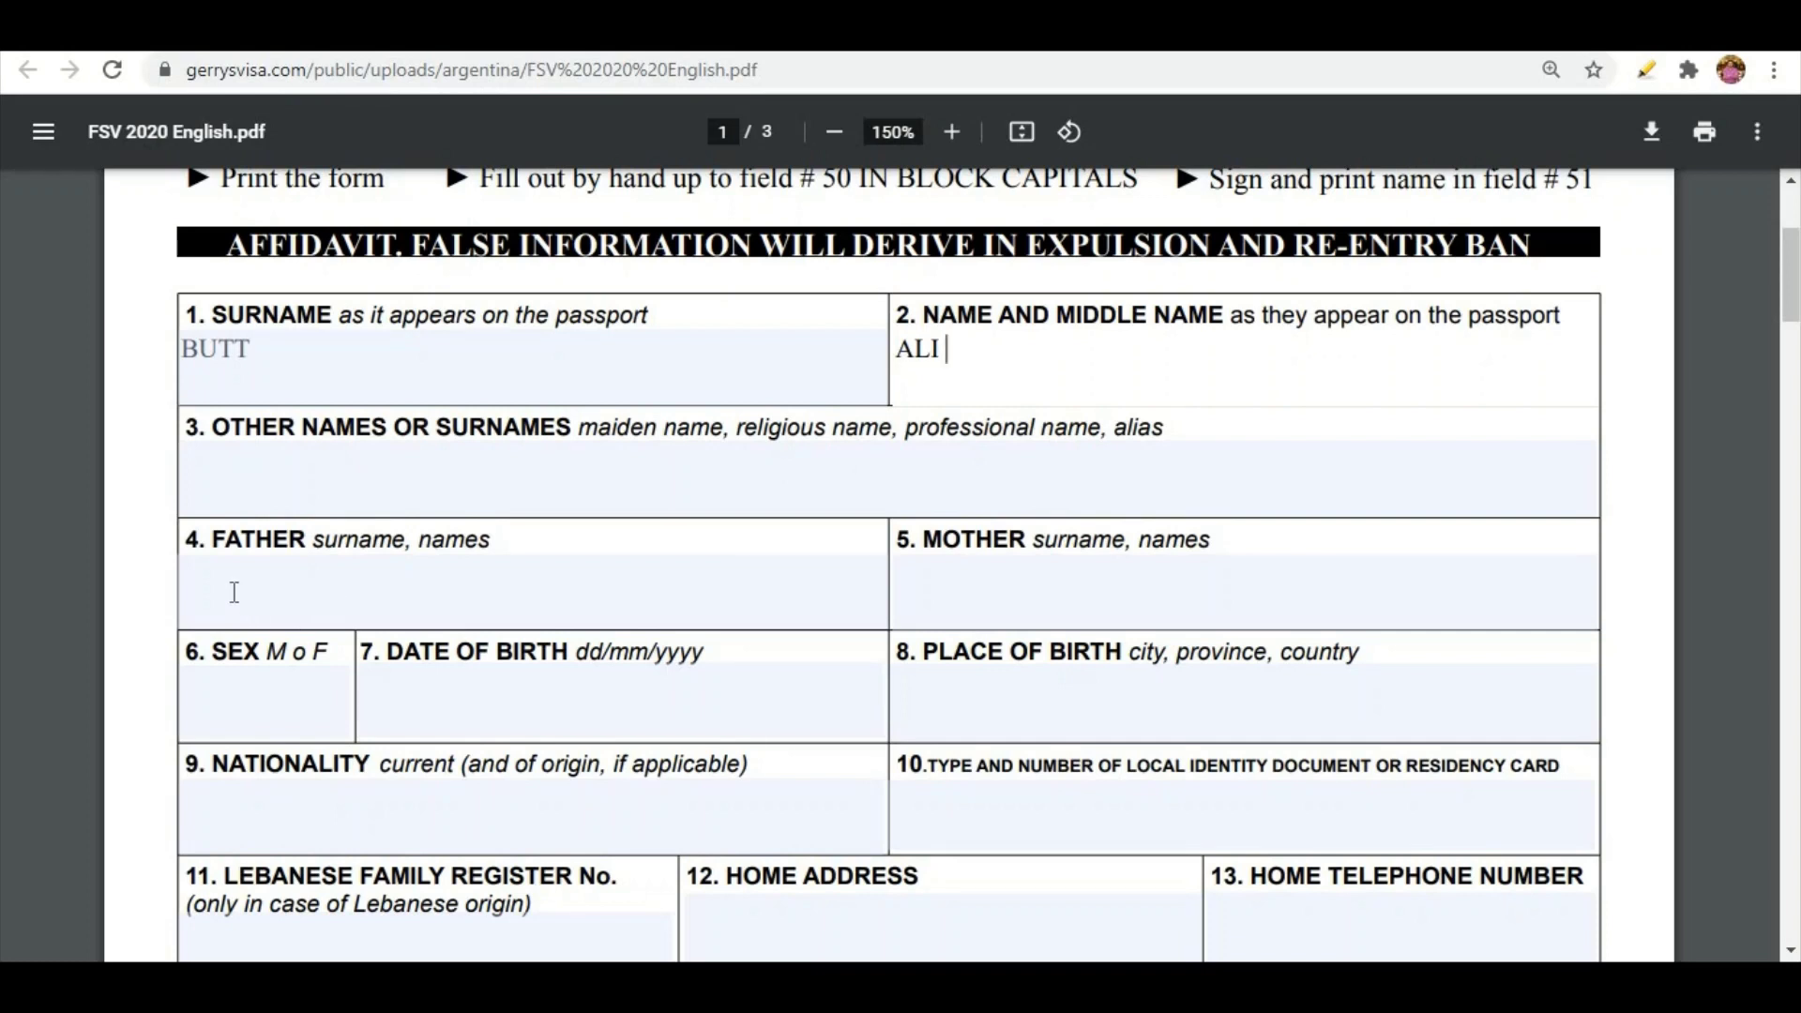
click(232, 592)
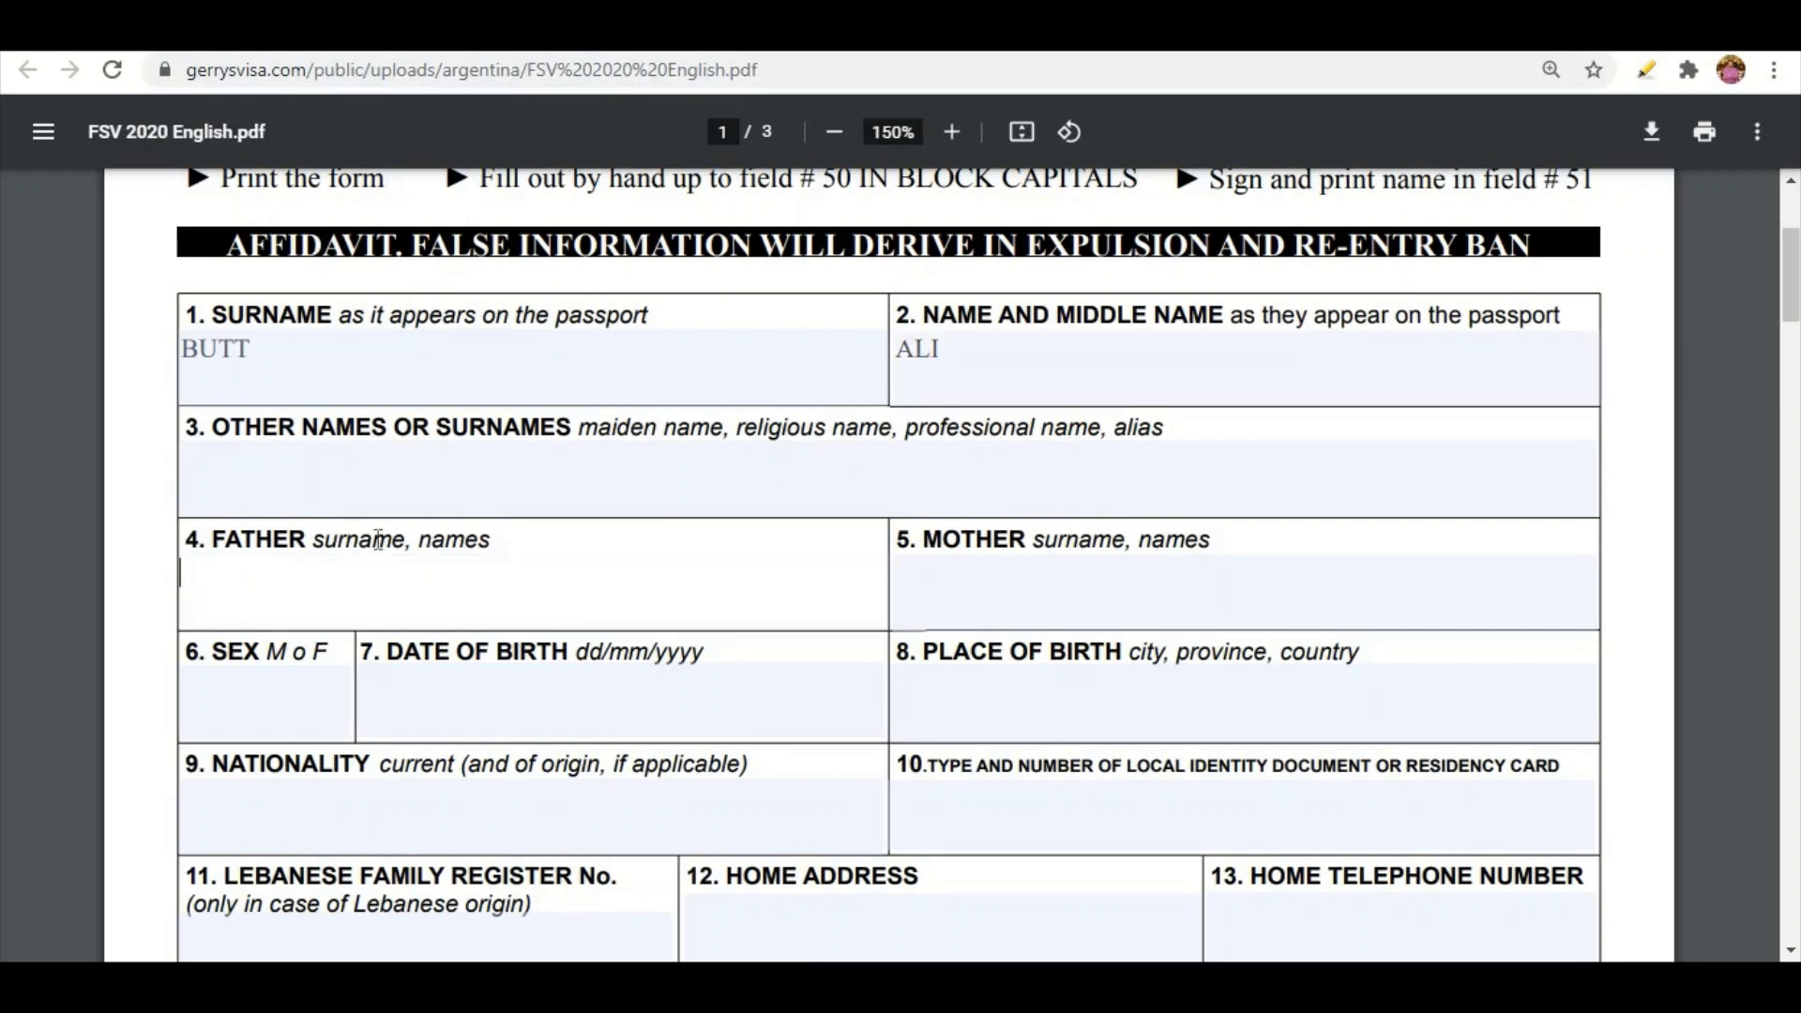
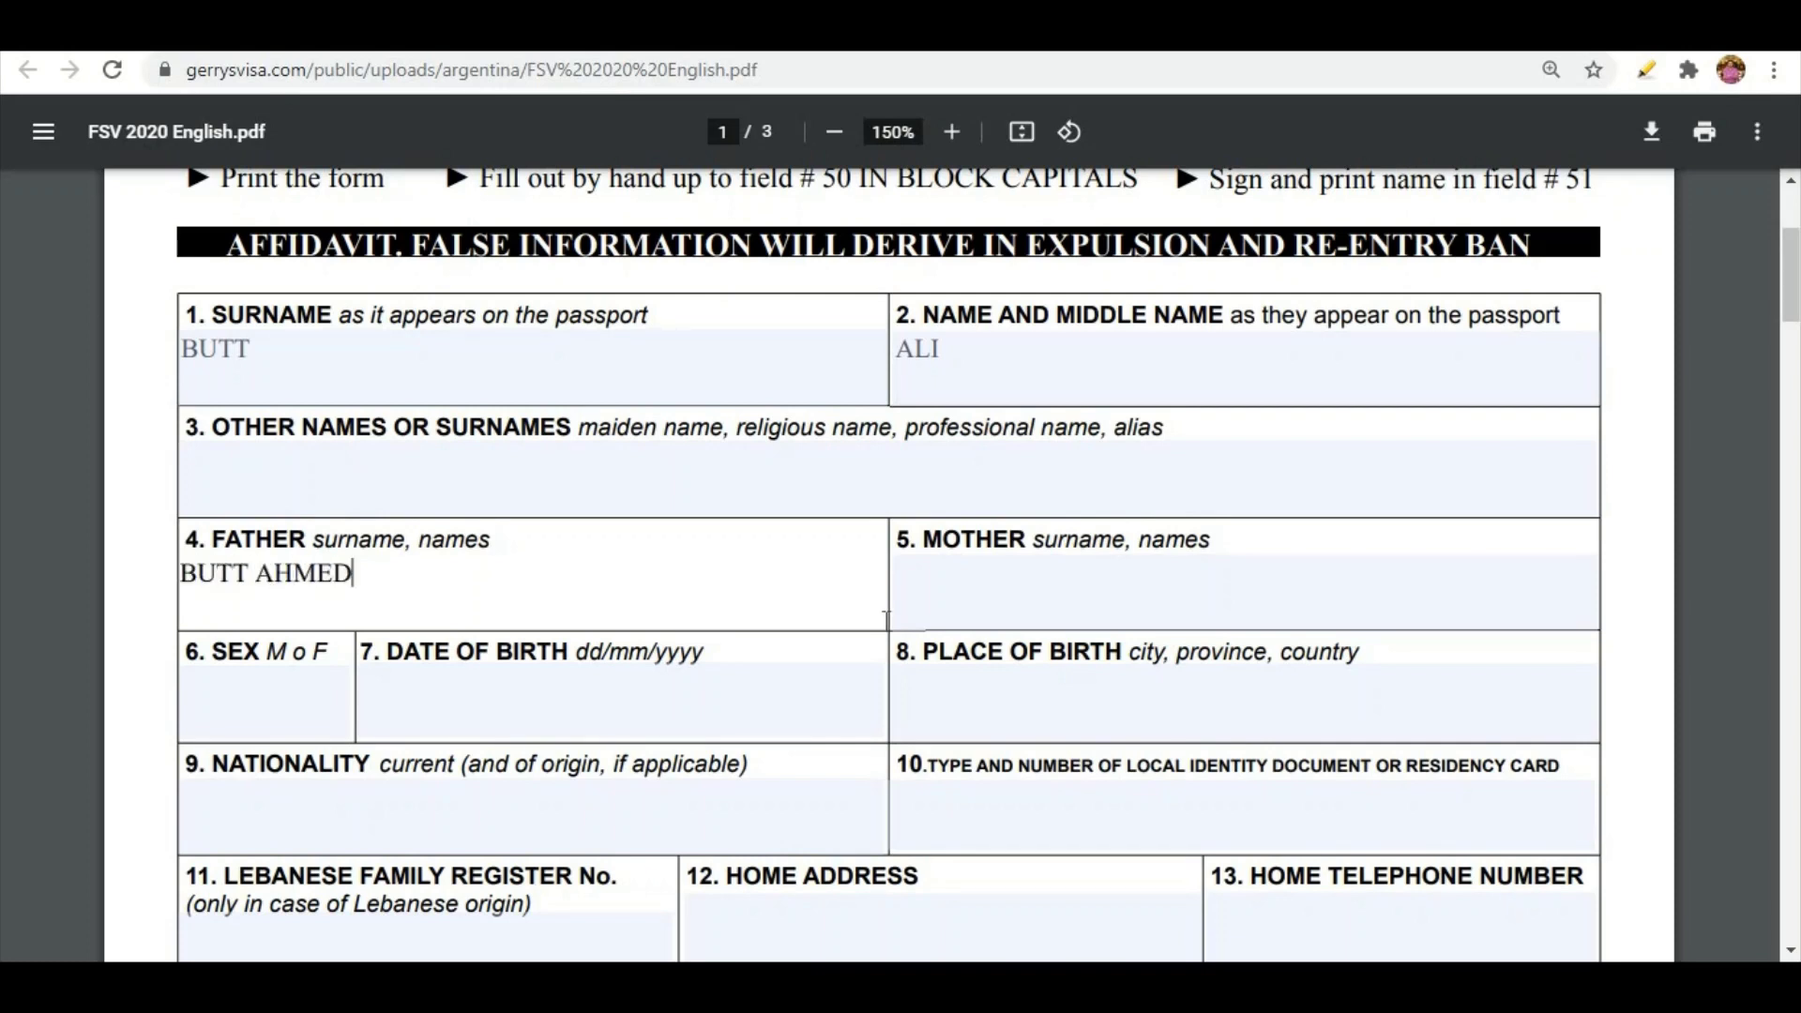
click(936, 595)
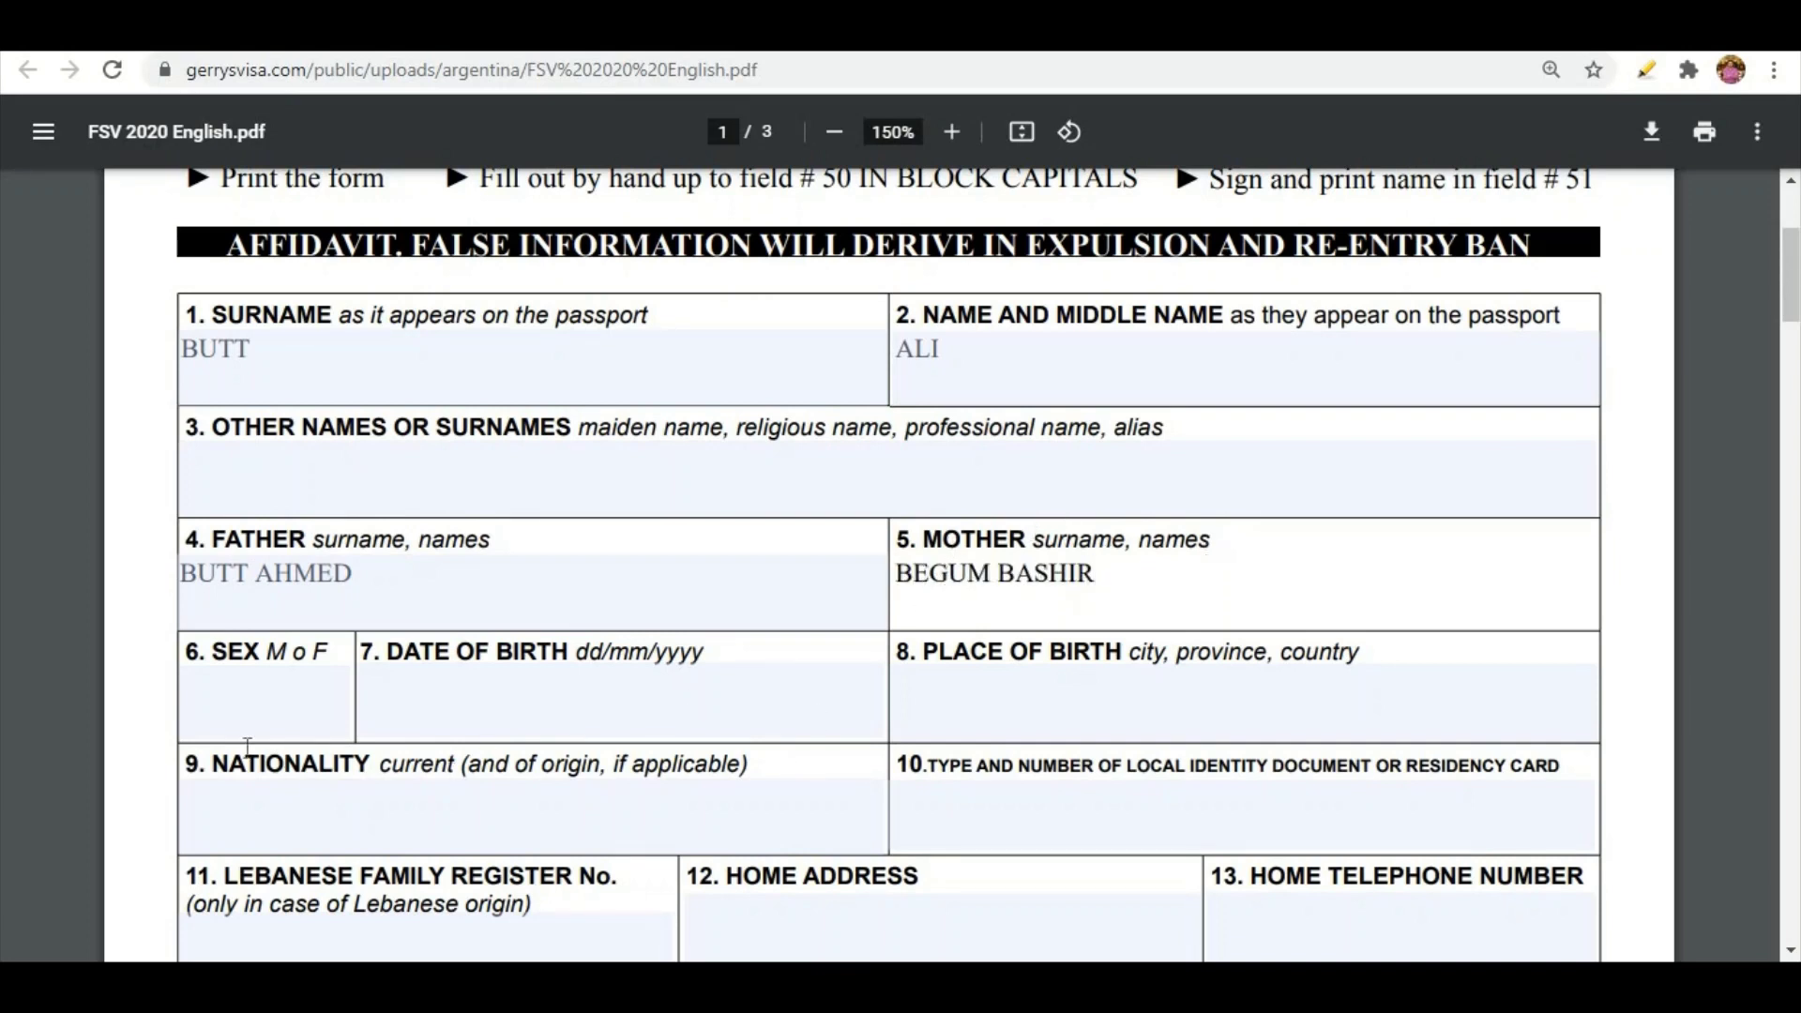
click(247, 700)
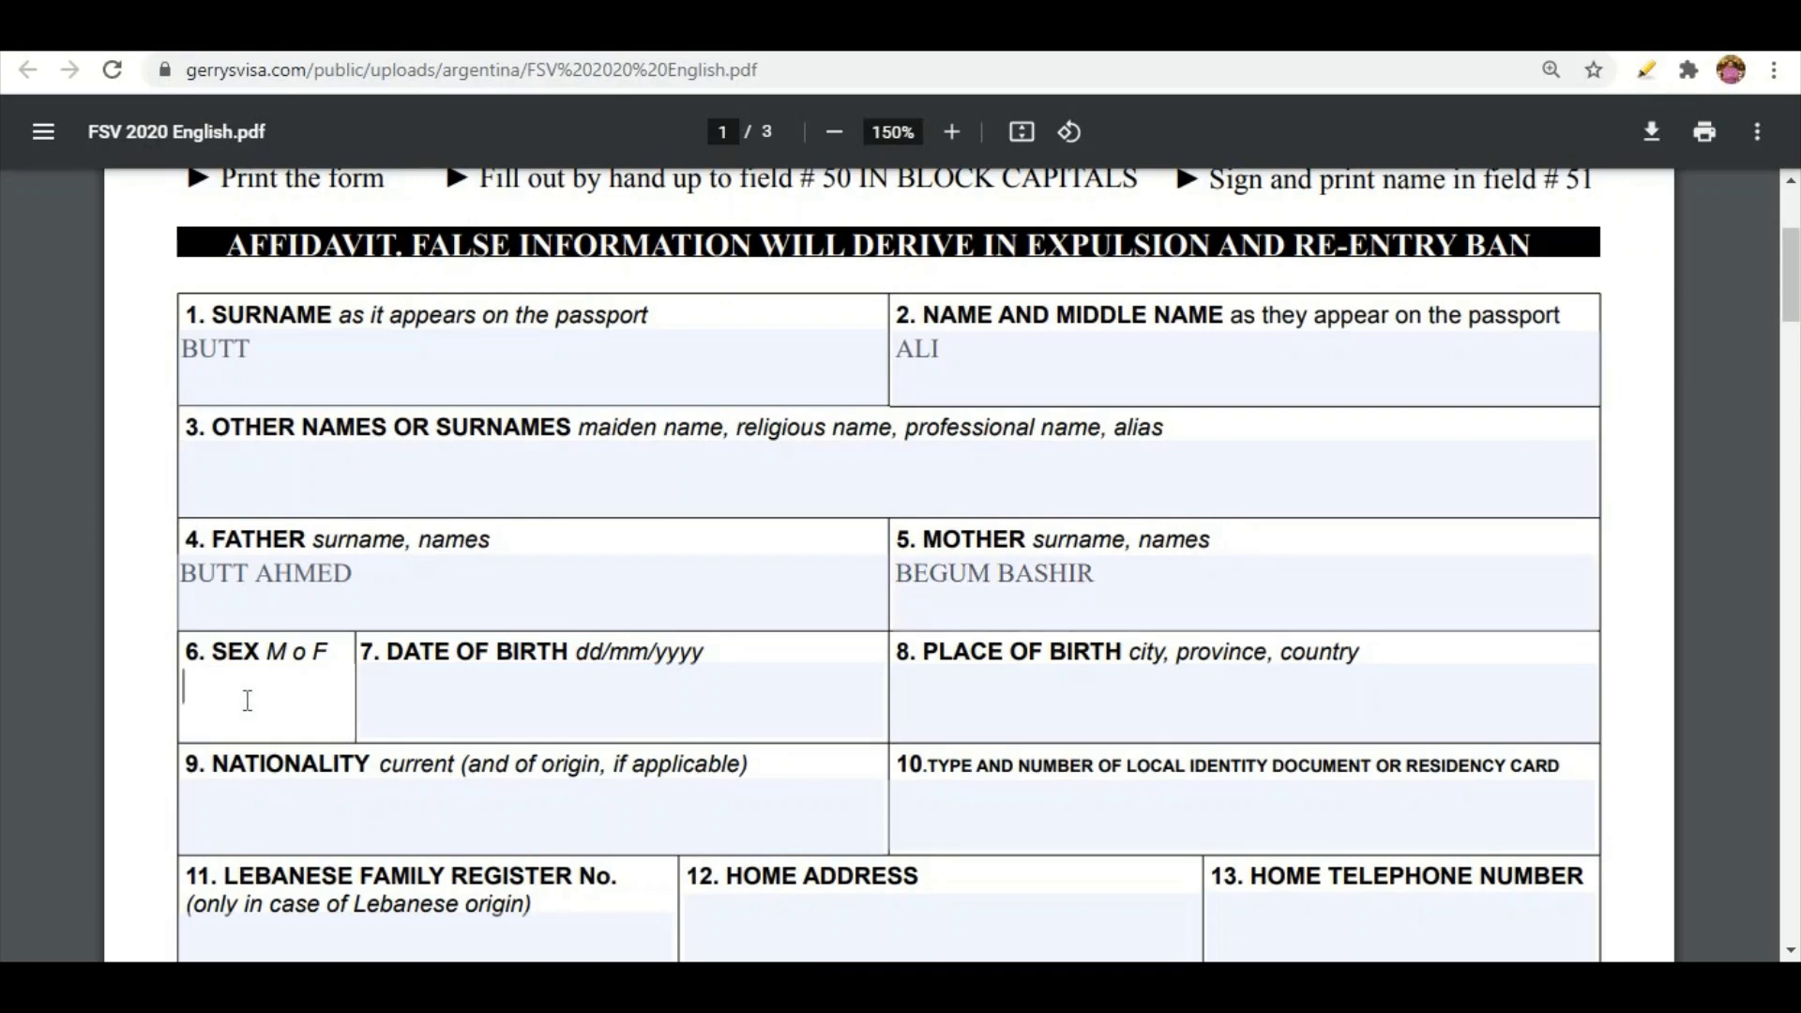
text(M)
Enter birth date 01/01/1980, the place of birth and nationality PAKISTAN
click(400, 710)
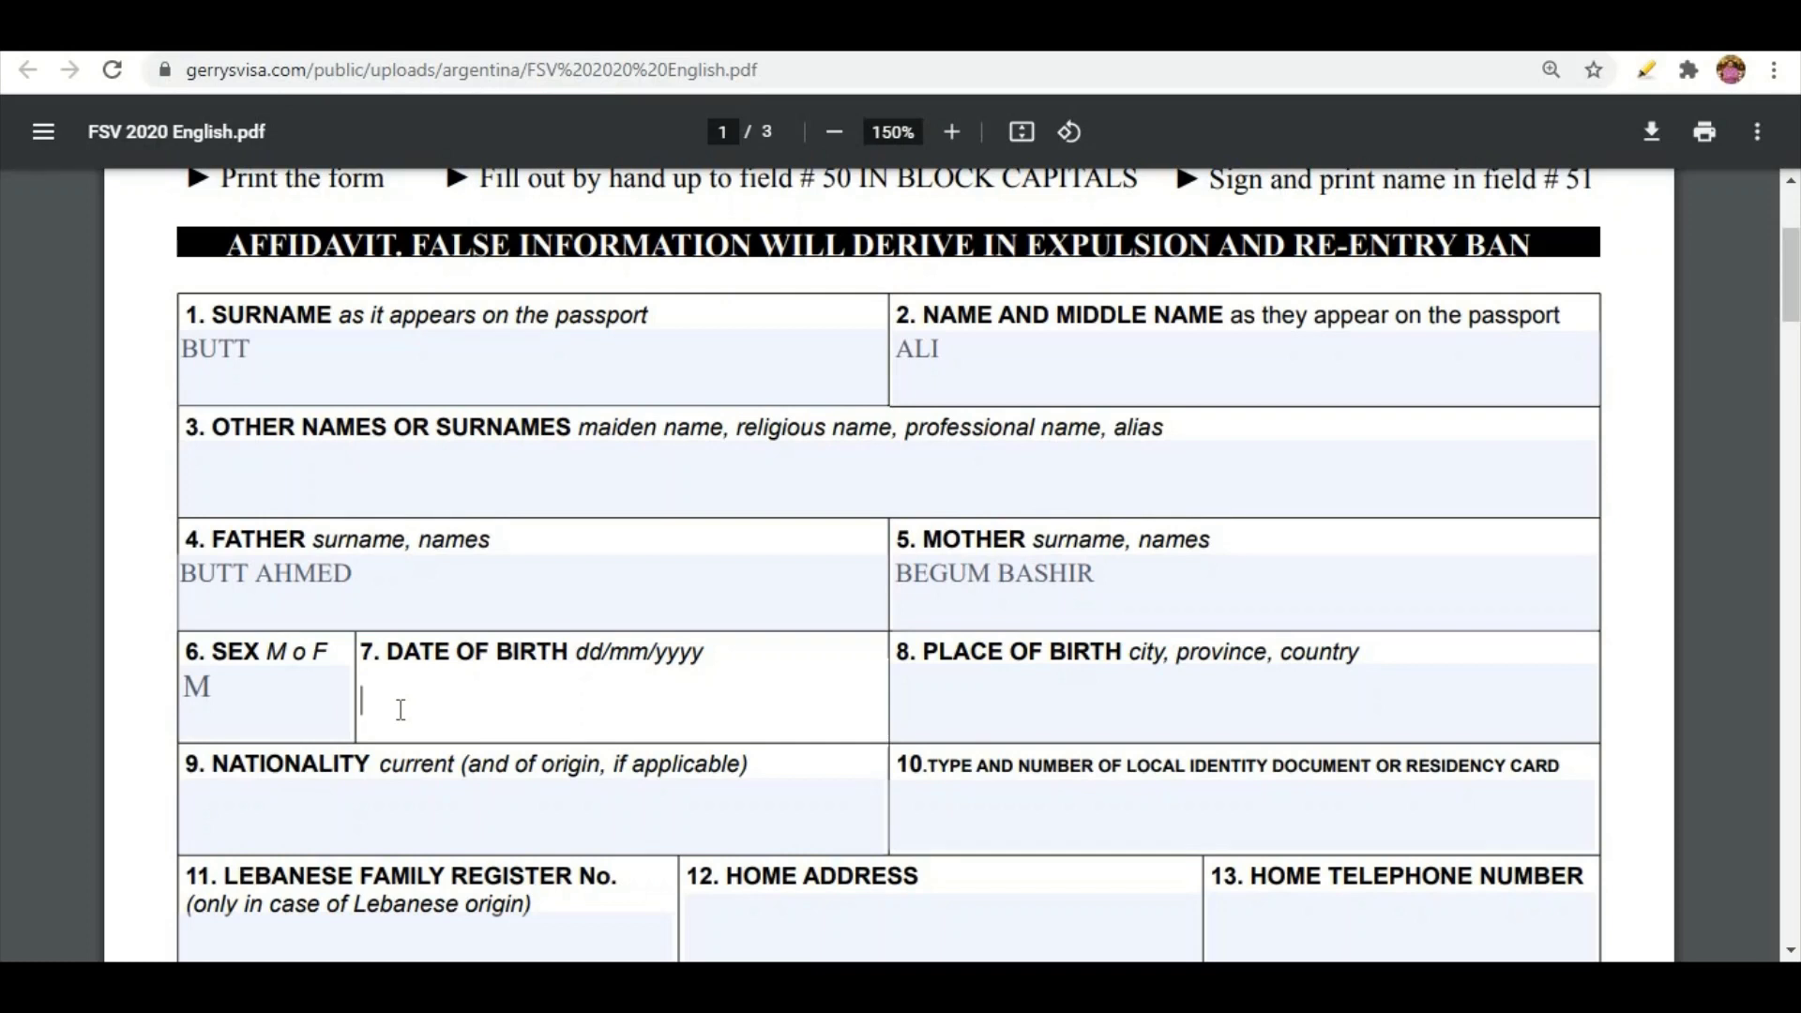
text(01/)
text(01/)
text(1980)
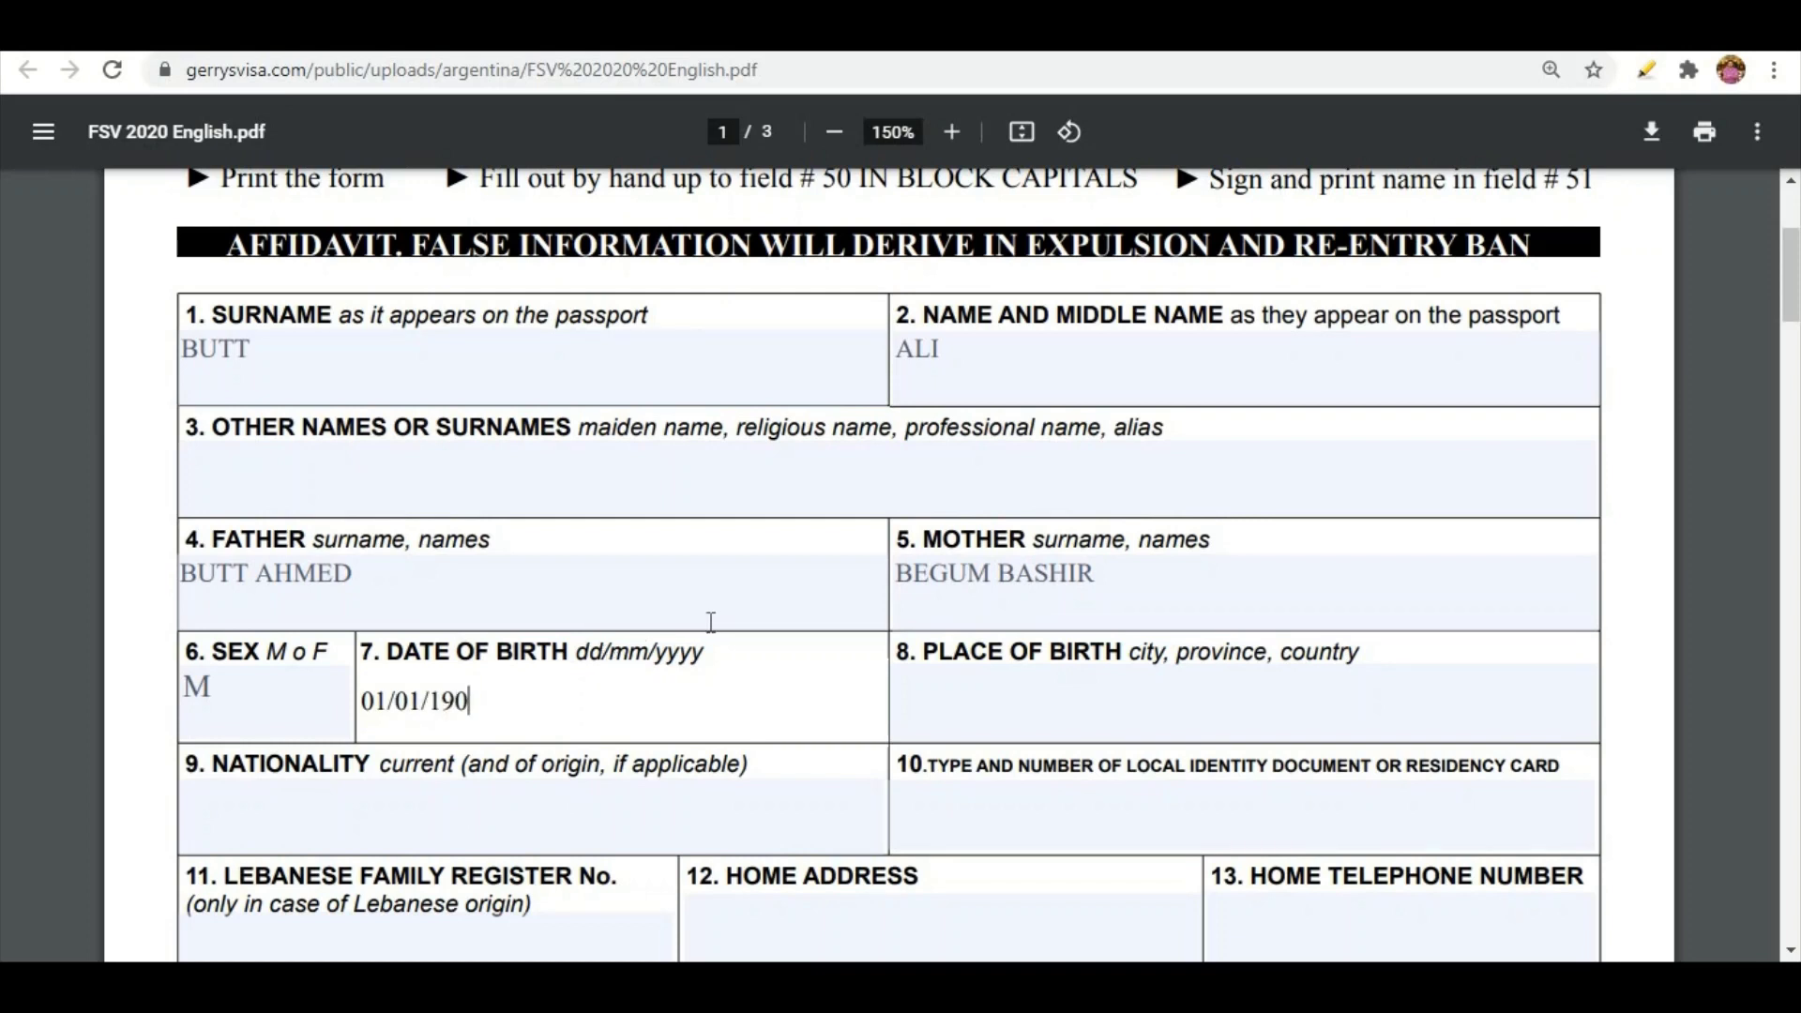
click(1050, 666)
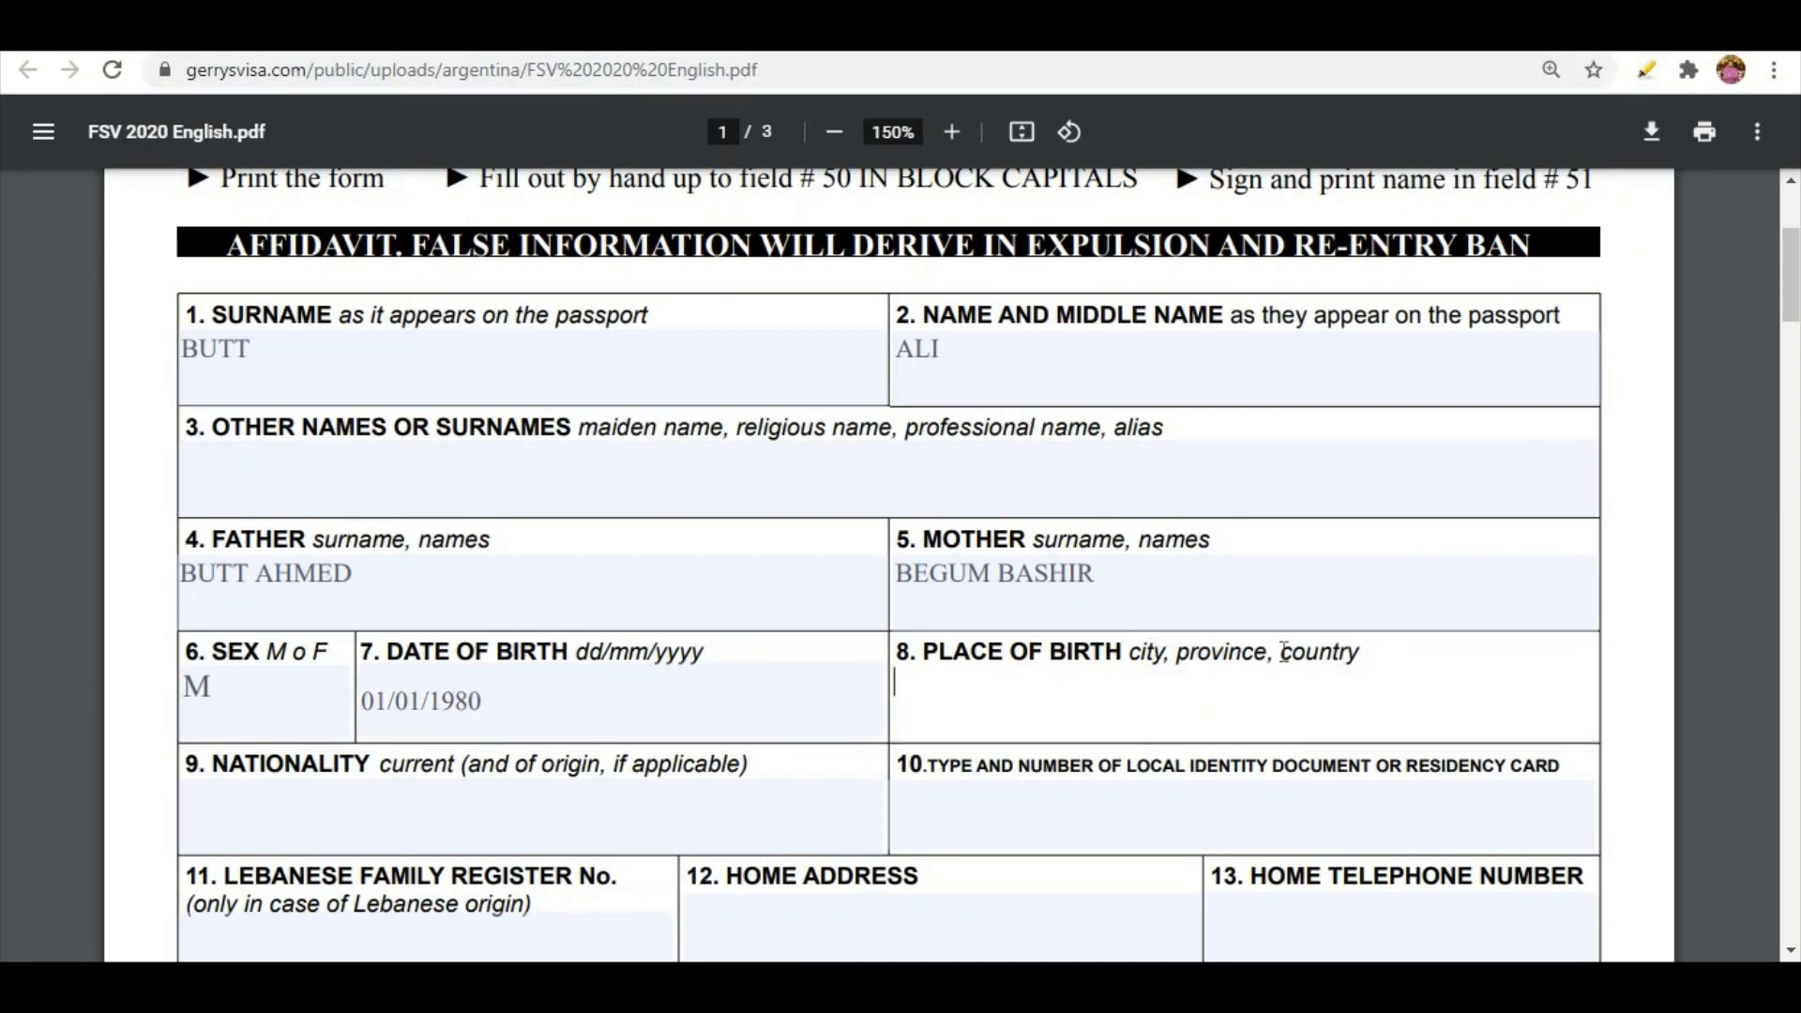
text(LAHORE PUNJAB)
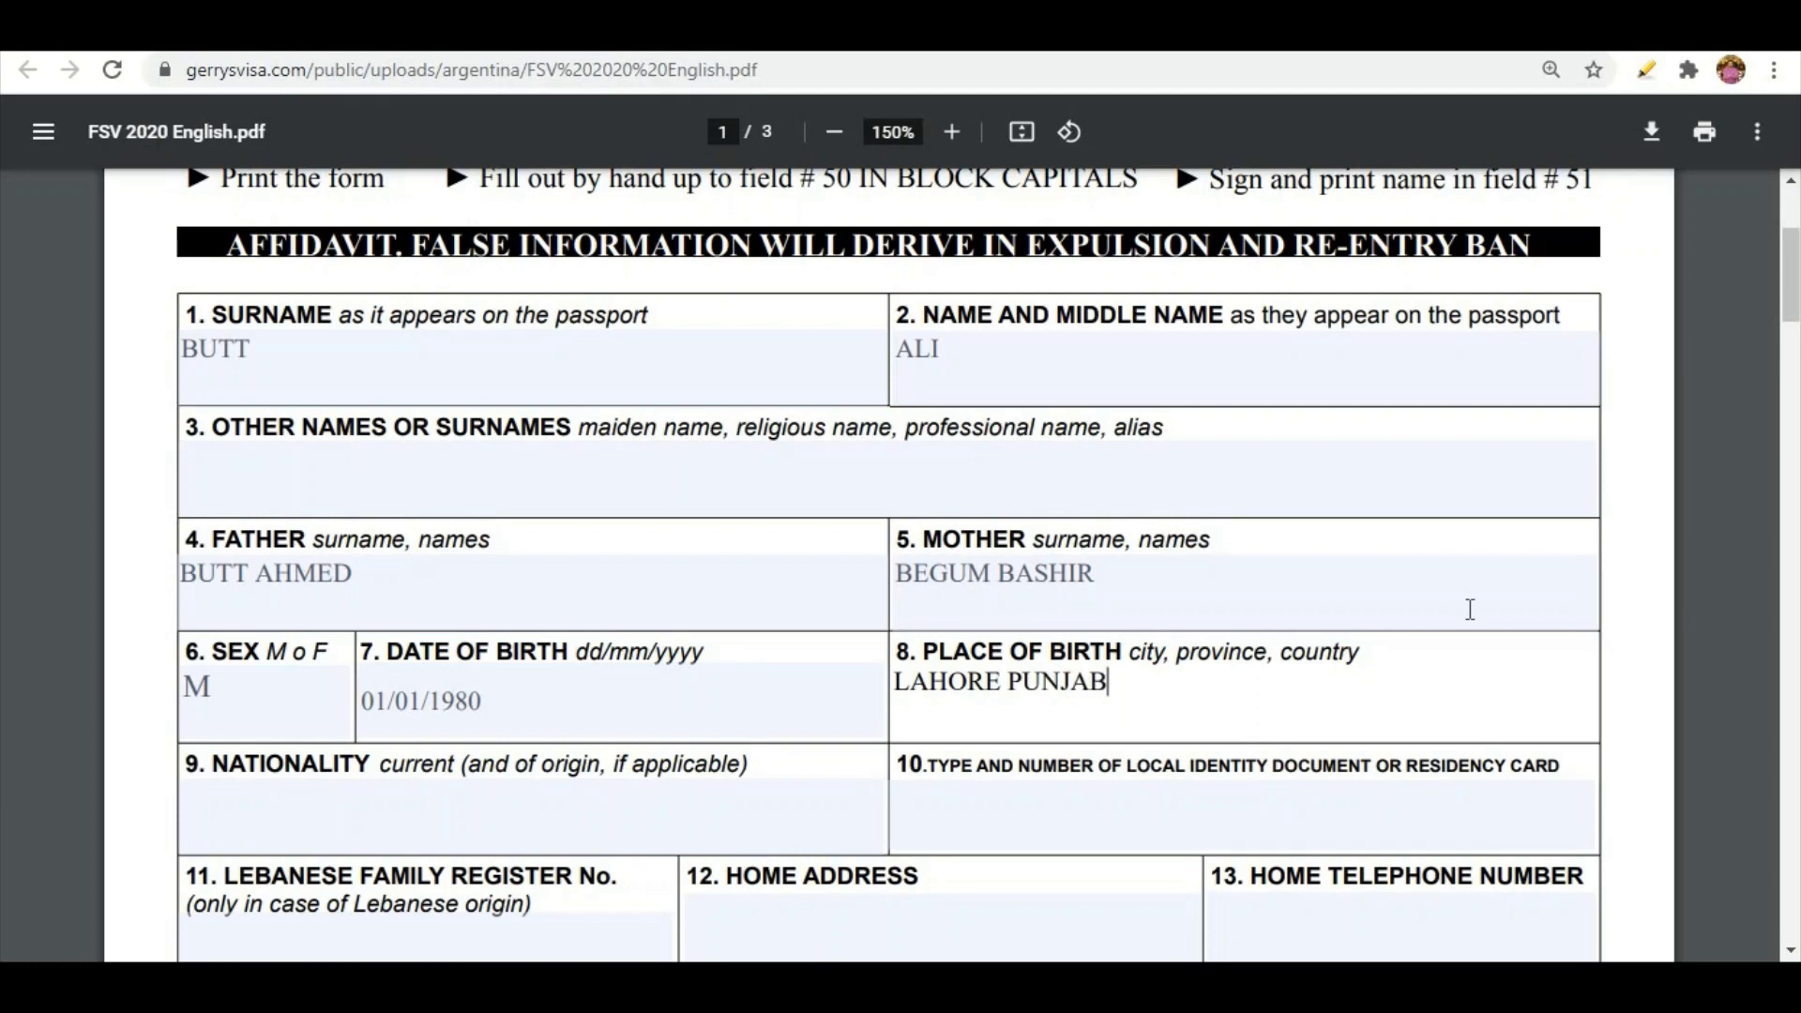
text( PAKISTAN)
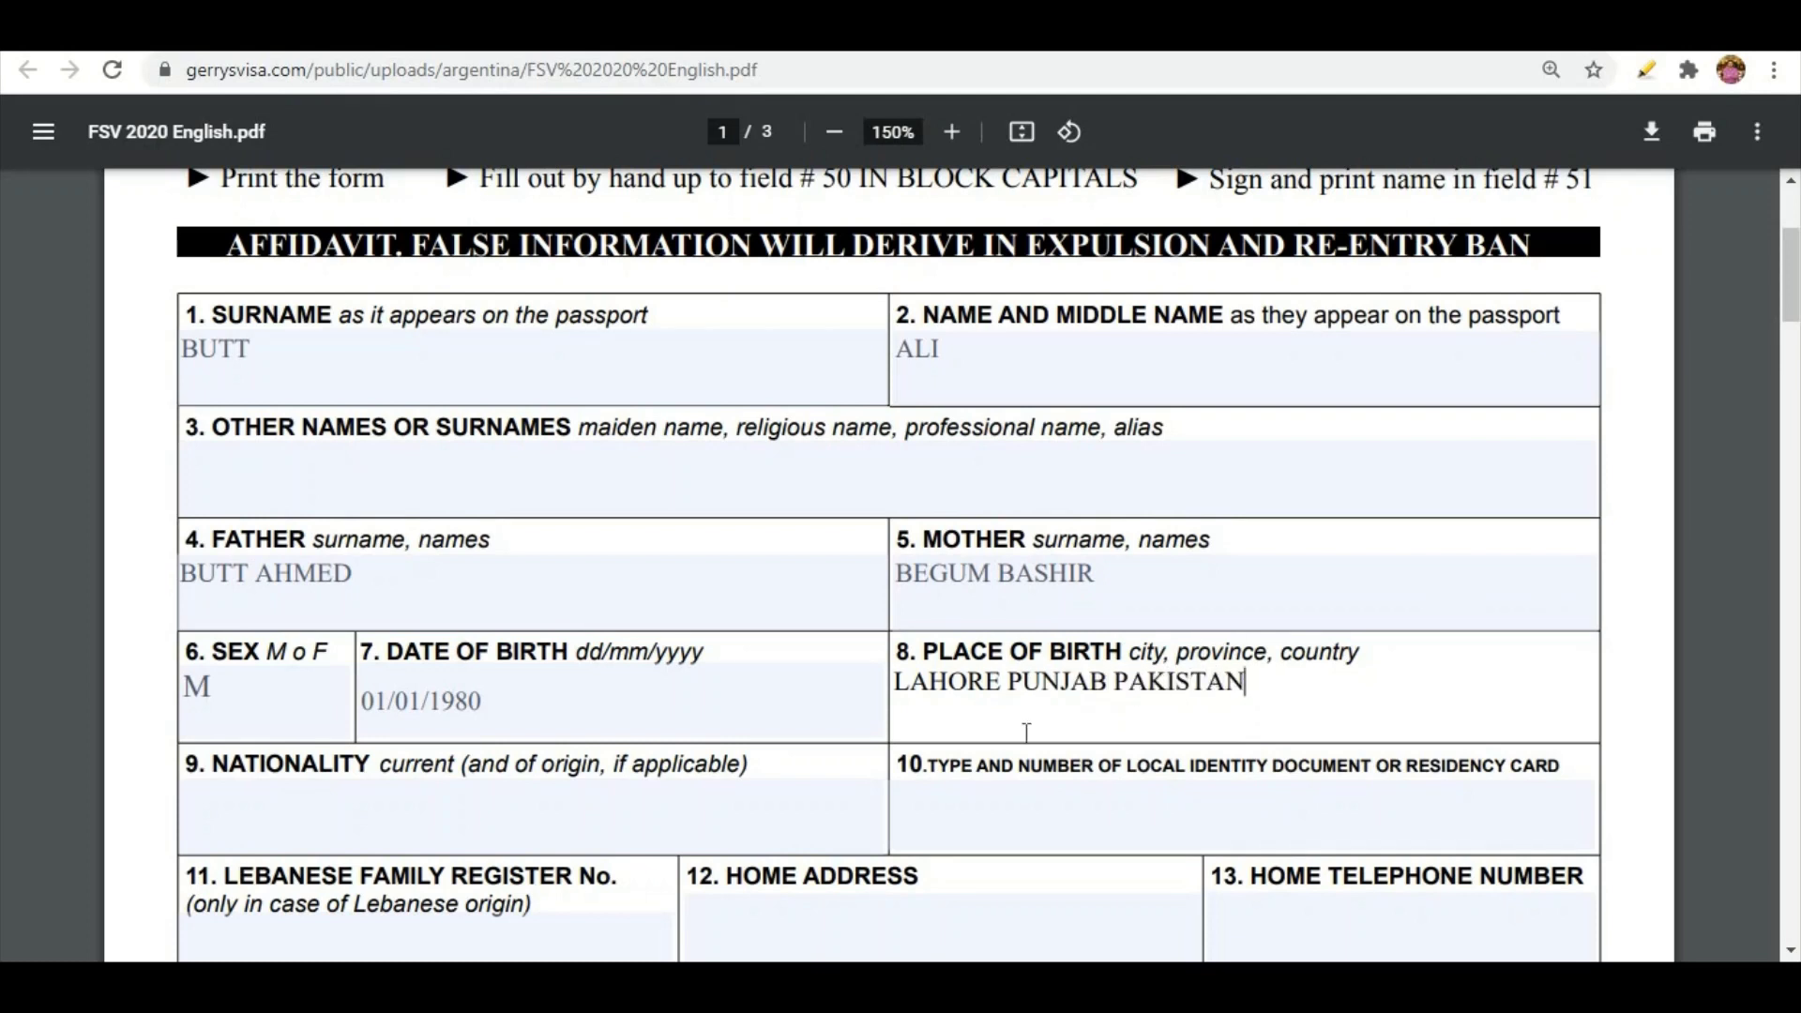
click(269, 827)
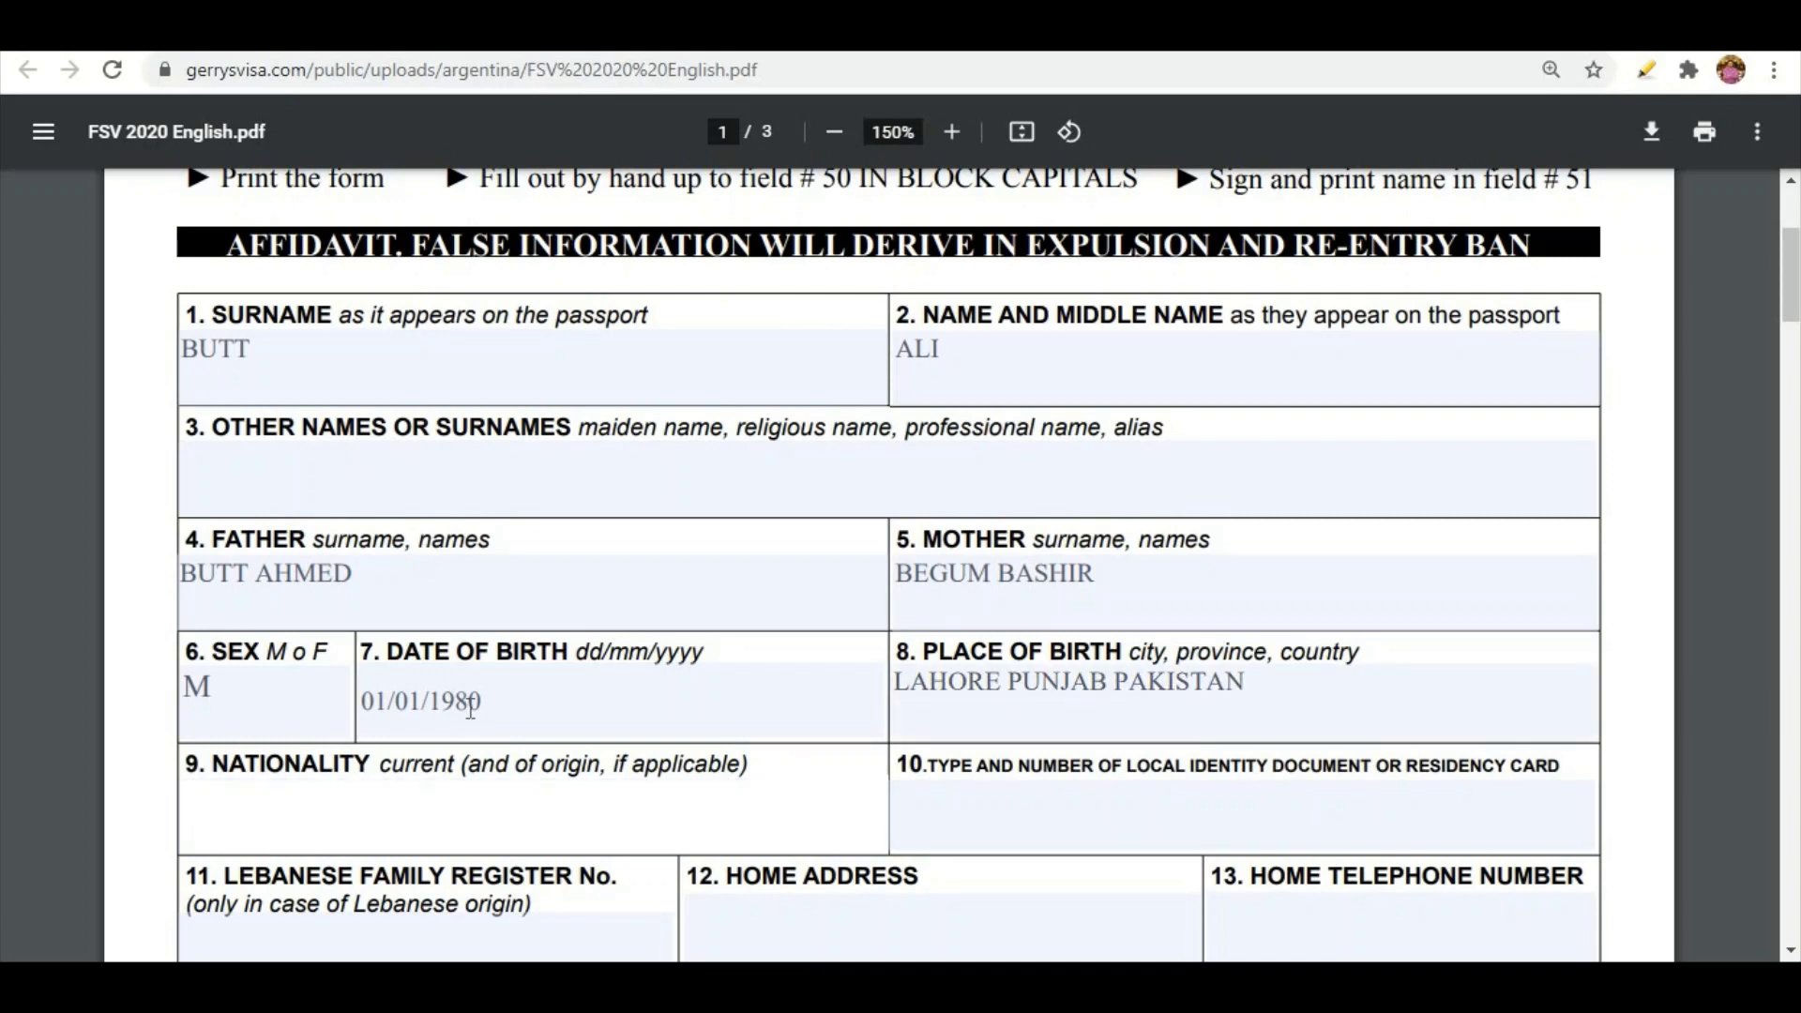
text(PAKISTAN)
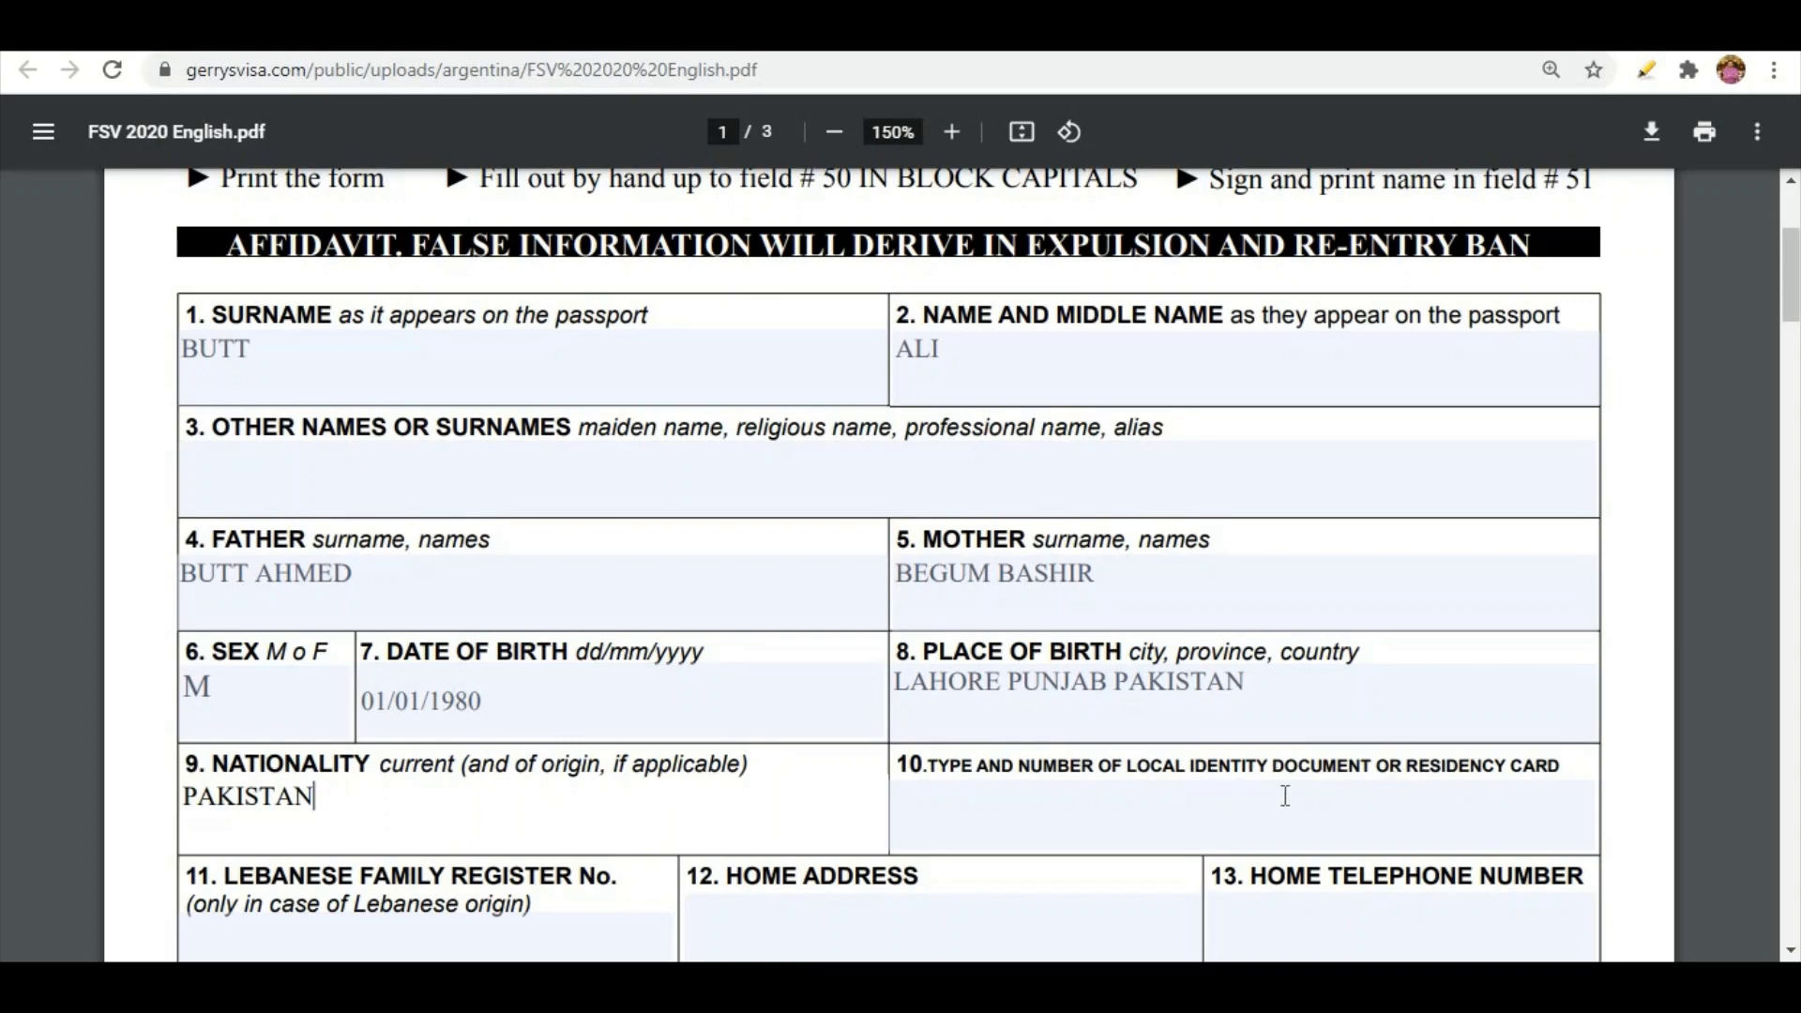
click(1399, 804)
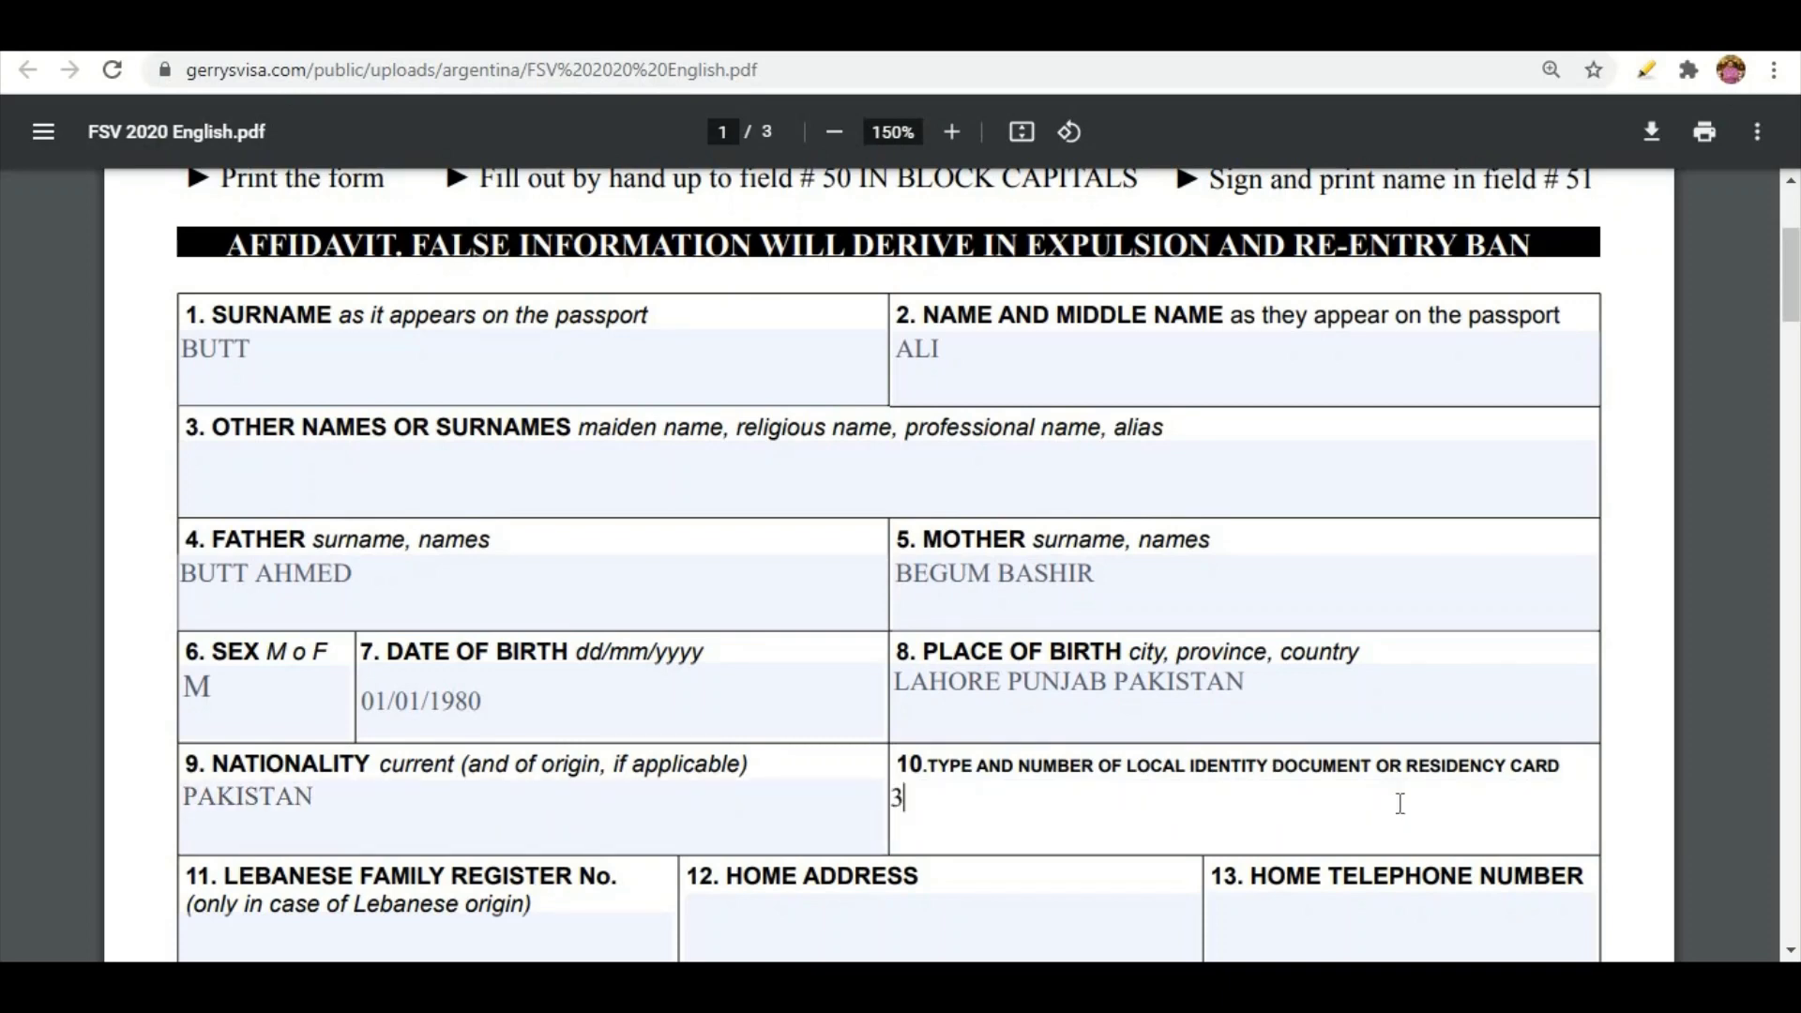
Type the applicant's ID document number in field 10 and home address in field 12
scroll(375, 647, down, 3)
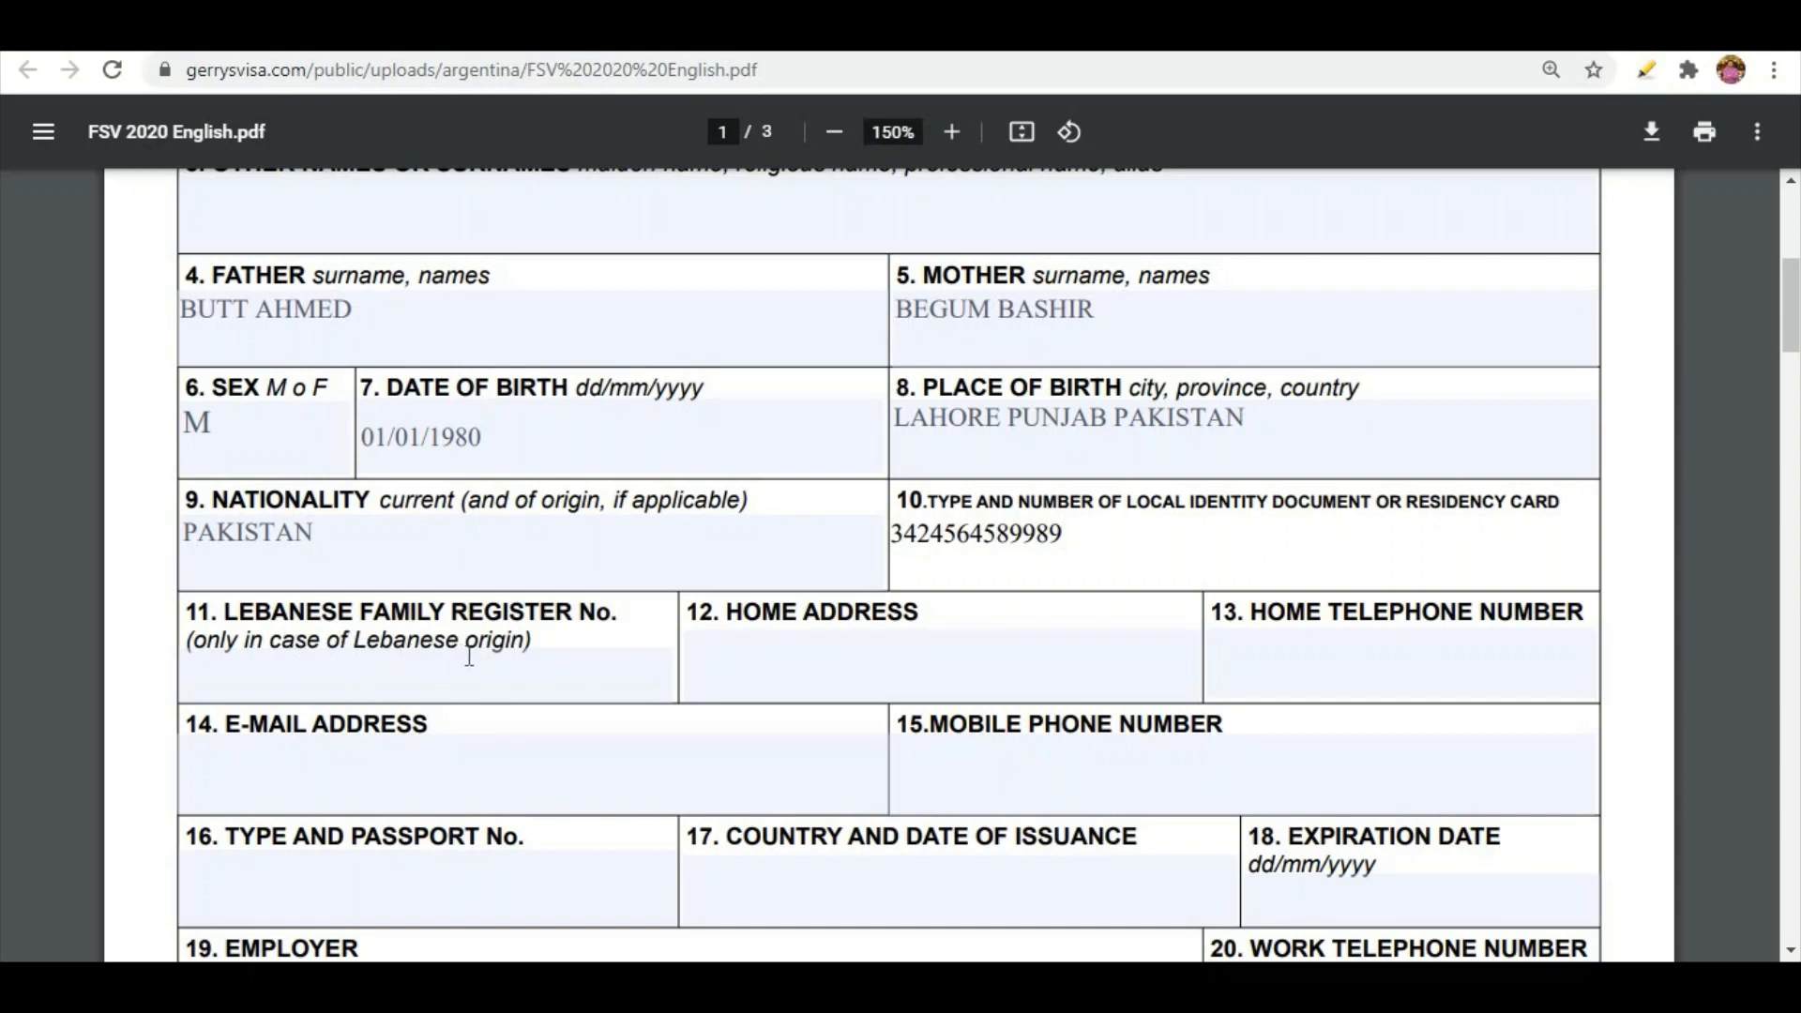
click(799, 653)
text(DHA)
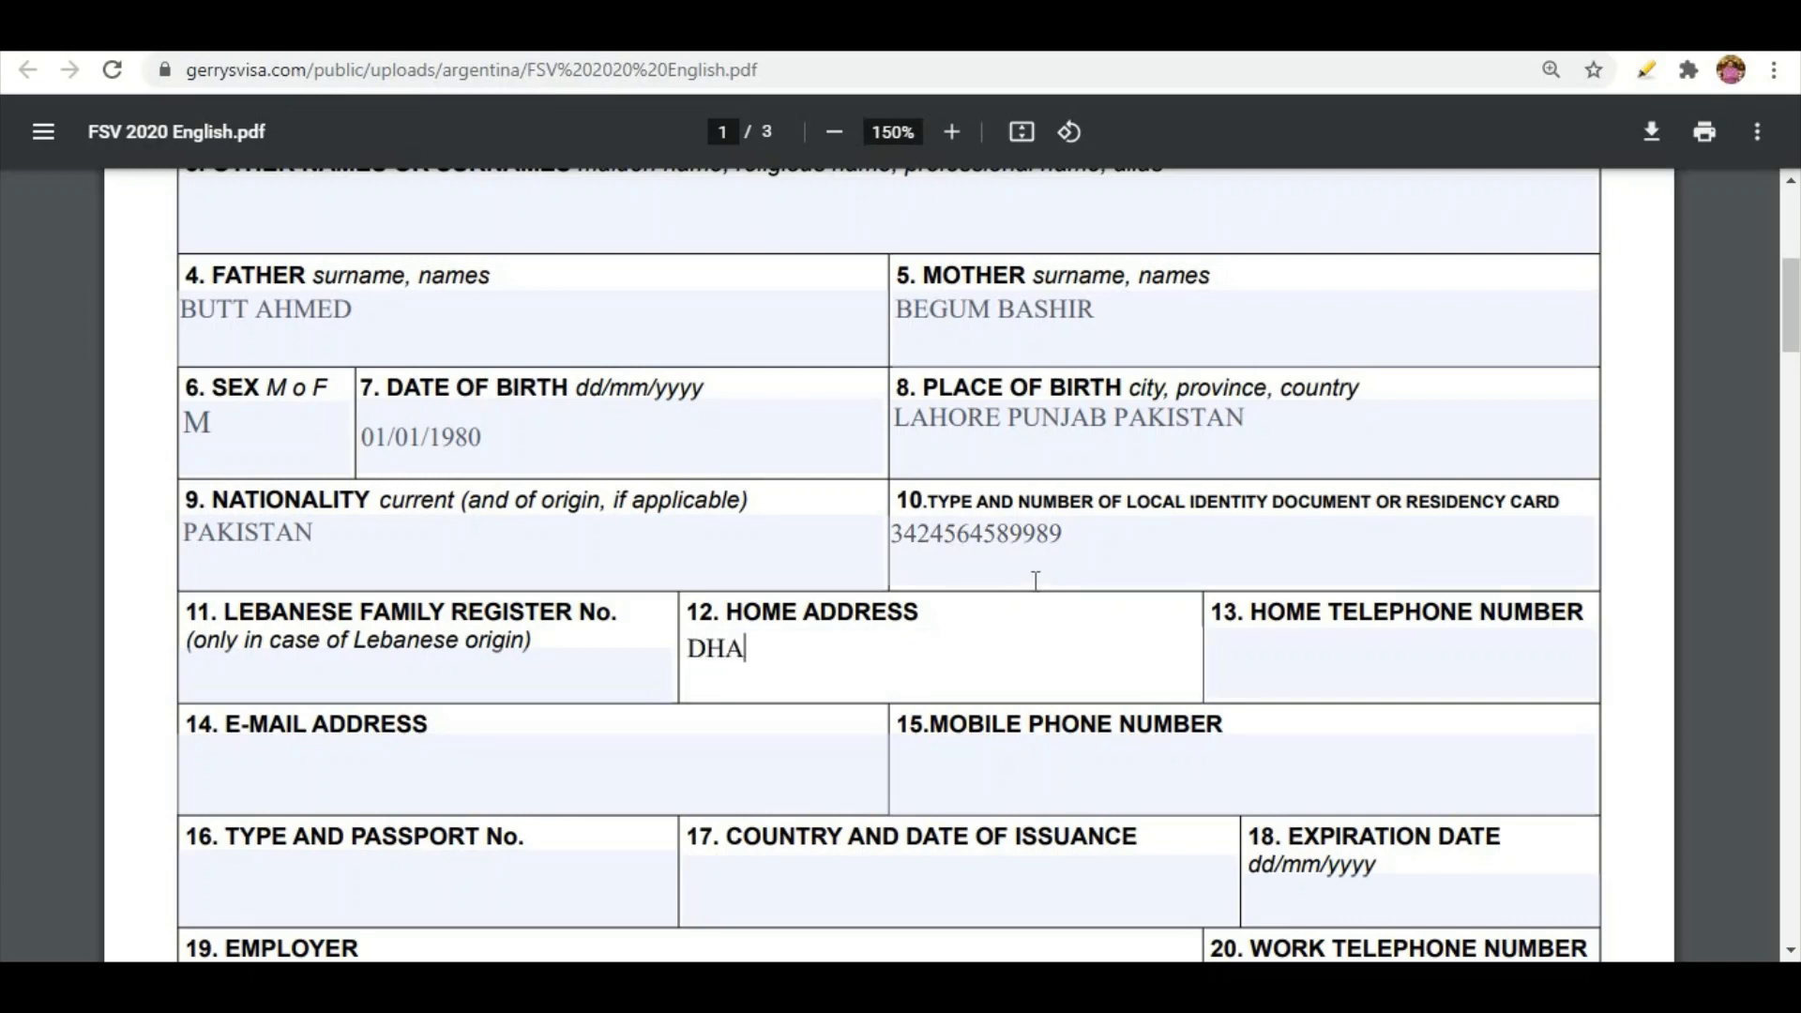
text( LAHORE PAKISTAN)
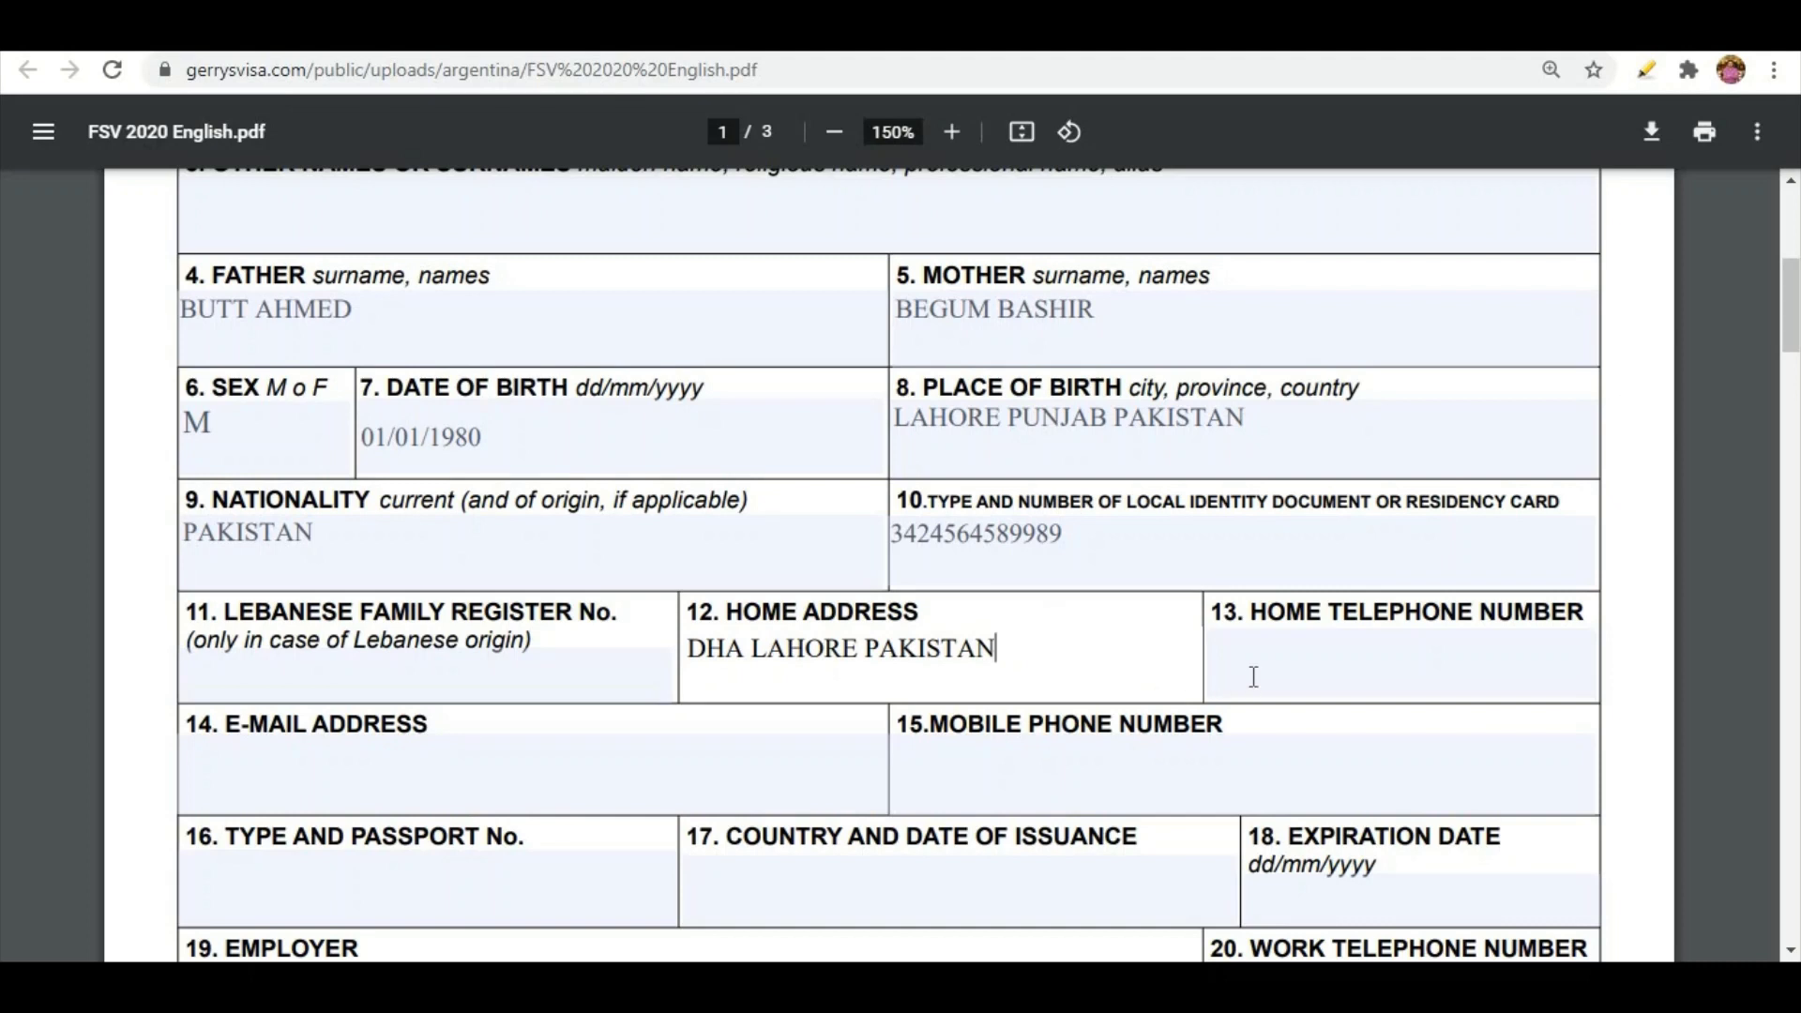
click(1303, 652)
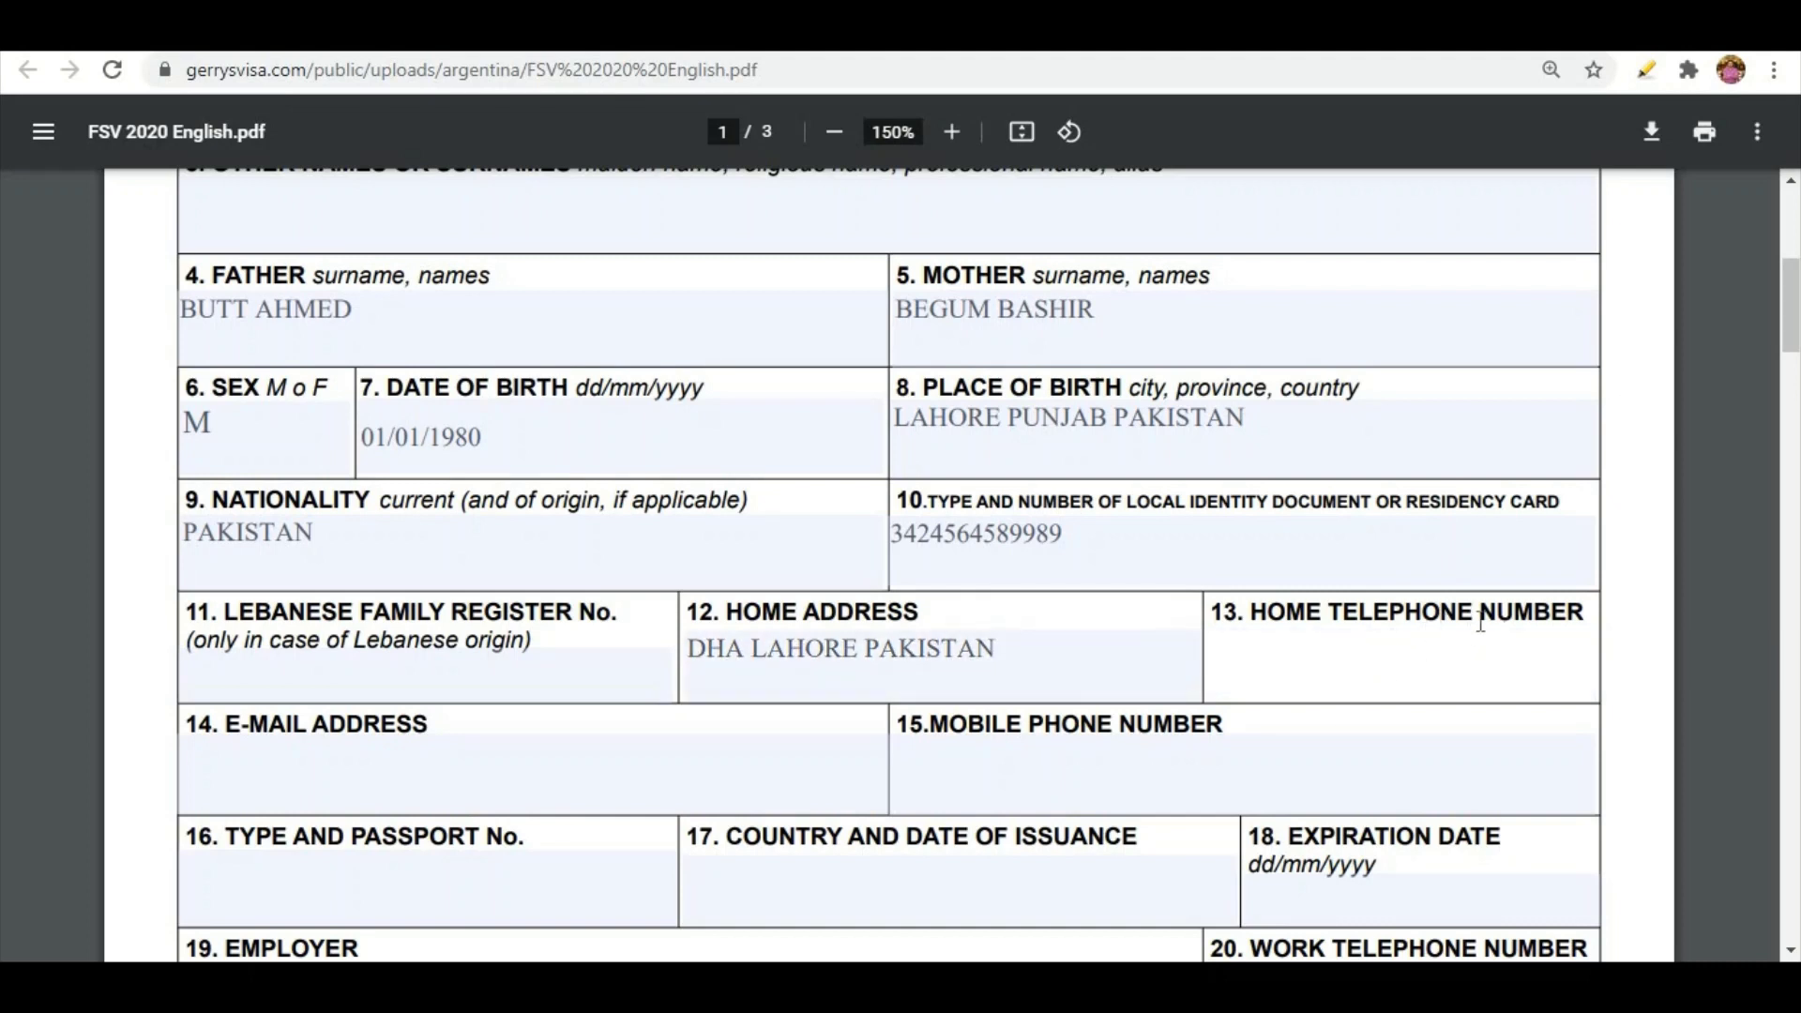
Fill in the applicant's e-mail address and mobile phone number
click(354, 760)
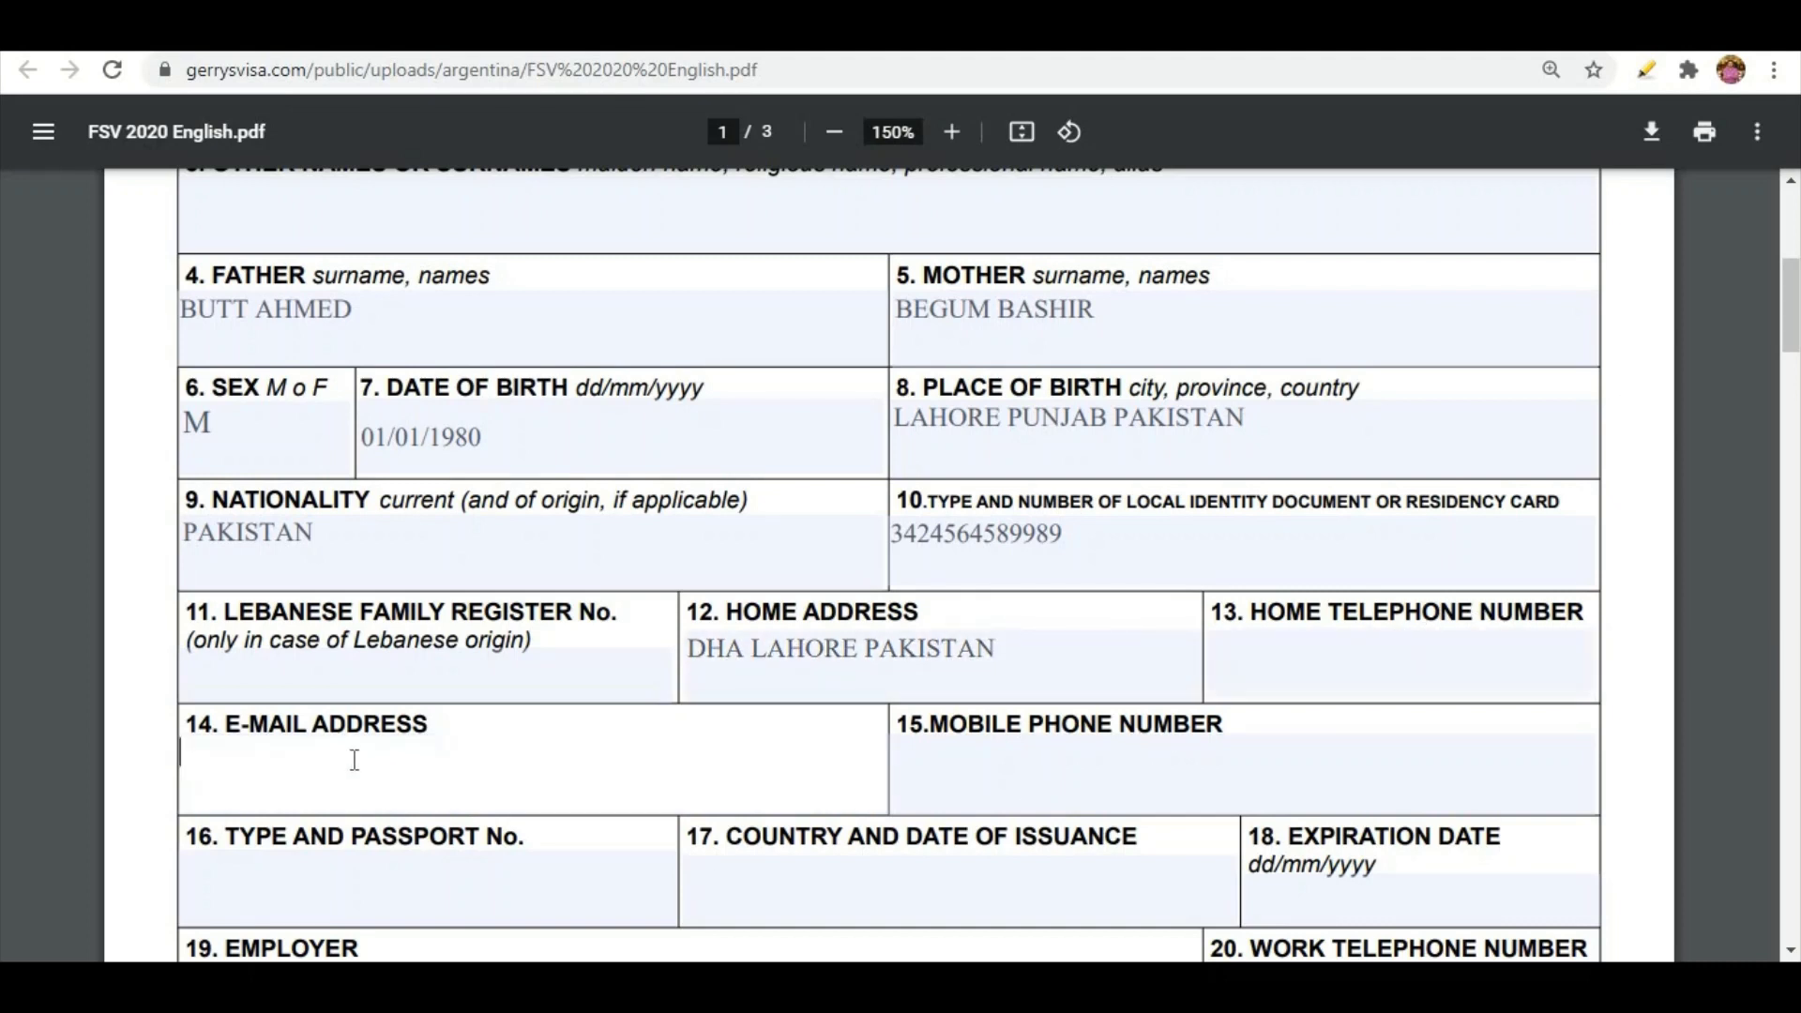
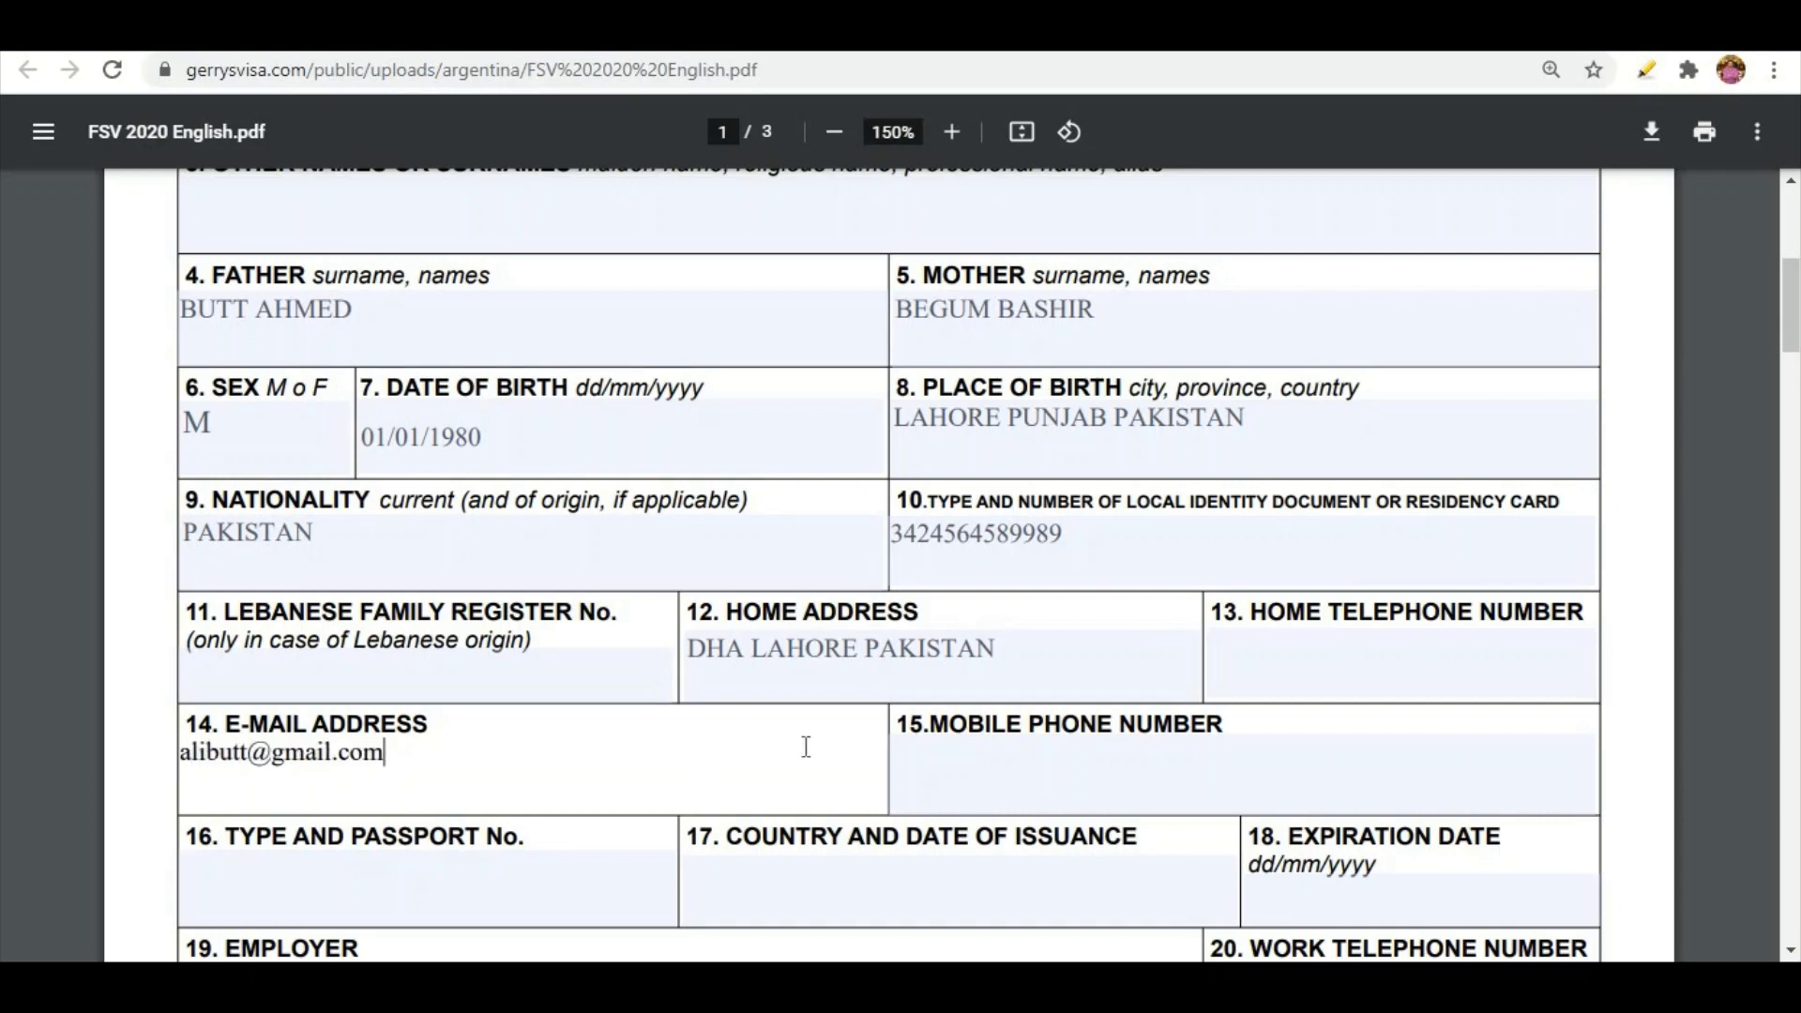
click(1052, 767)
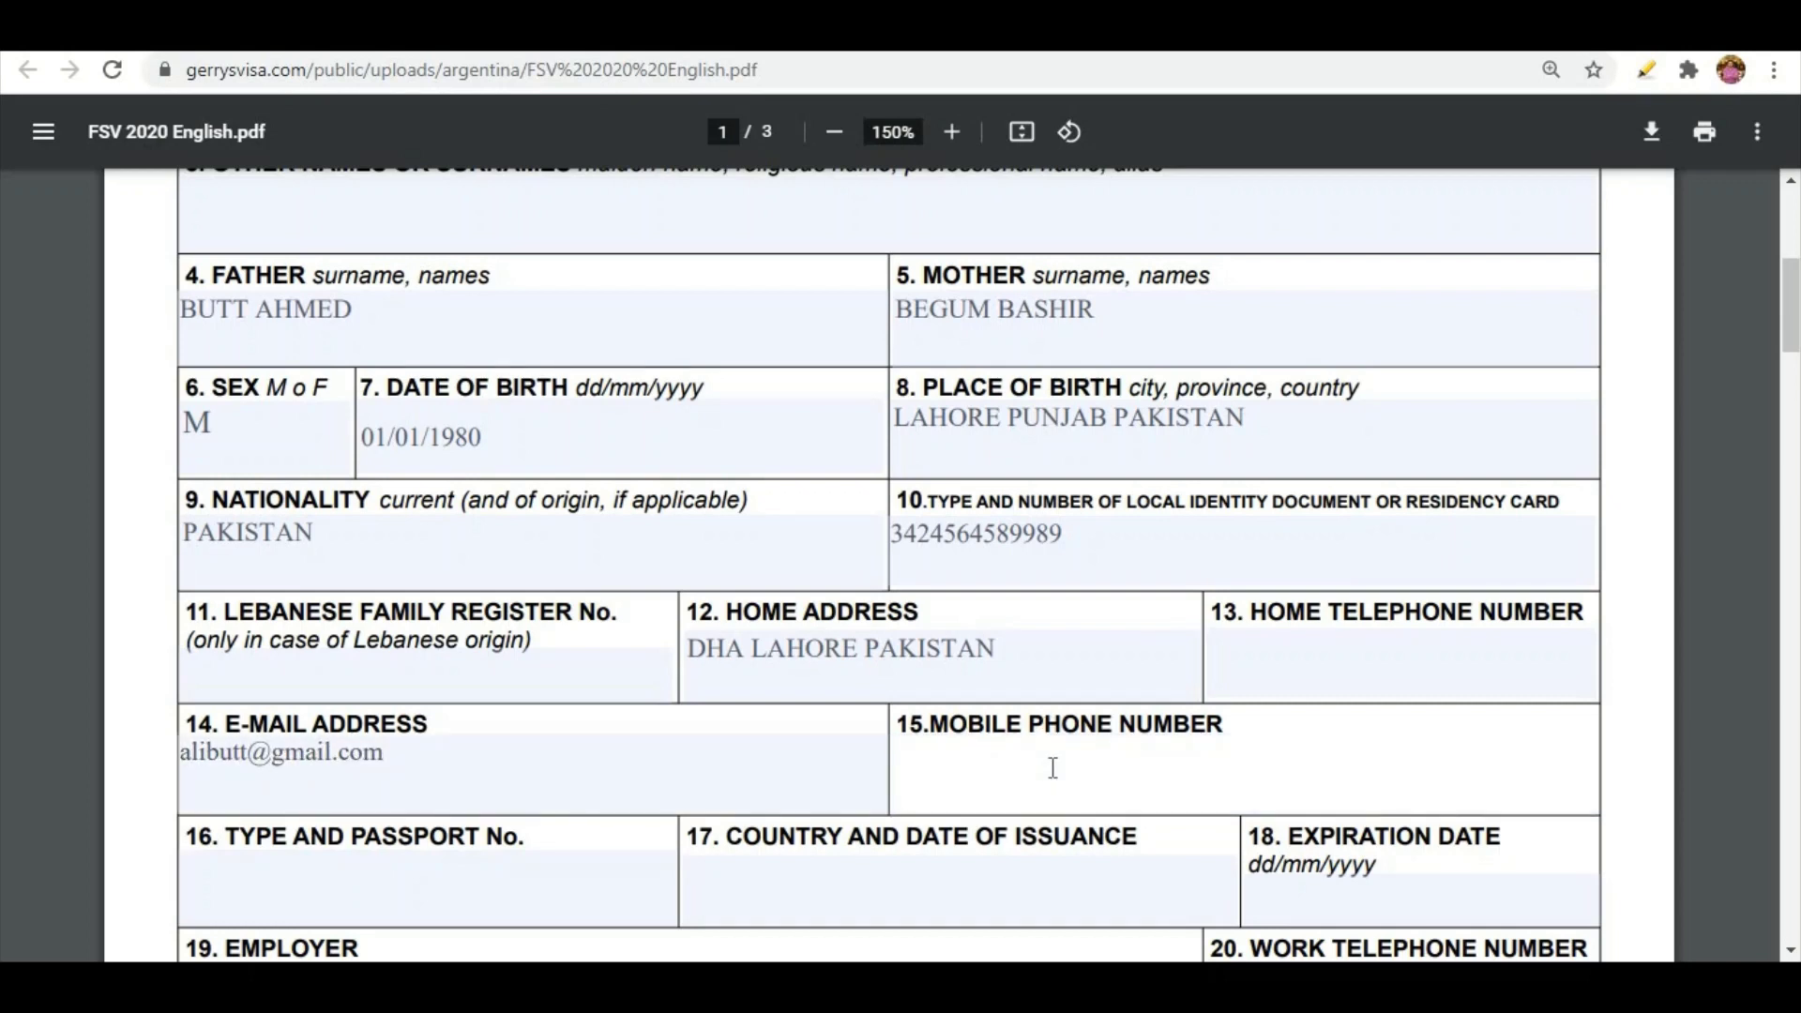
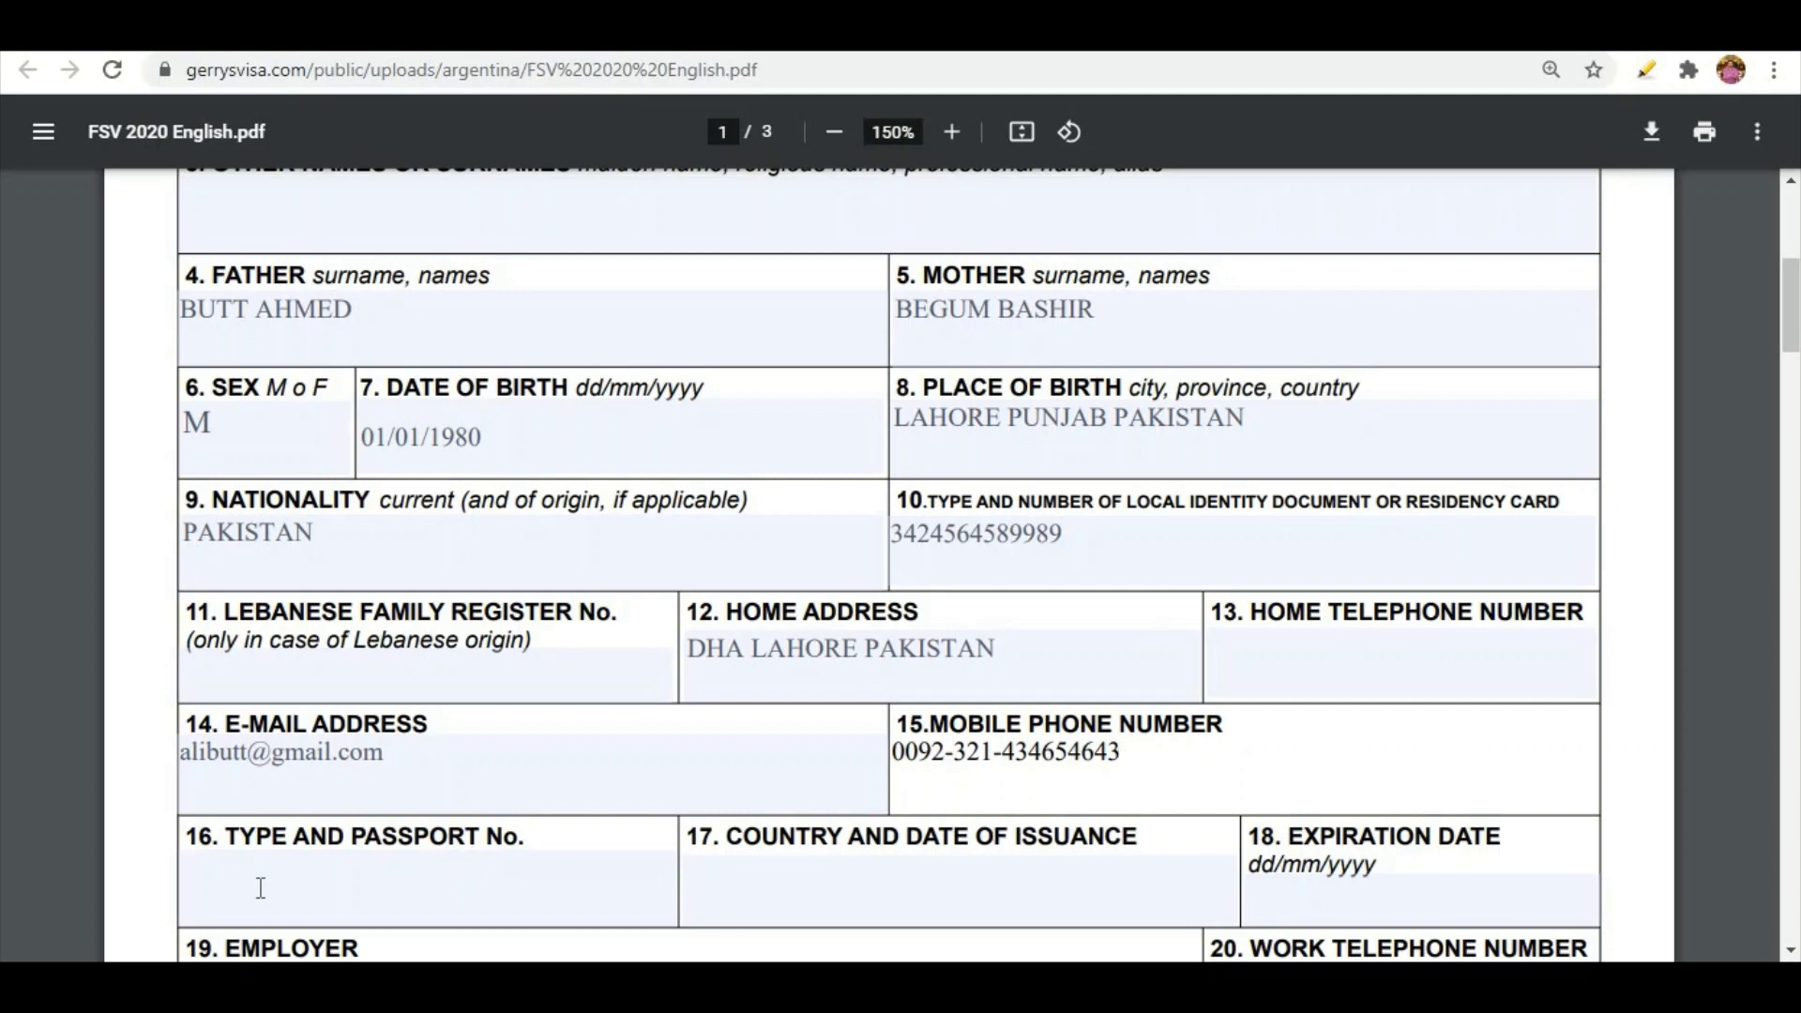
Enter ORDINARY PASSPORT with its number, issued PAKISTAN 01-01-2018, expiring 01-01-2023
click(435, 899)
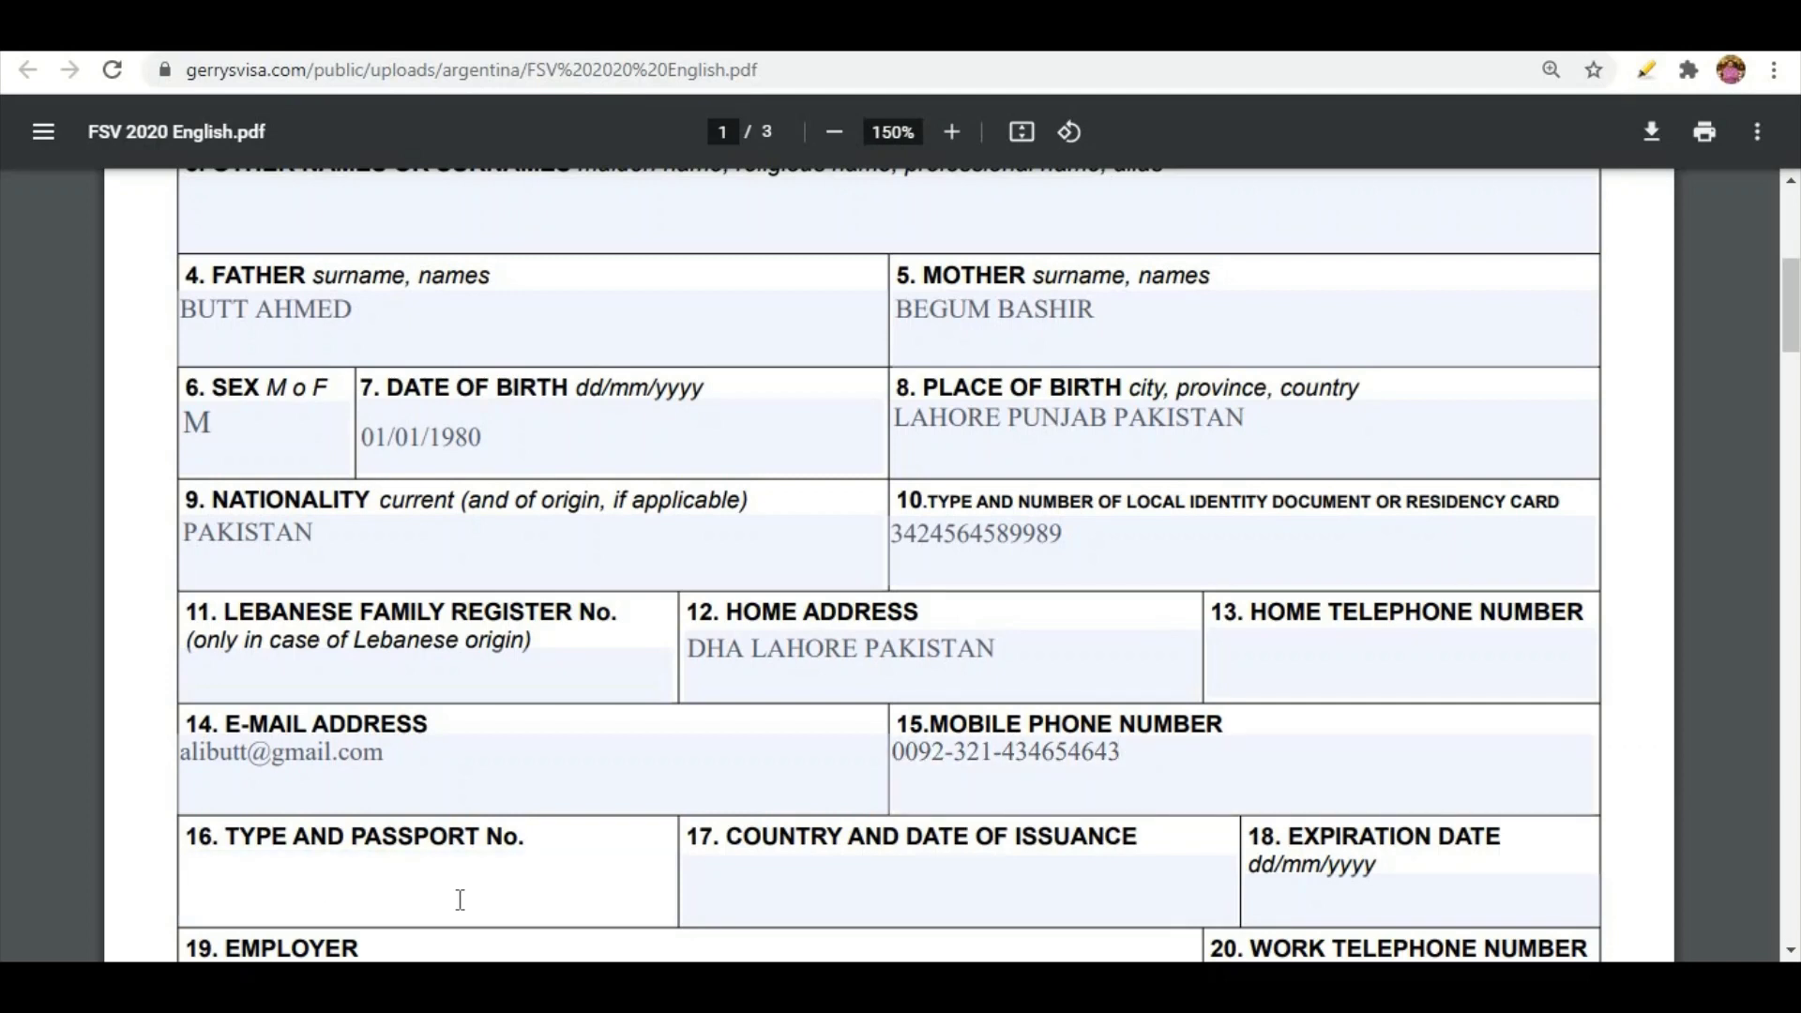
text(ORDINARY PASS)
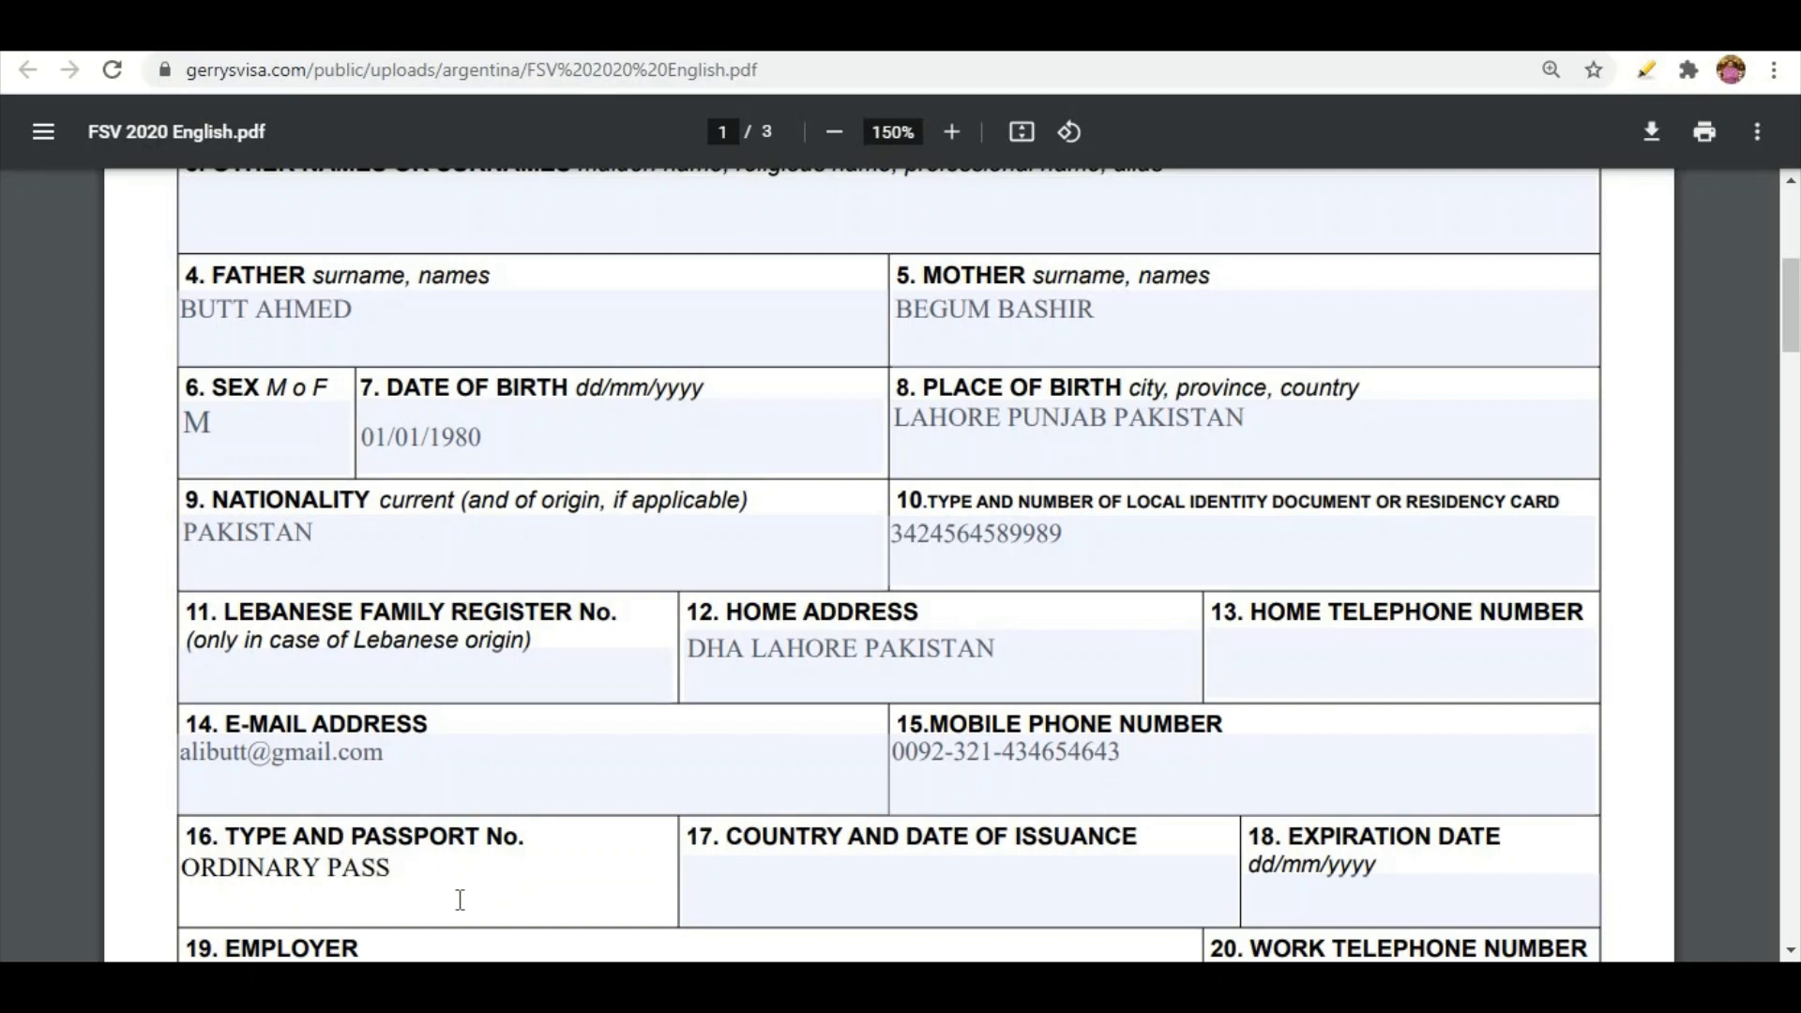
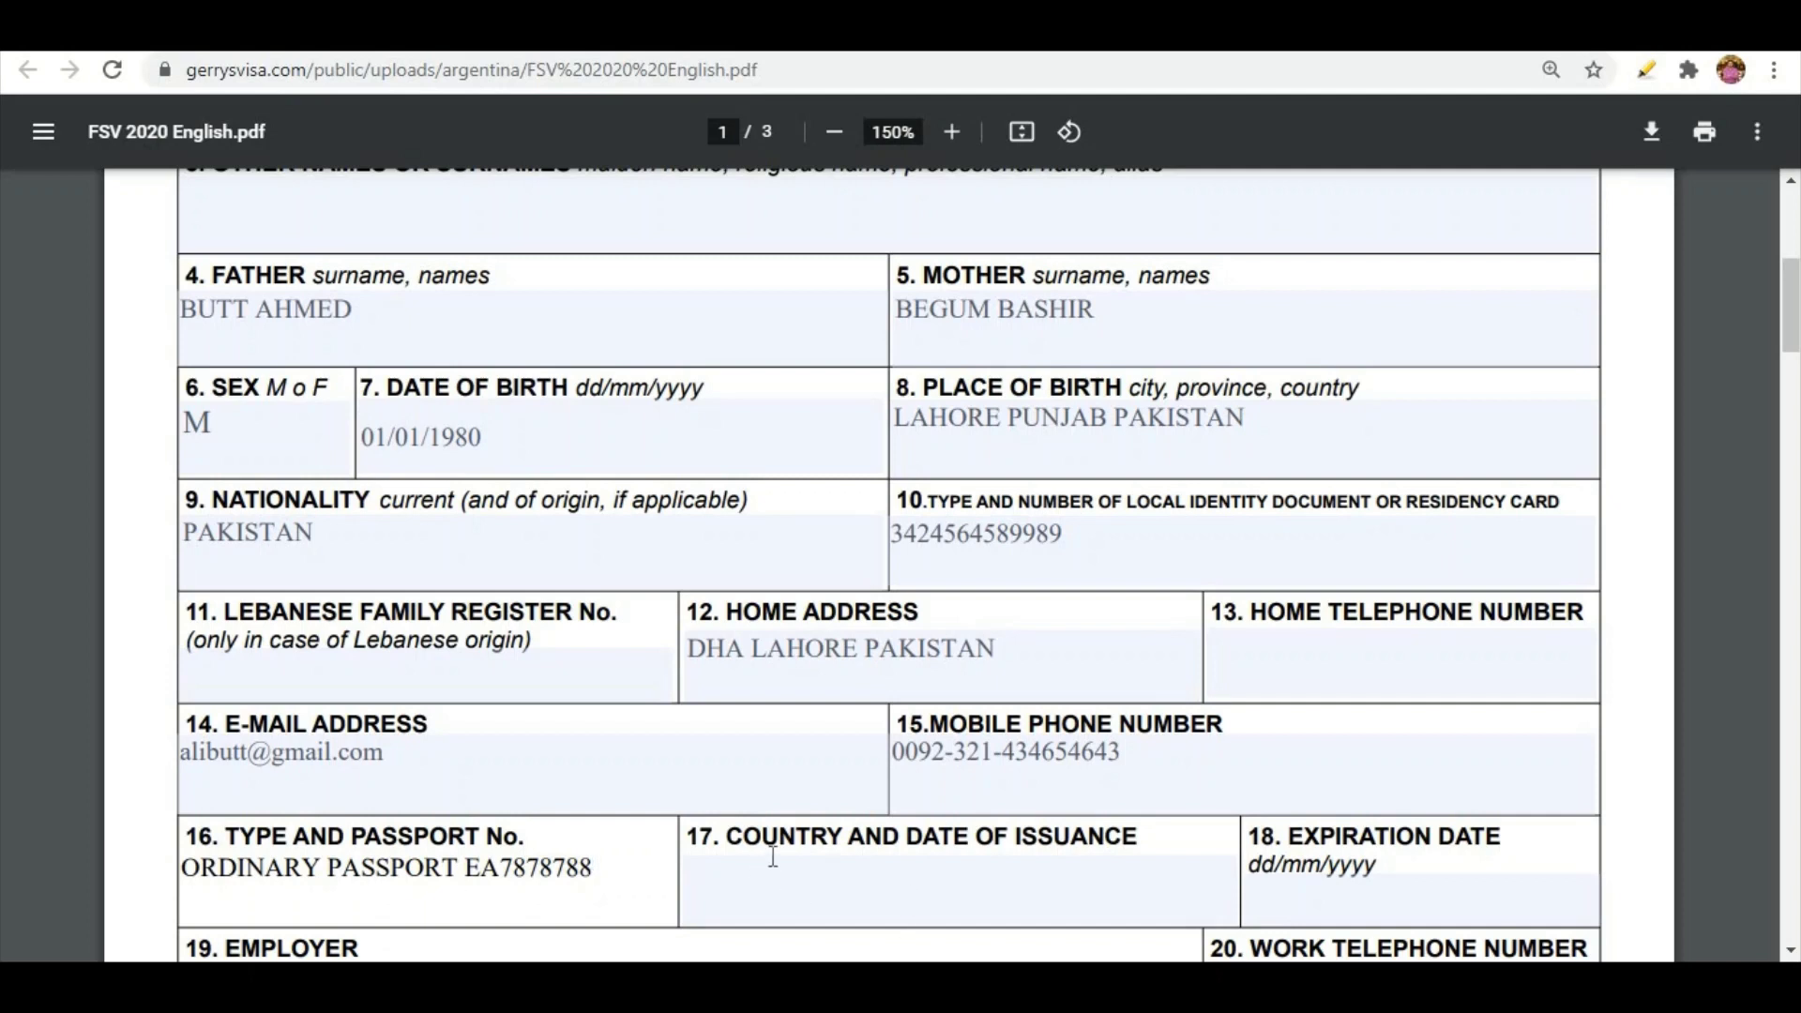
key(Tab)
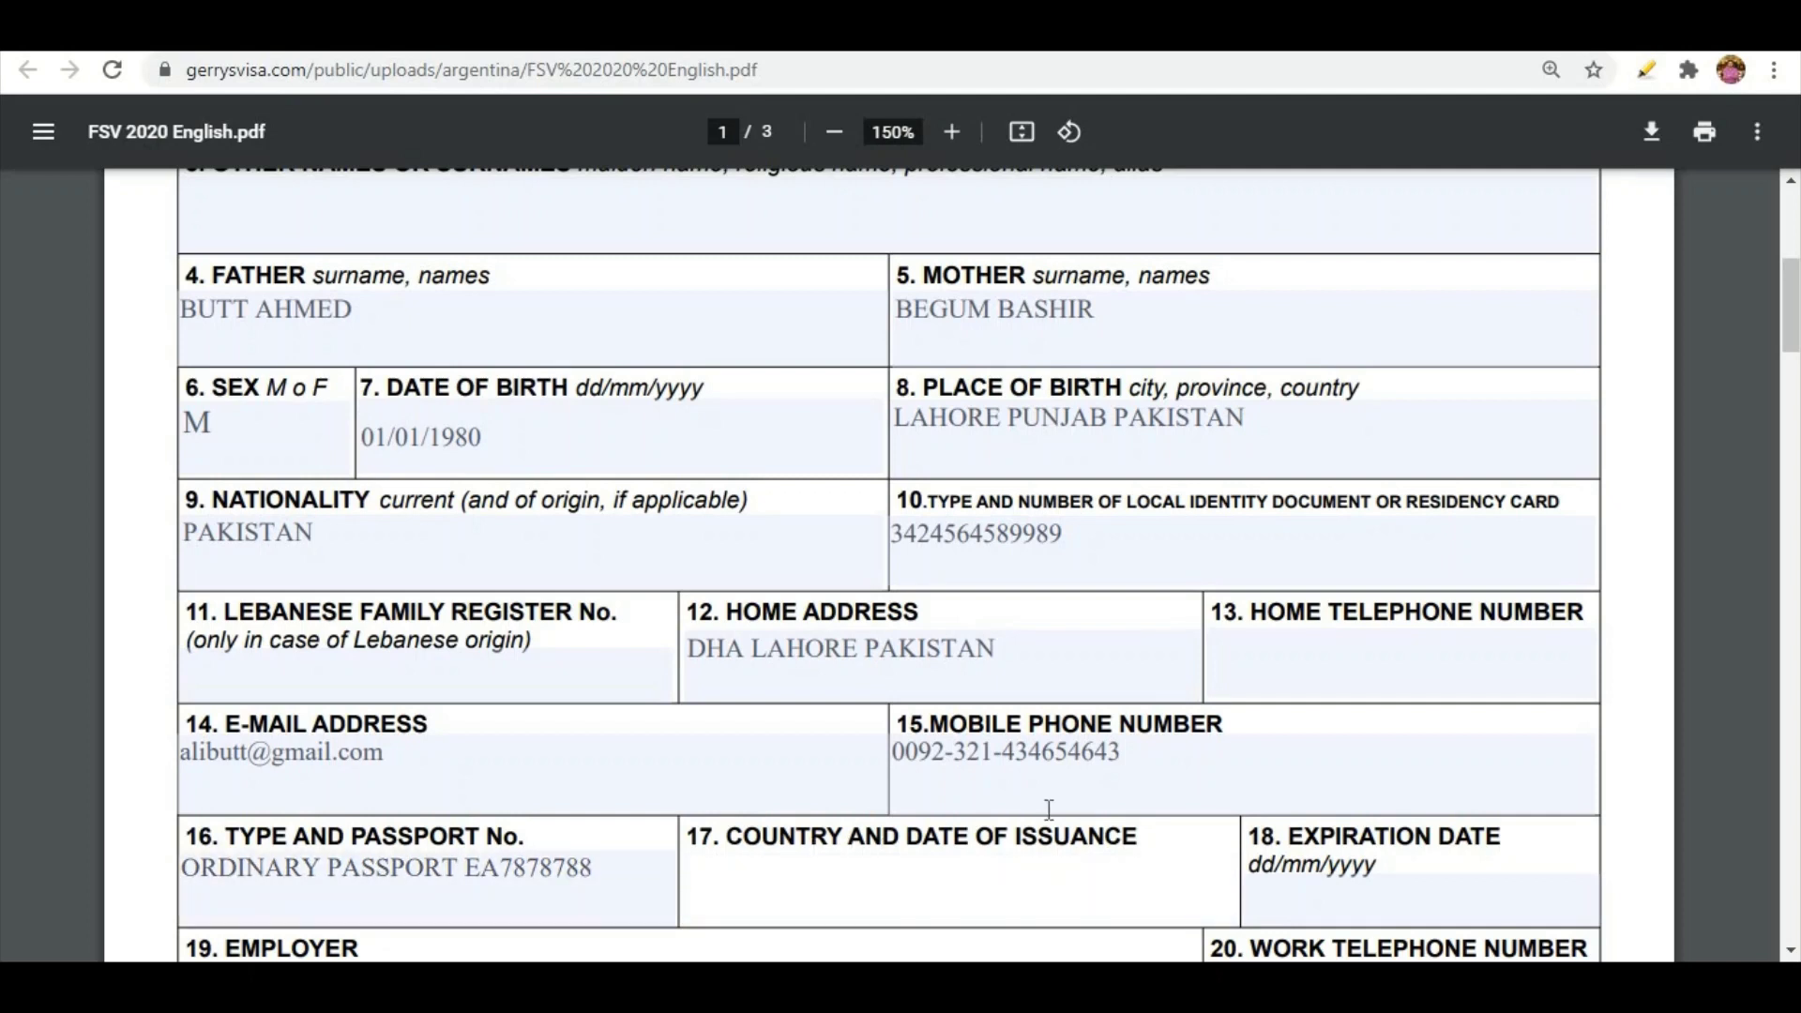
text(PAKISTAN)
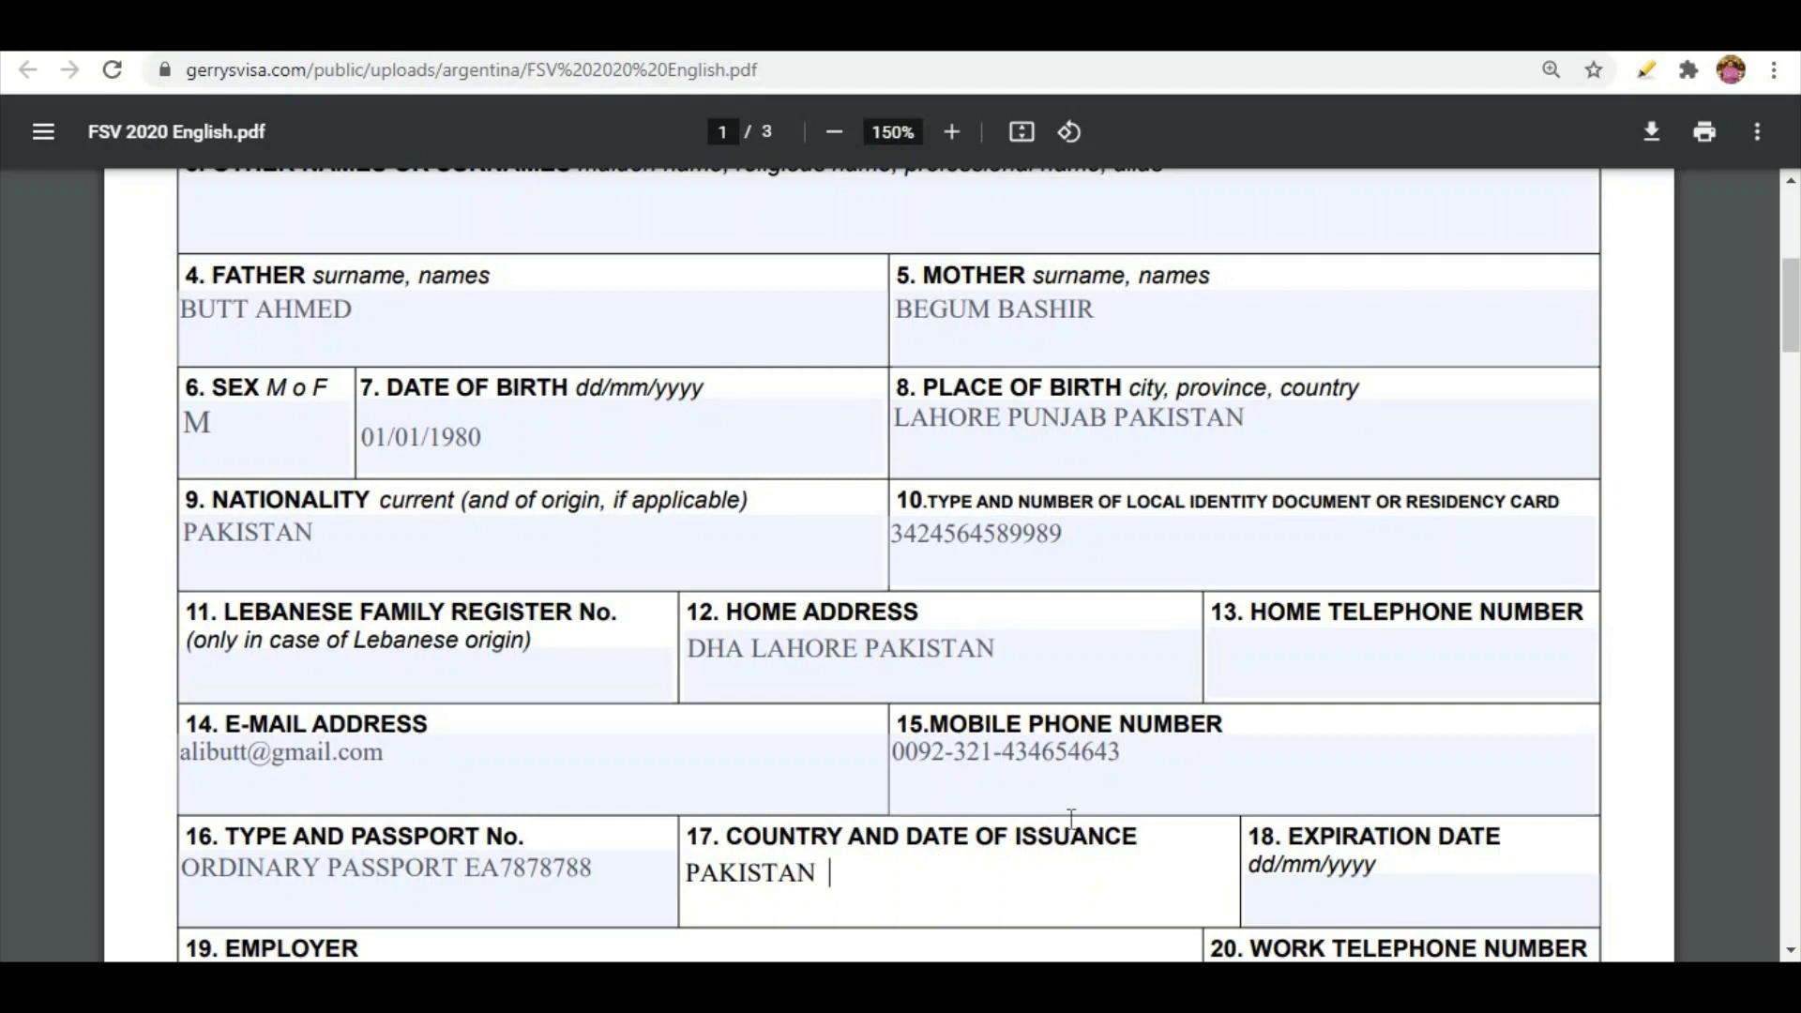
text(  01-01-2018)
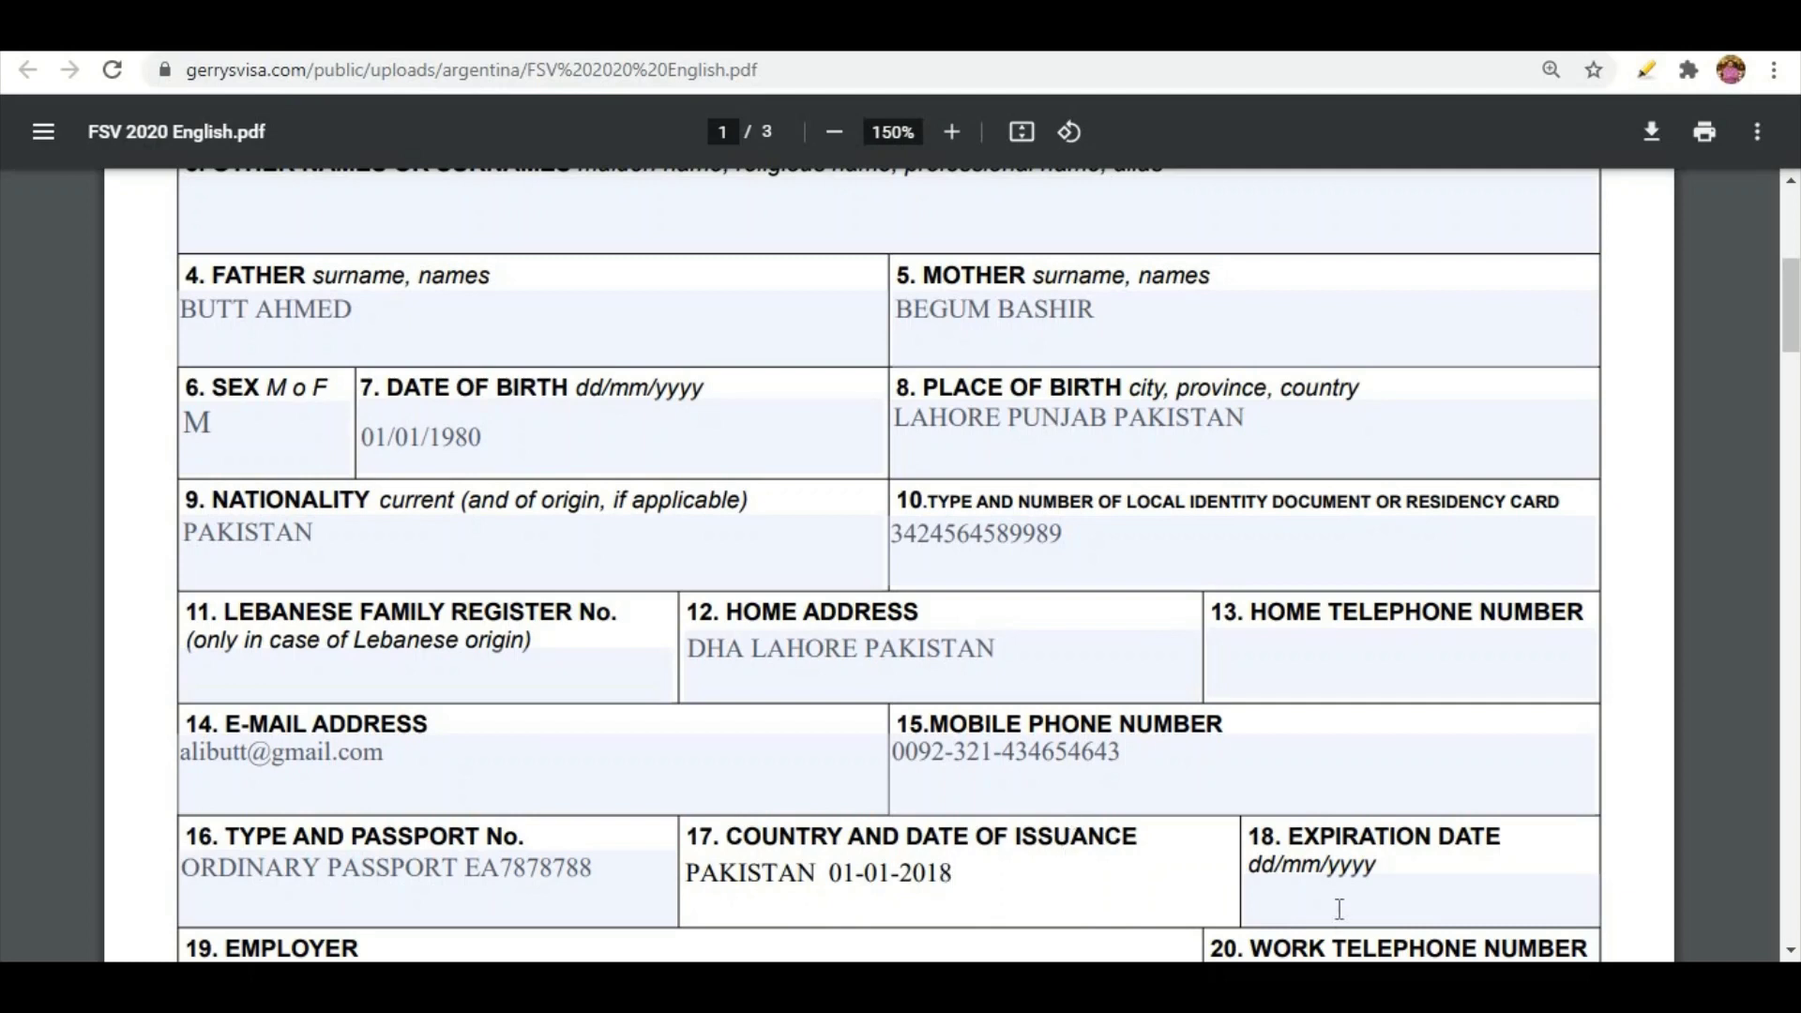
click(1339, 909)
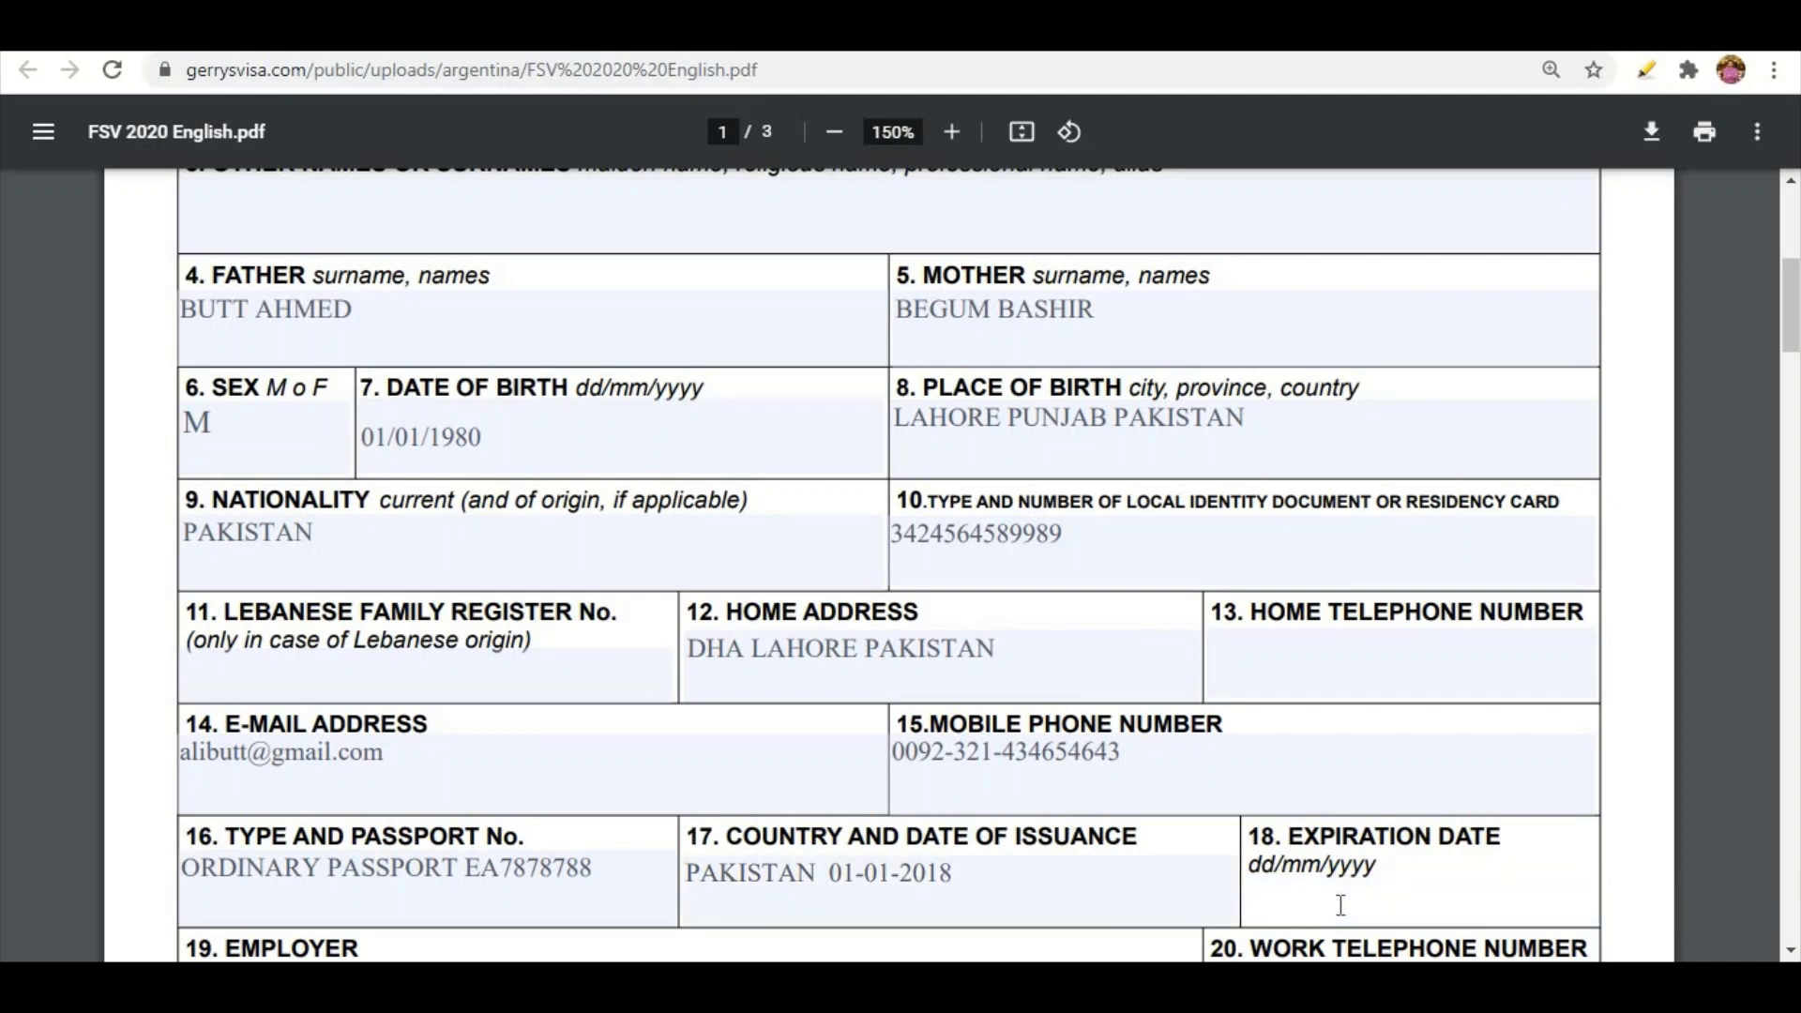
text(01-01-2023)
Enter employer PHILIPS PVT LTD KARACHI PAKISTAN and the work telephone number
scroll(1066, 943, down, 3)
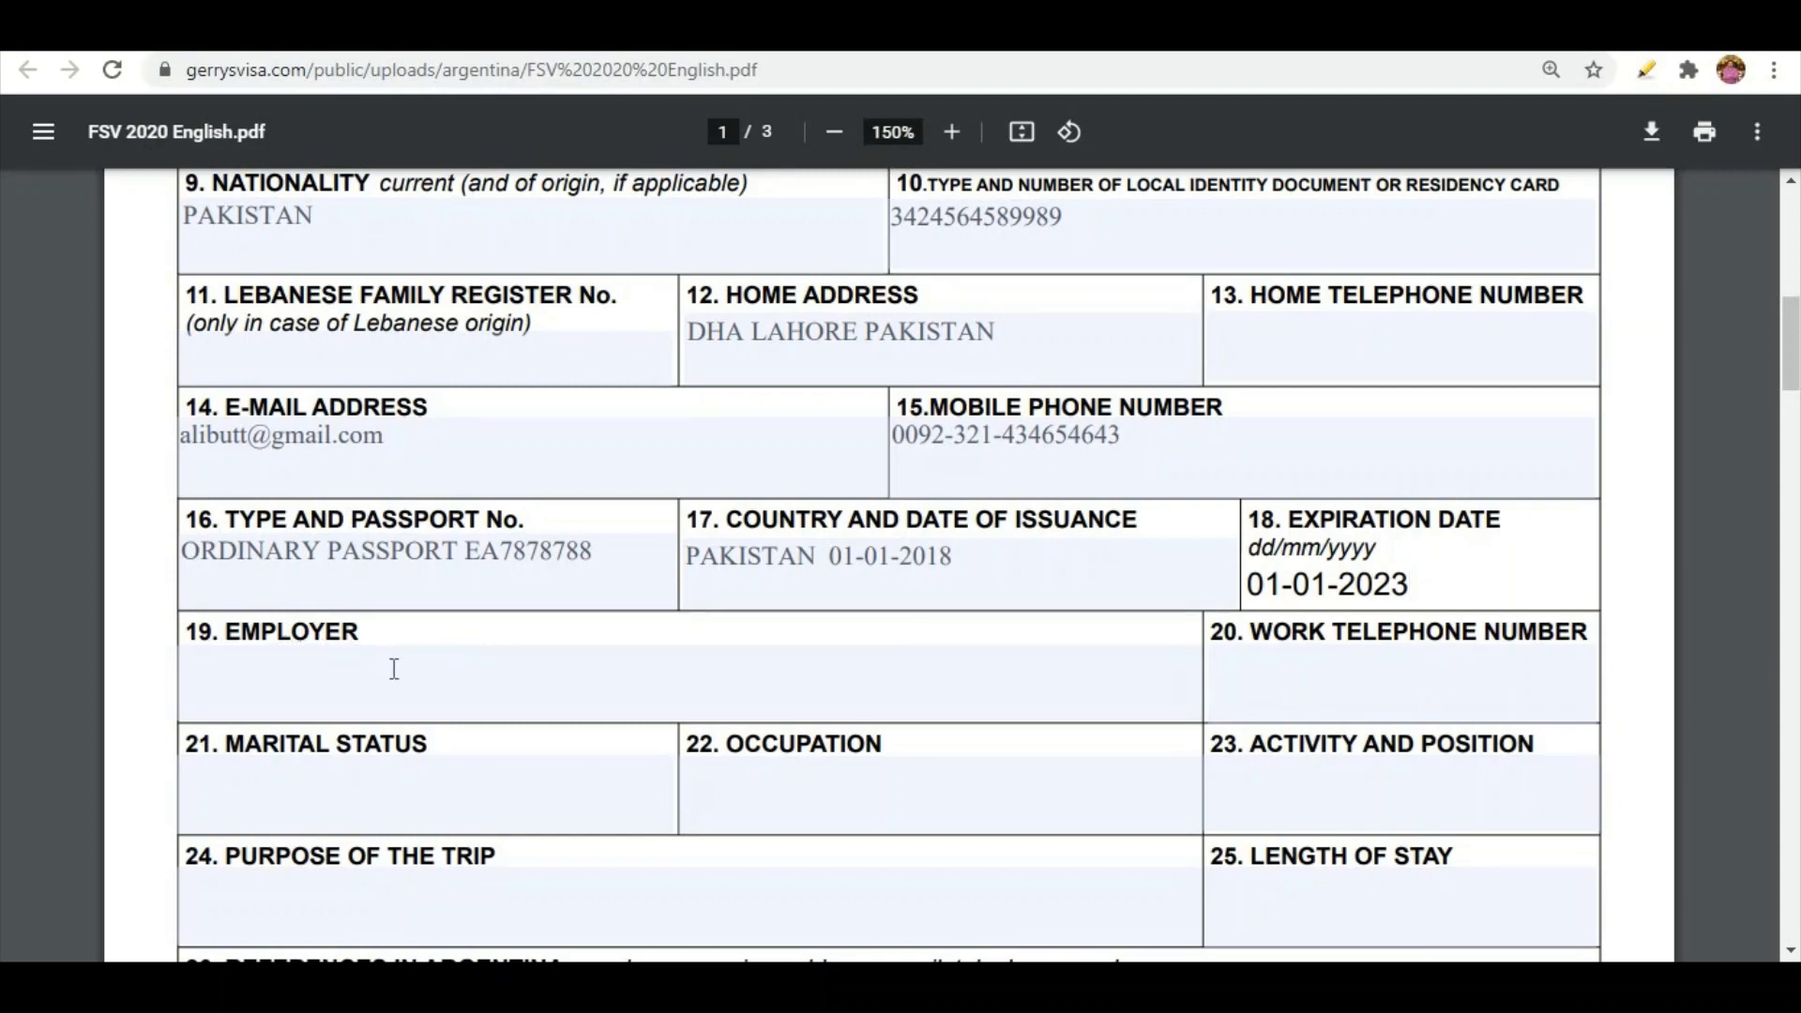
click(326, 655)
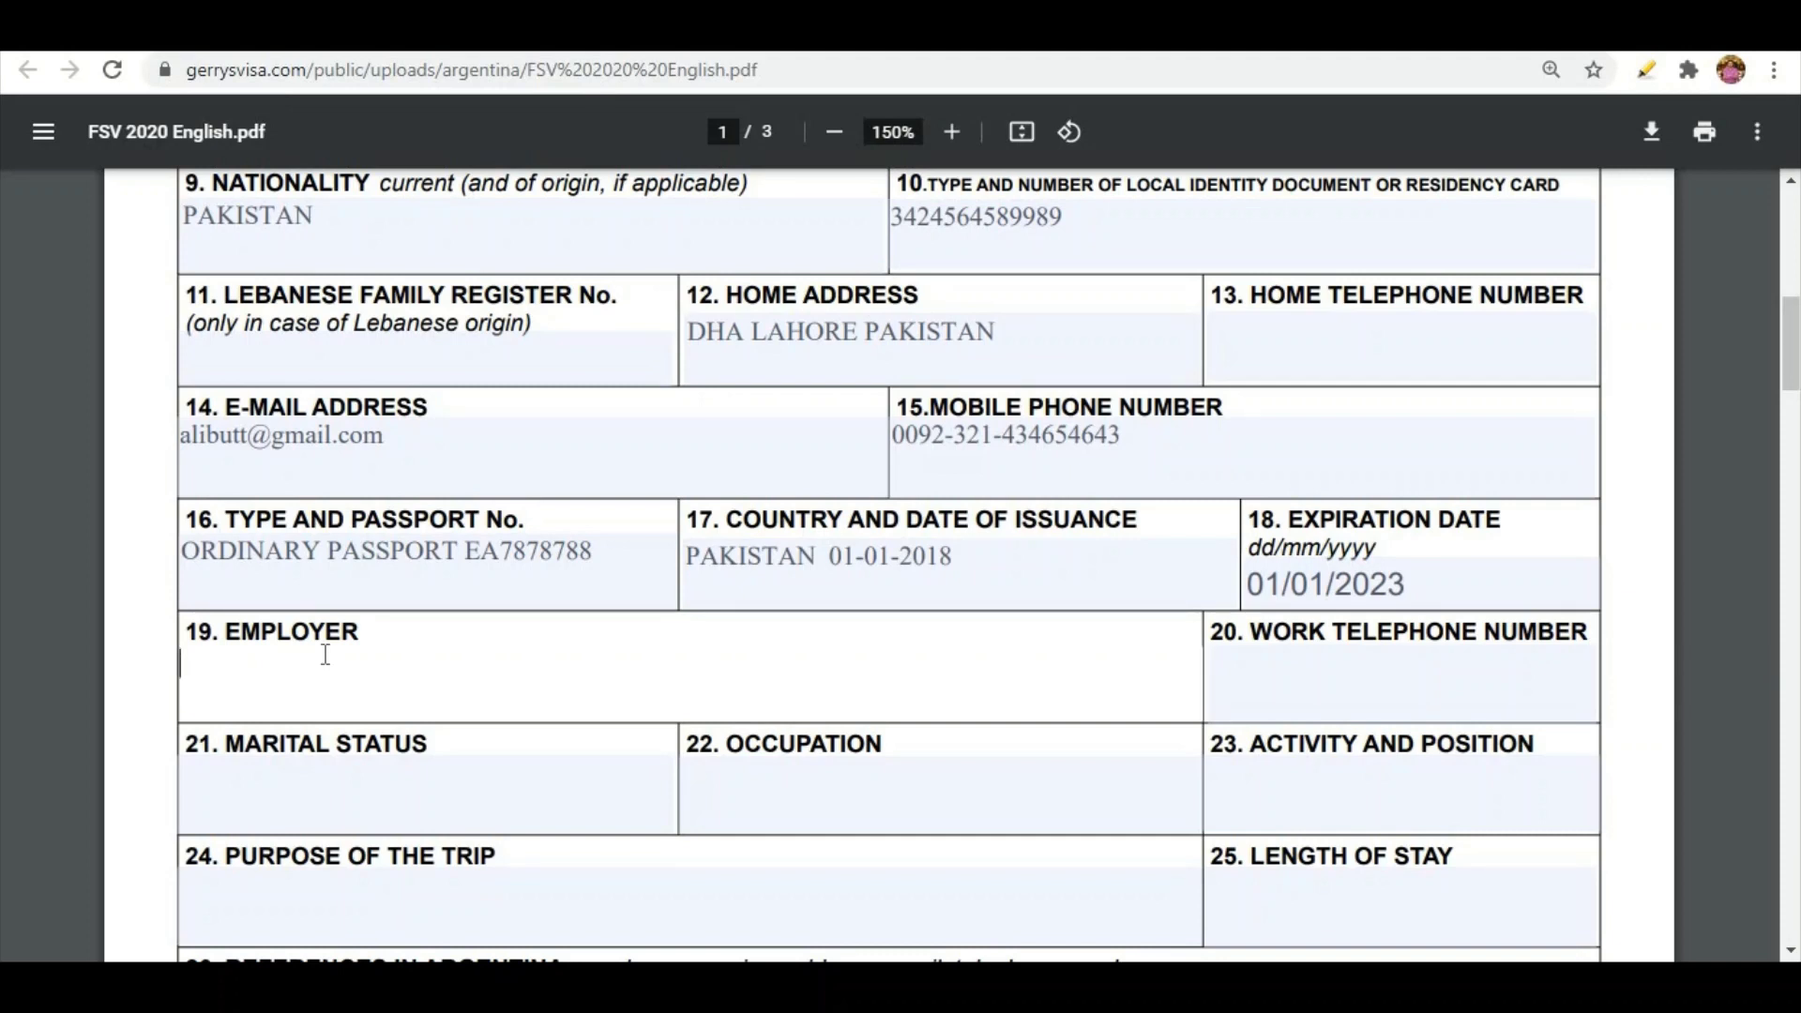
text(PHILIPS PVT LTD )
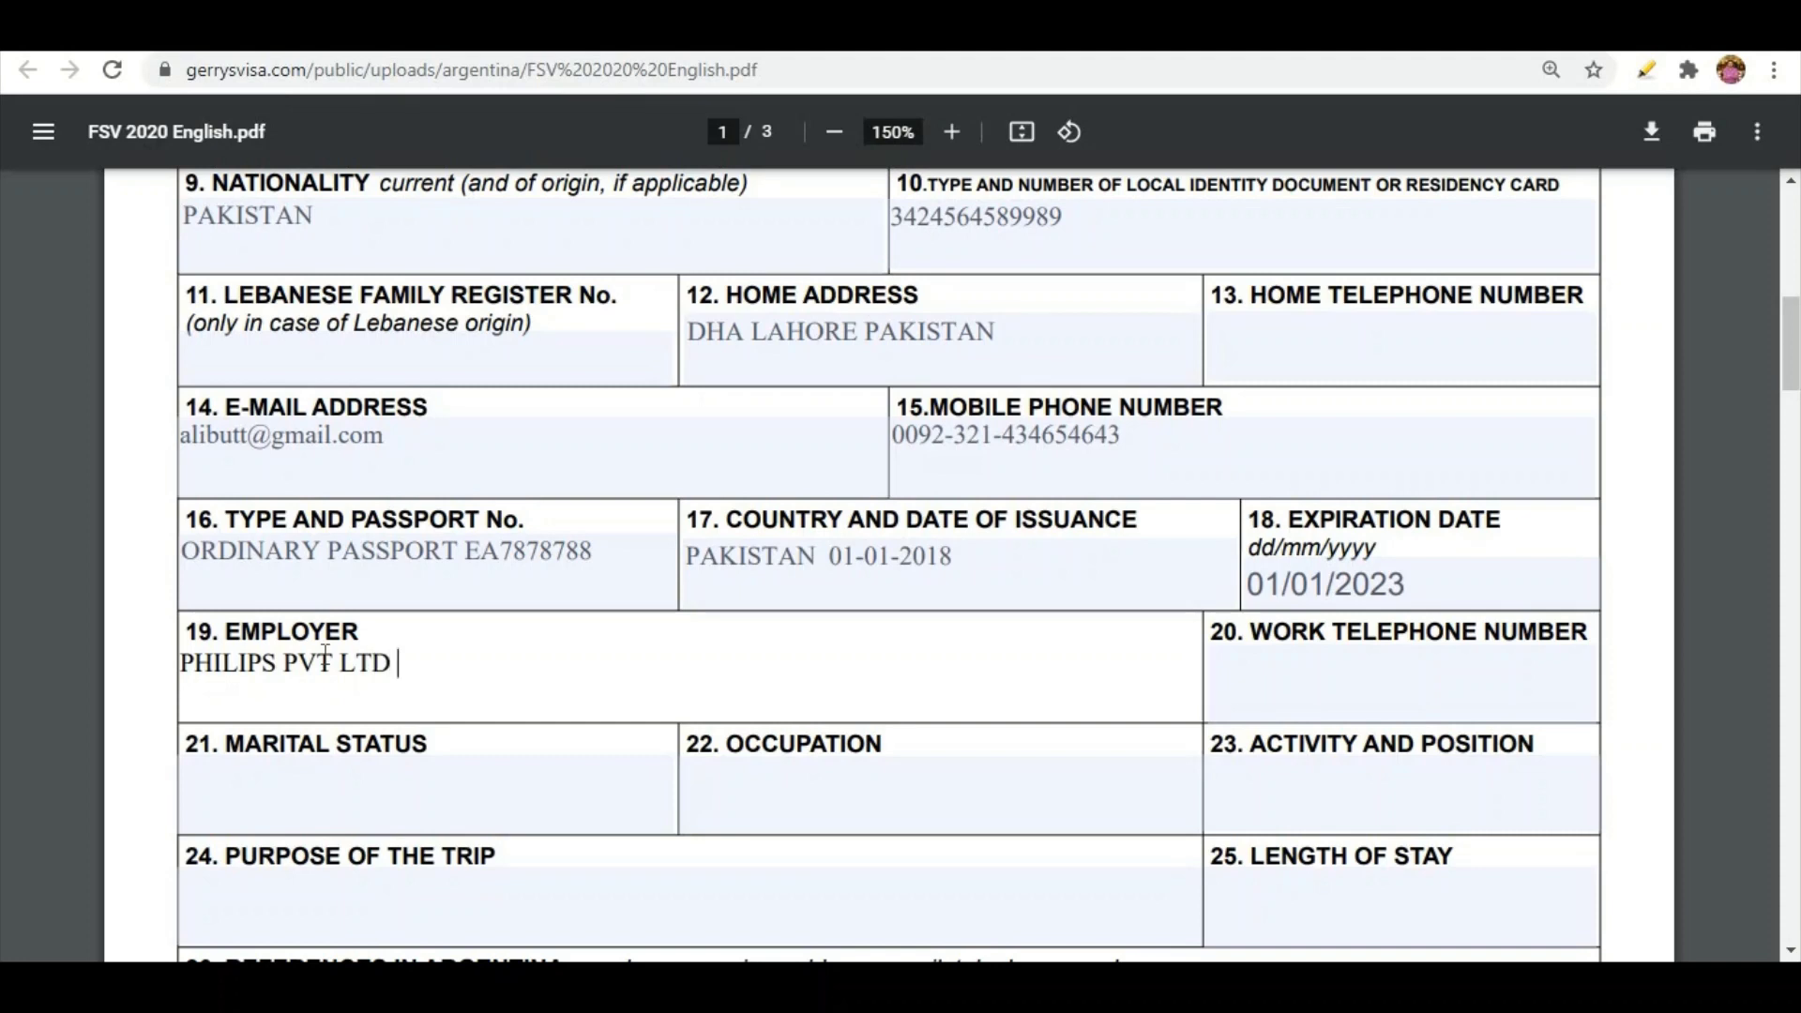
text(KARACHI PAKISTAN)
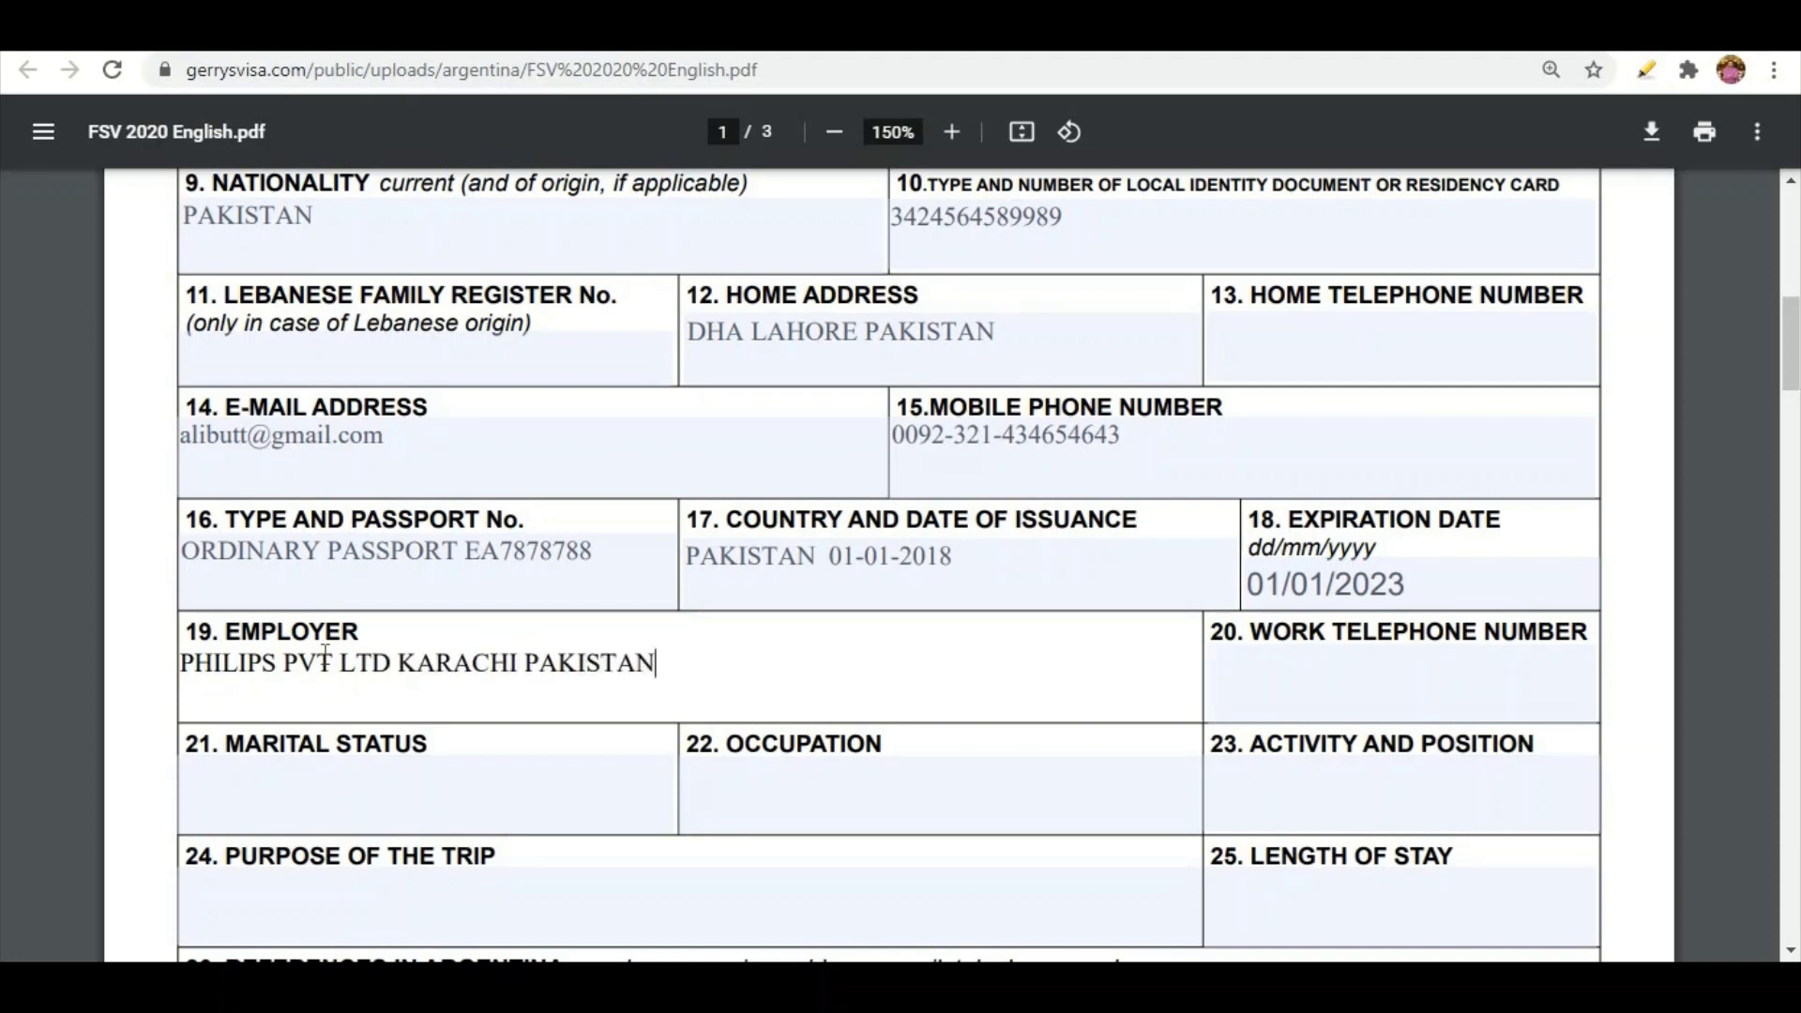
click(1287, 677)
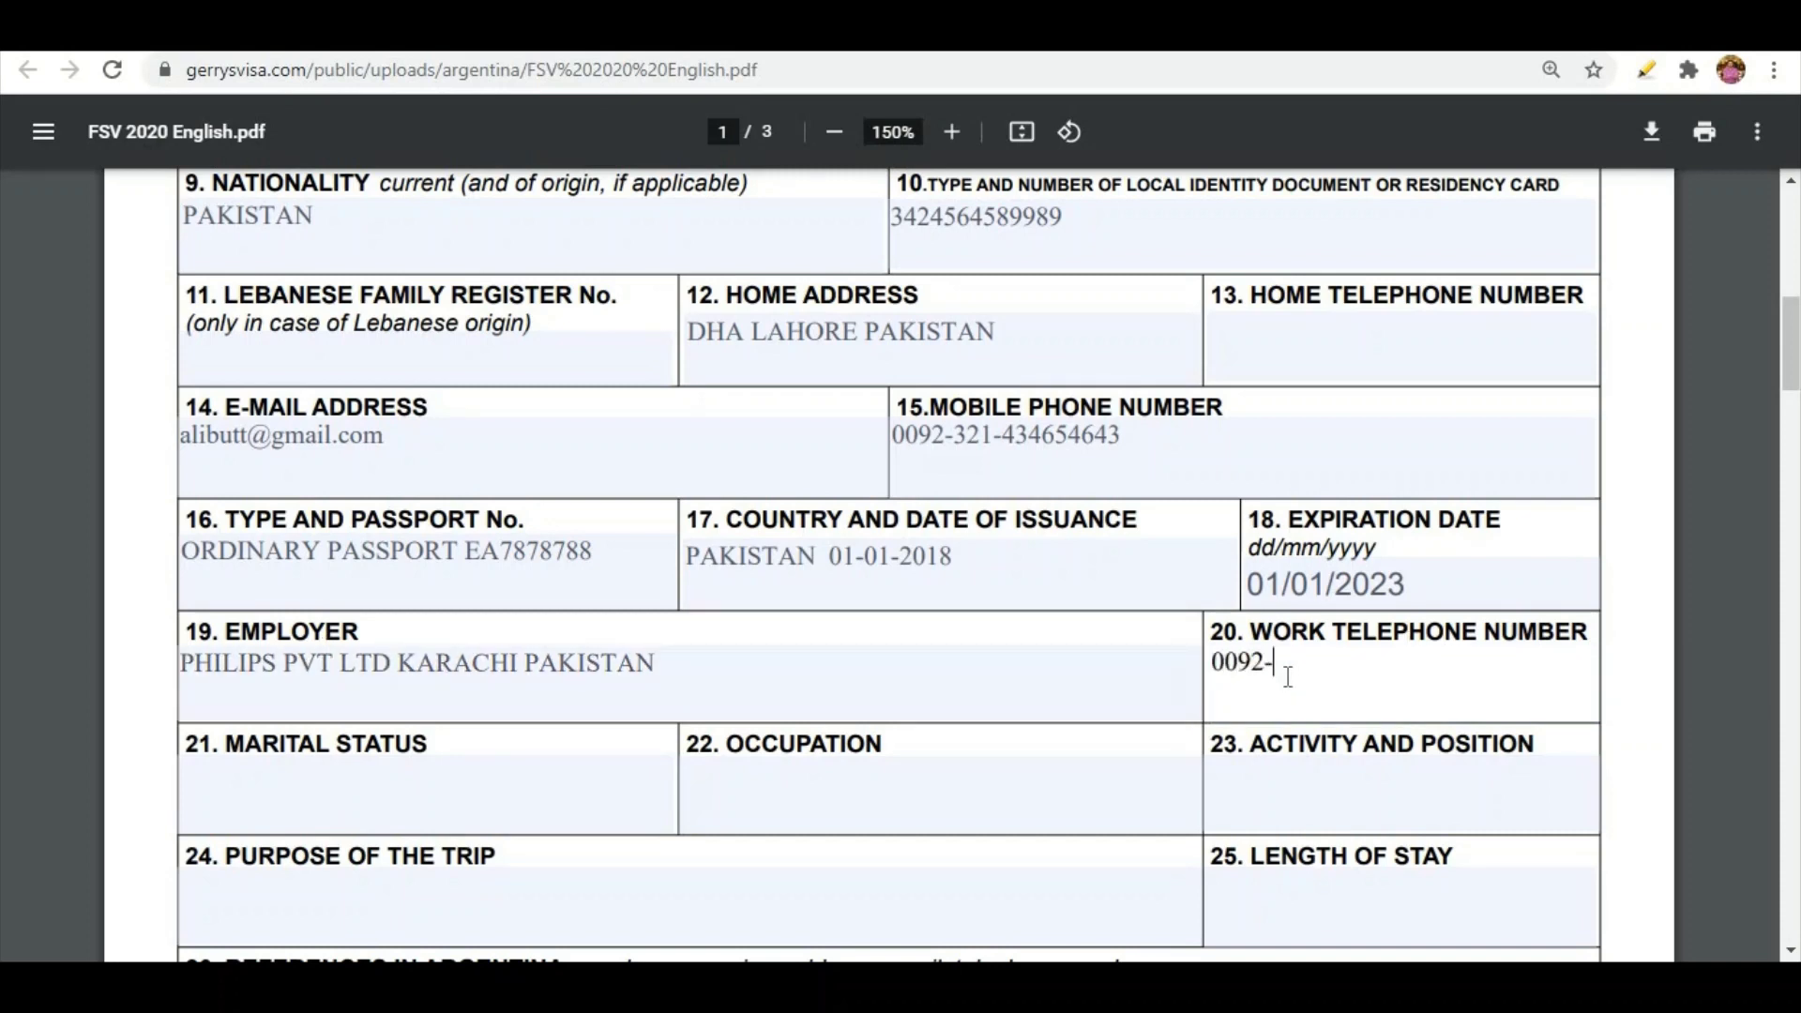
Enter AREA MANAGER as the activity and position in field 23
key(Tab)
text(AREA )
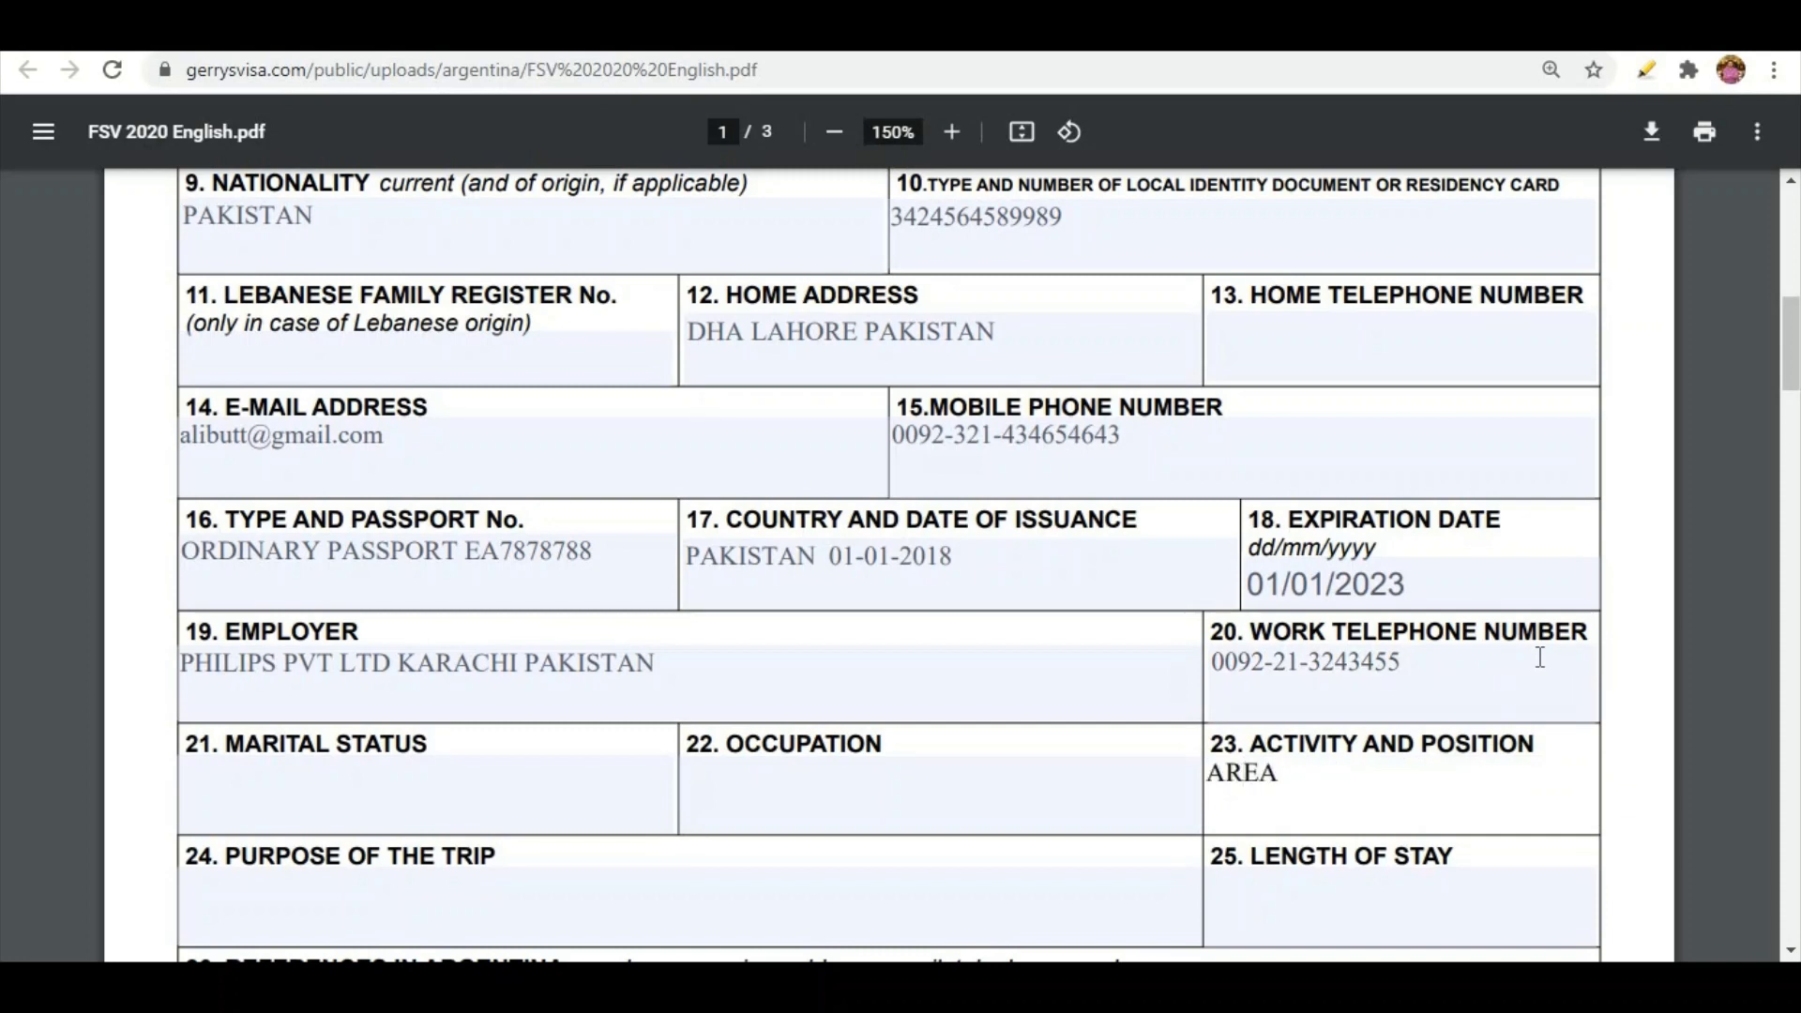
text(MANAGER)
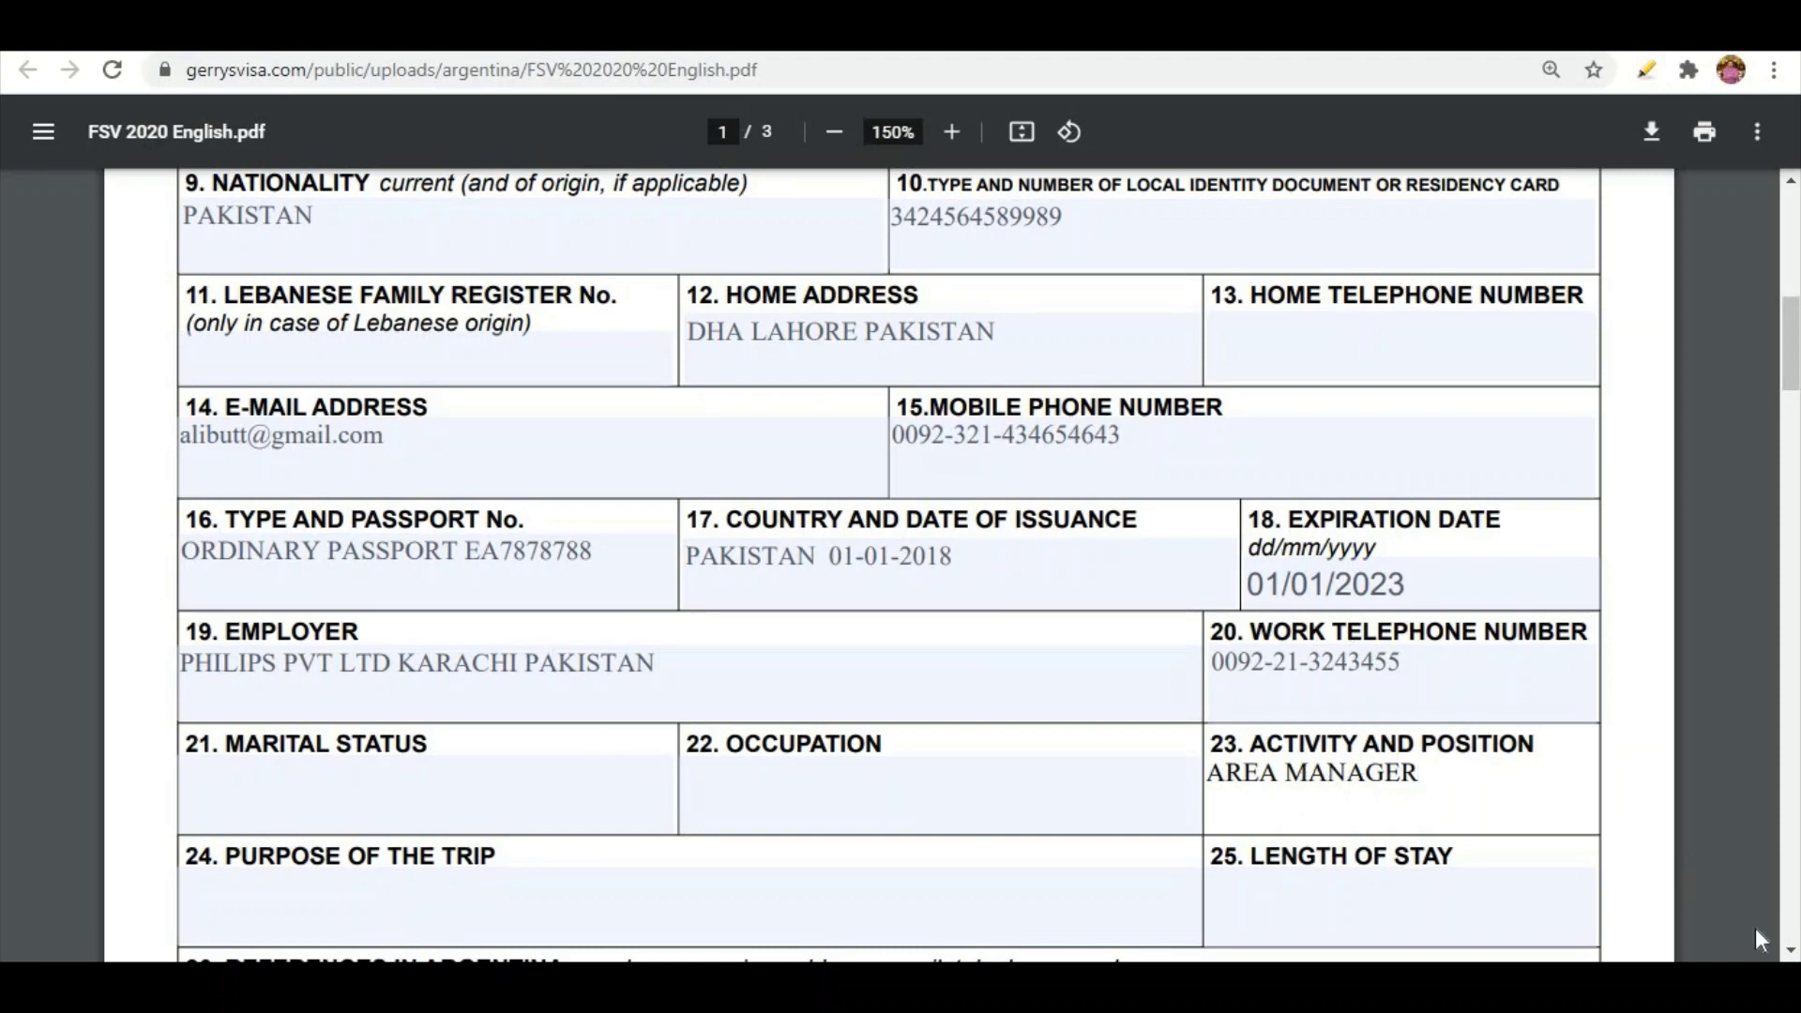
scroll(1375, 615, down, 3)
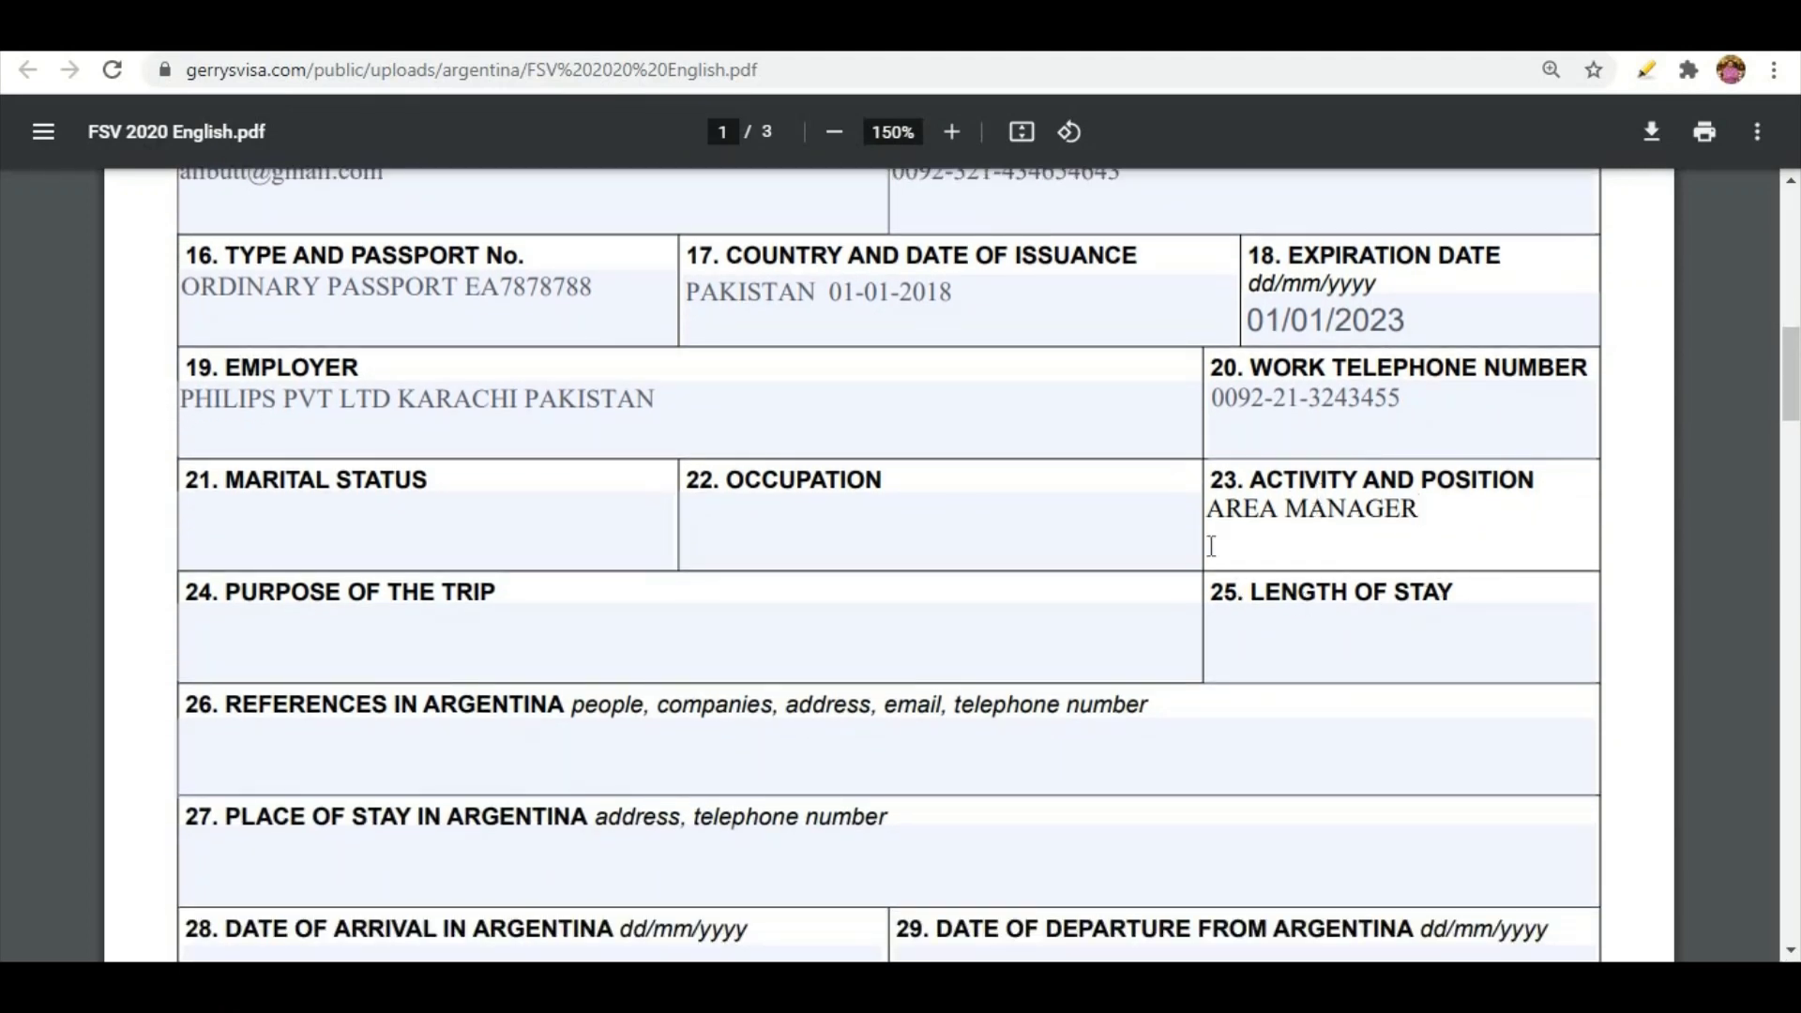
Enter marital status MARRIED and occupation PRIVATE JOB
click(1296, 643)
scroll(1294, 644, up, 2)
click(258, 677)
text(MARRIED)
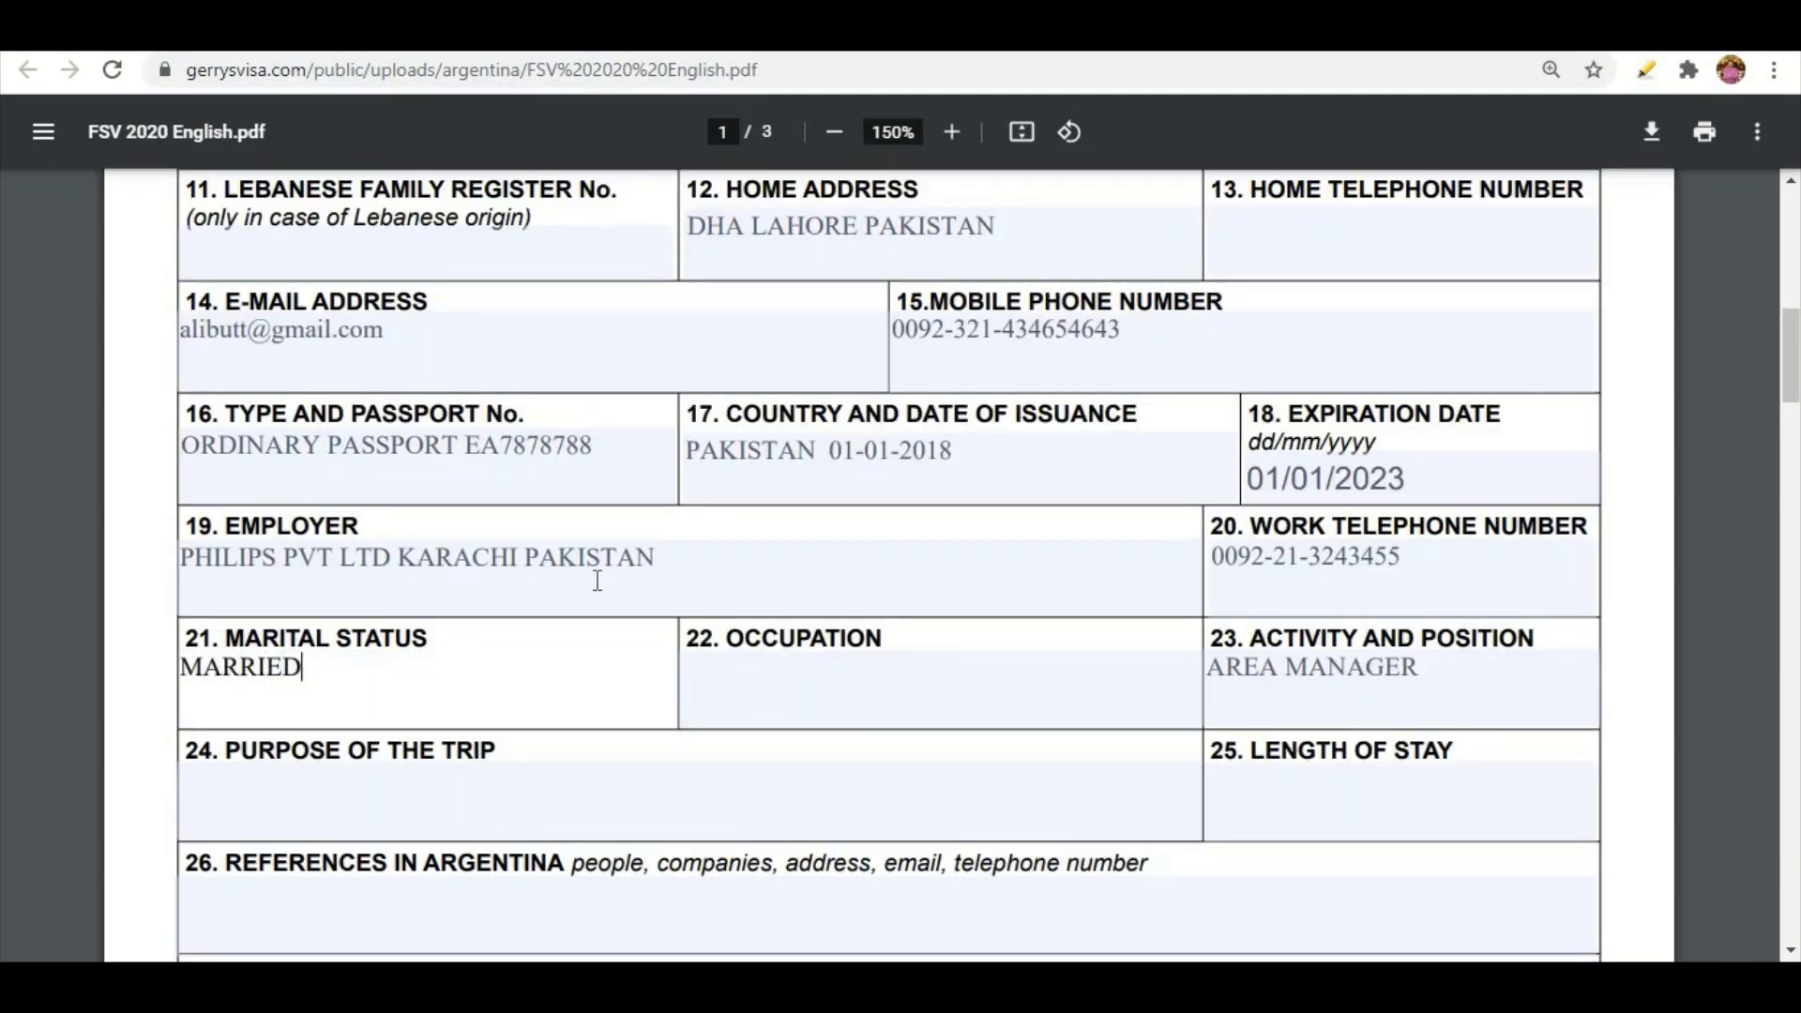
click(797, 680)
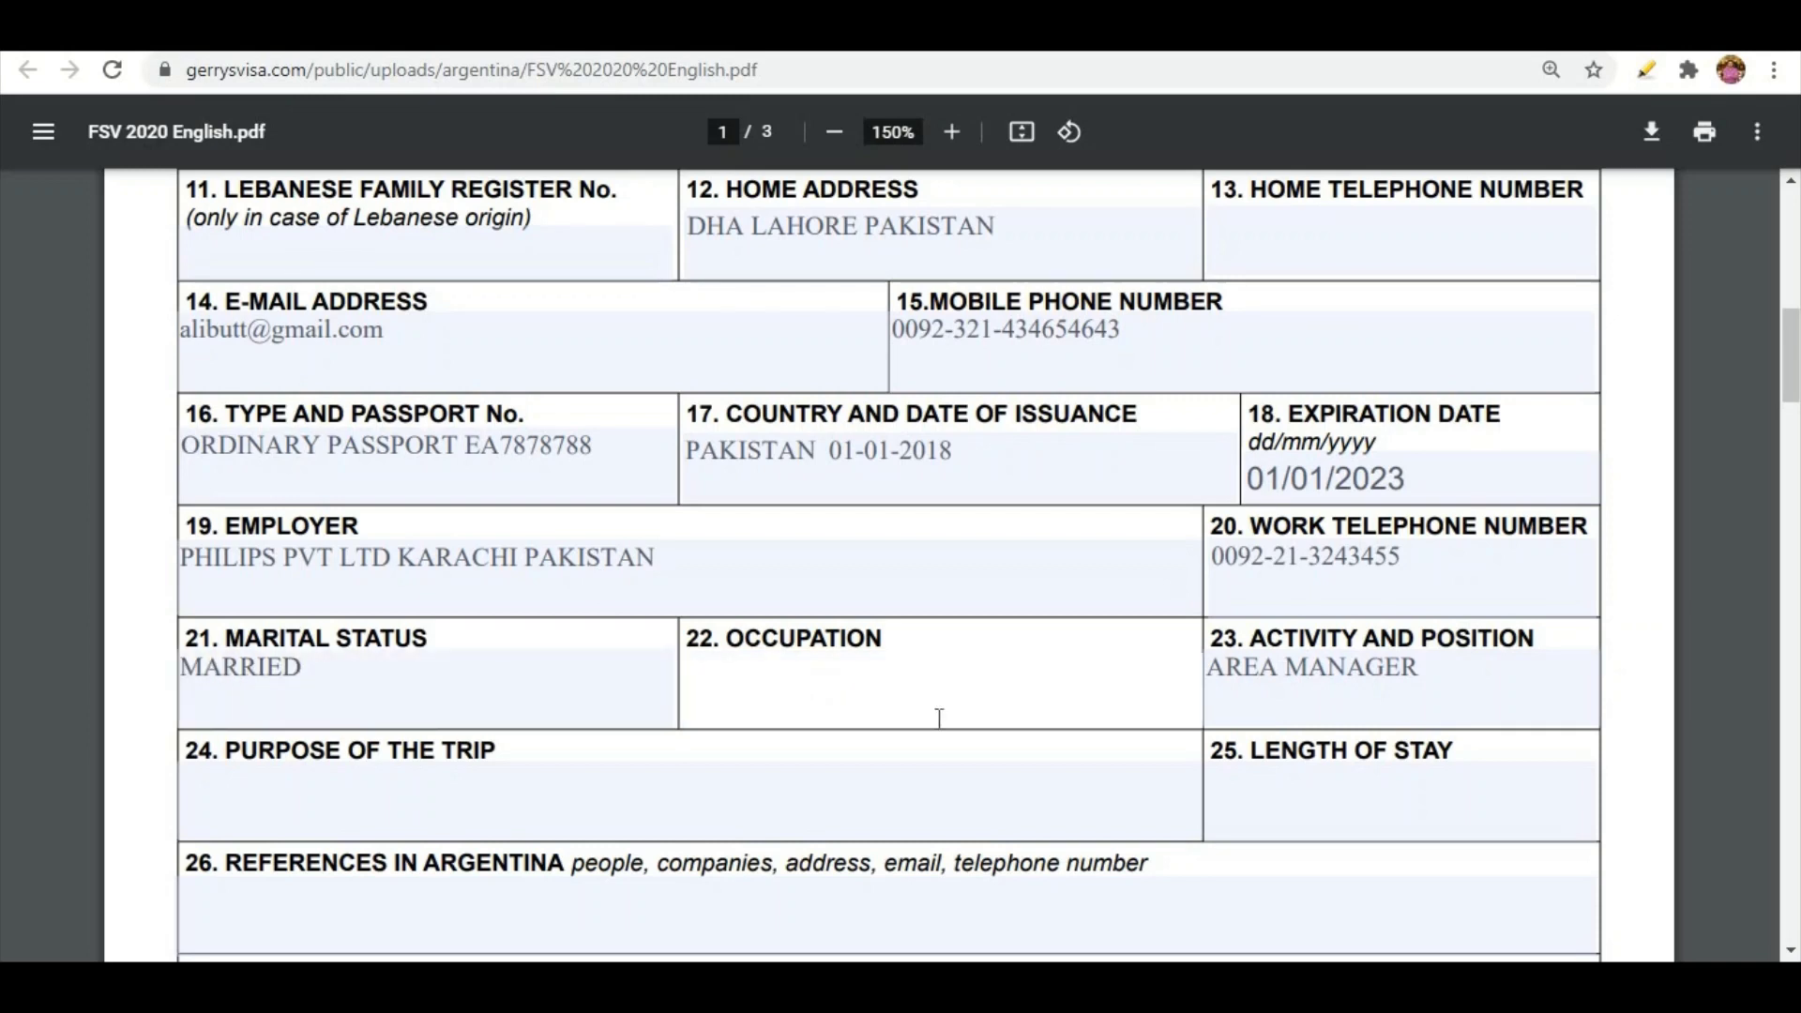
text(PRIVATE JOB)
Enter trip purpose TOURISM and begin the length of stay as 10 days
click(442, 771)
text(T)
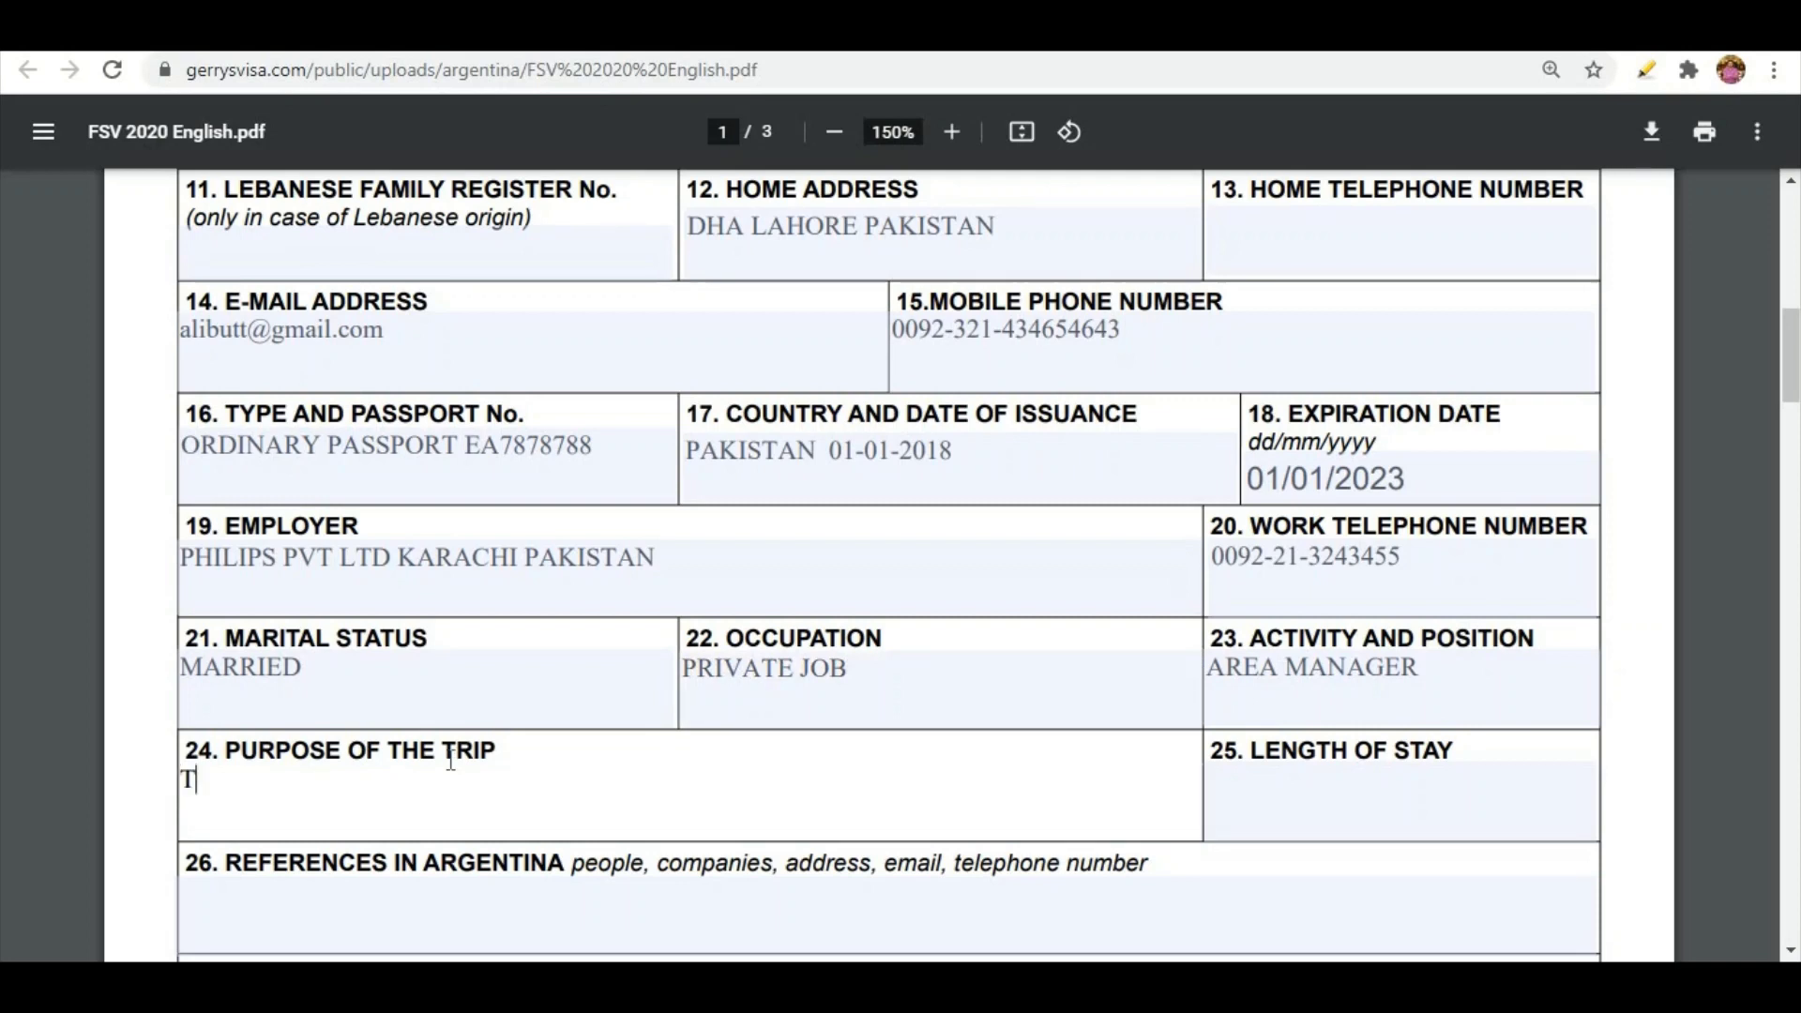
text(OURISM)
click(1286, 811)
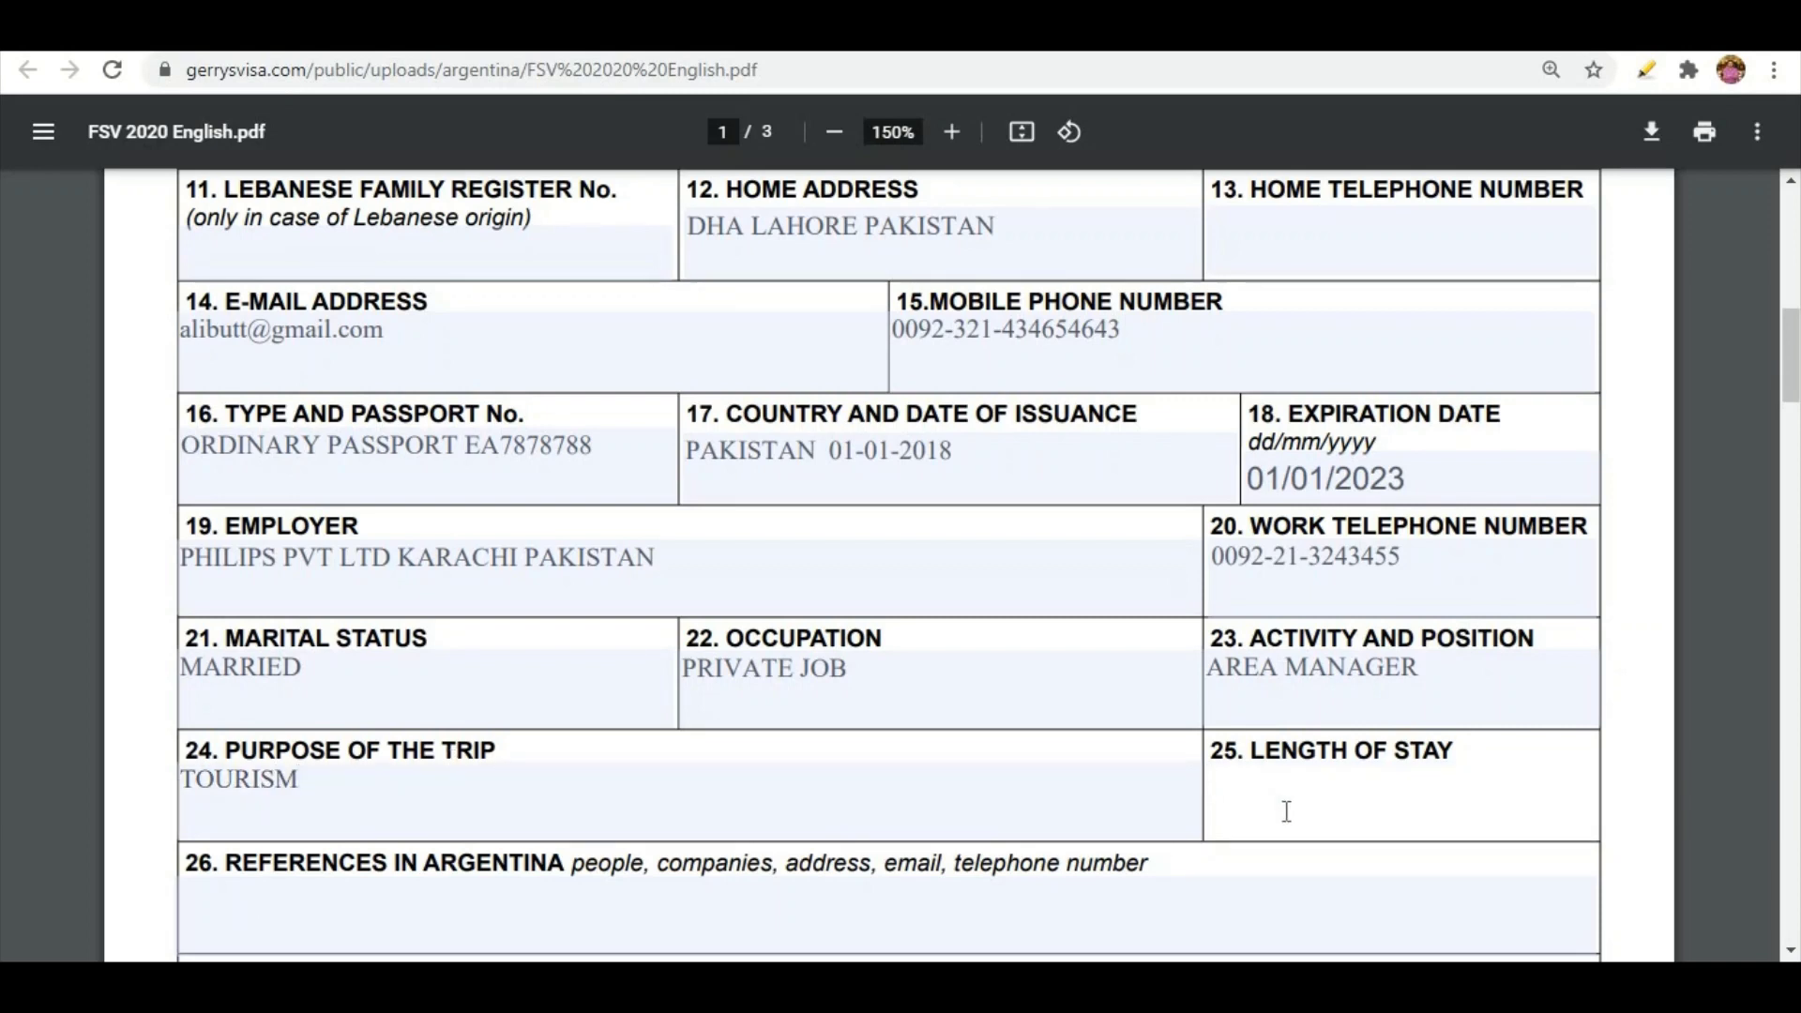
text(10 DYAS)
key(BackSpace)
key(BackSpace)
key(BackSpace)
Complete the length of stay as 10 DAYS in field 25
text(AYS)
scroll(1286, 811, down, 3)
triple_click(751, 561)
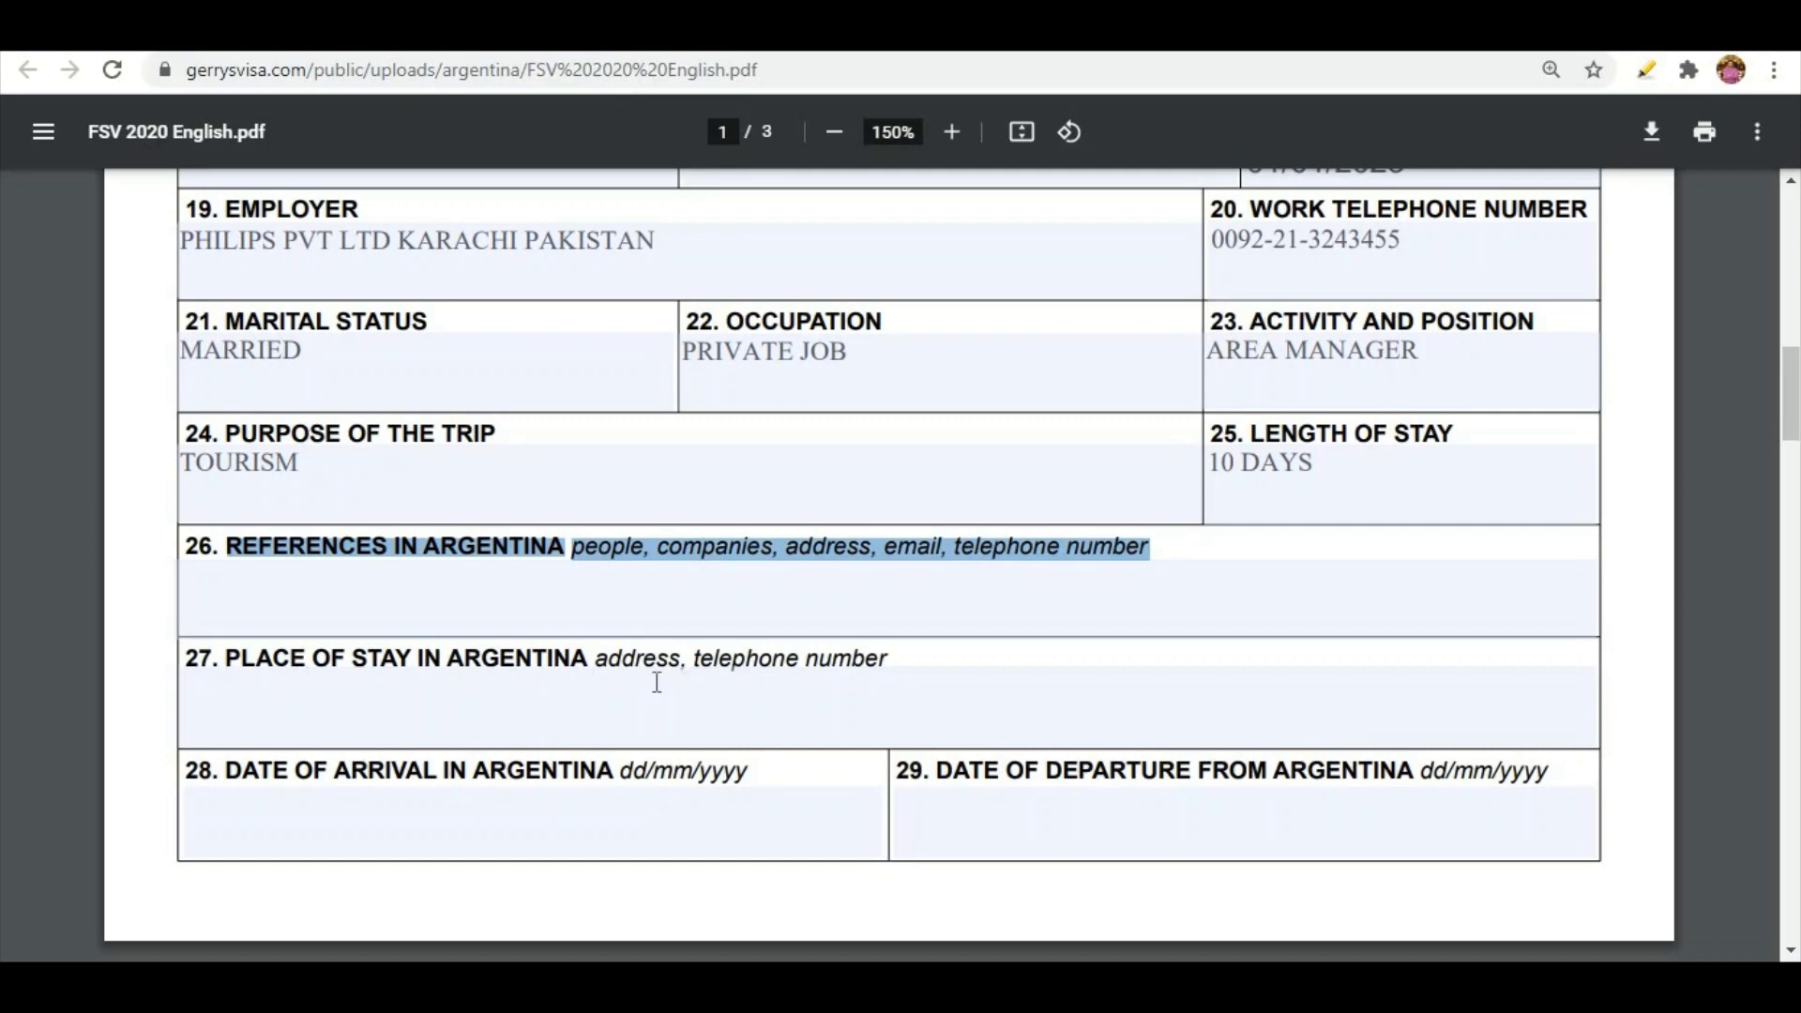
Paste the hotel name and phone into place of stay, then begin the arrival date
click(553, 675)
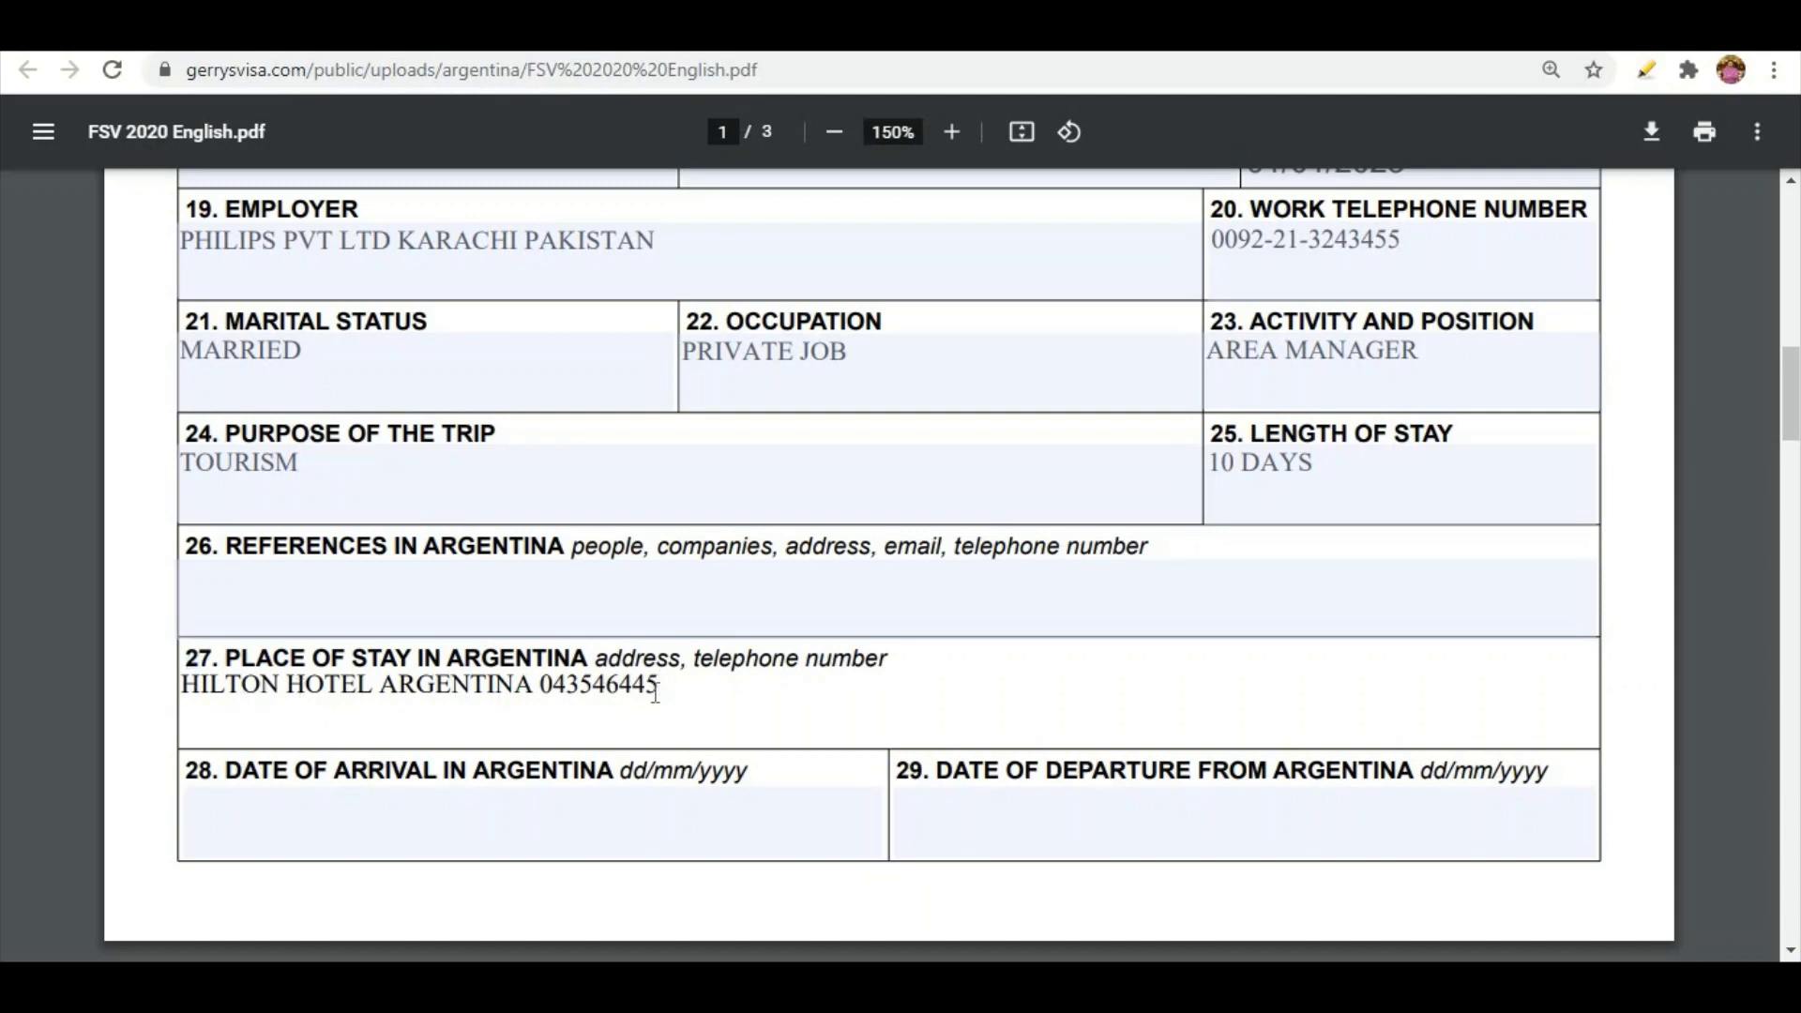
drag(647, 692, 227, 692)
key(Tab)
text(01-01)
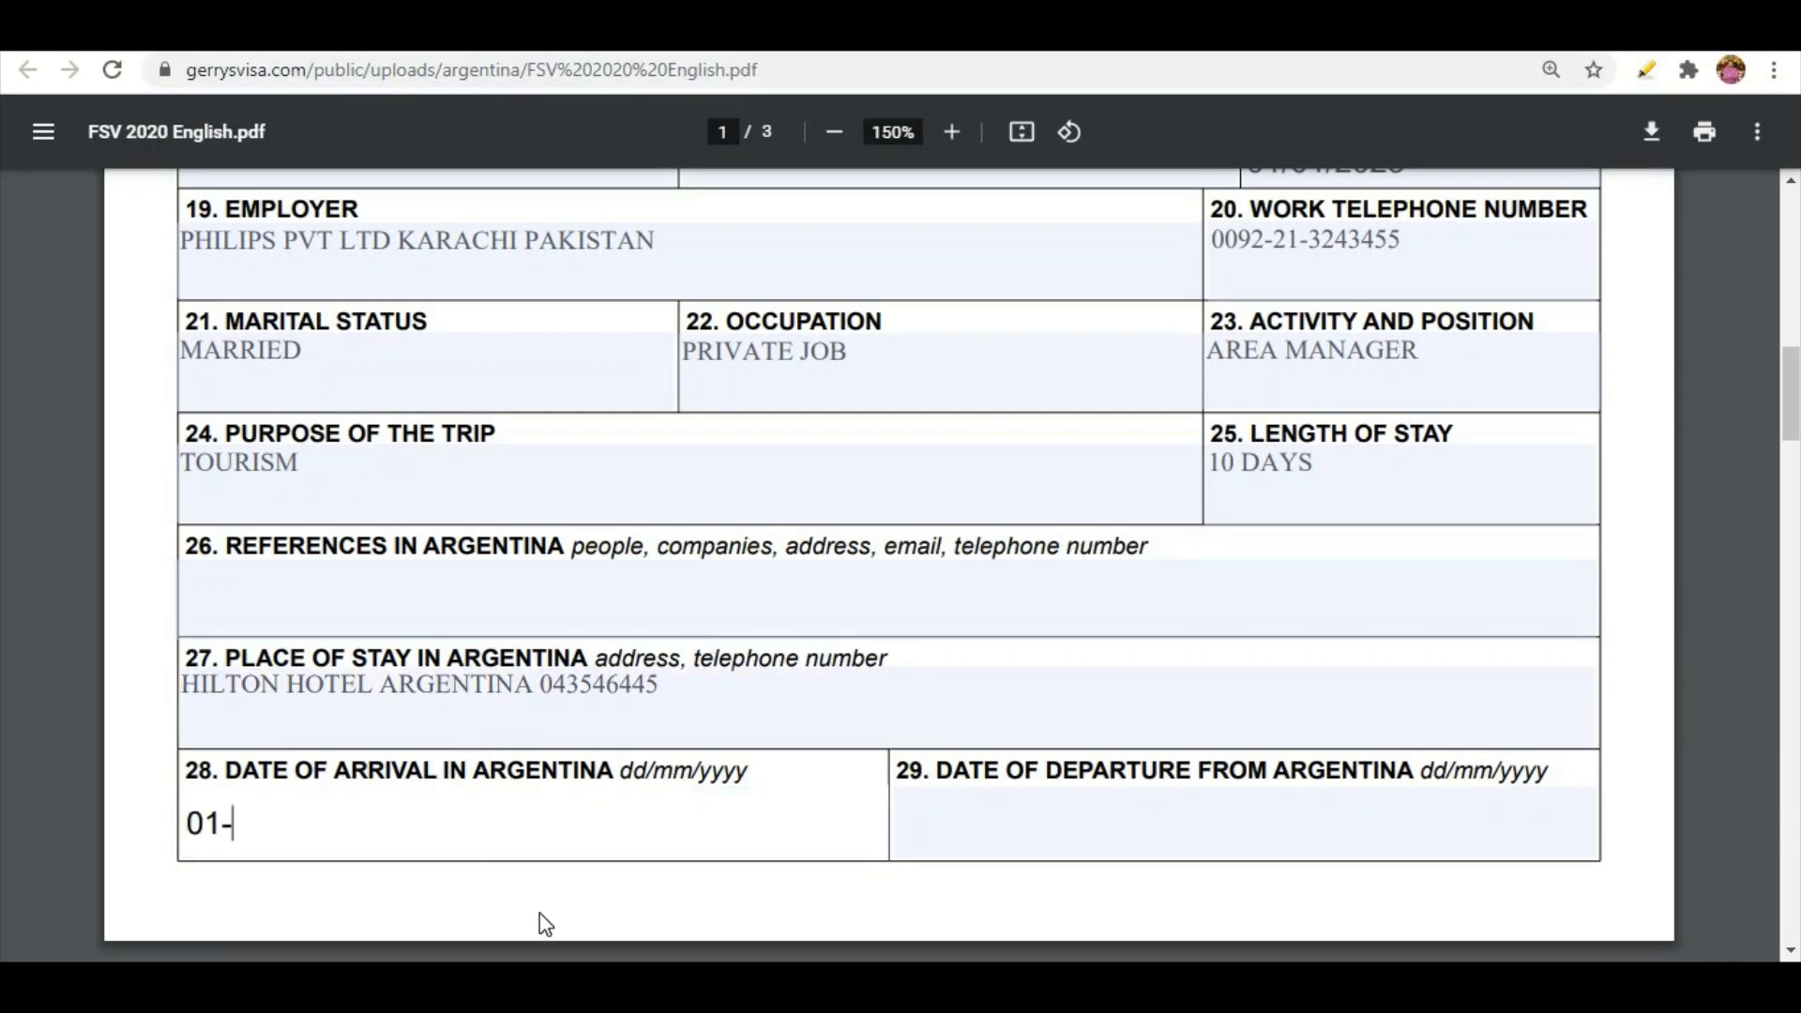
text(-)
key(BackSpace)
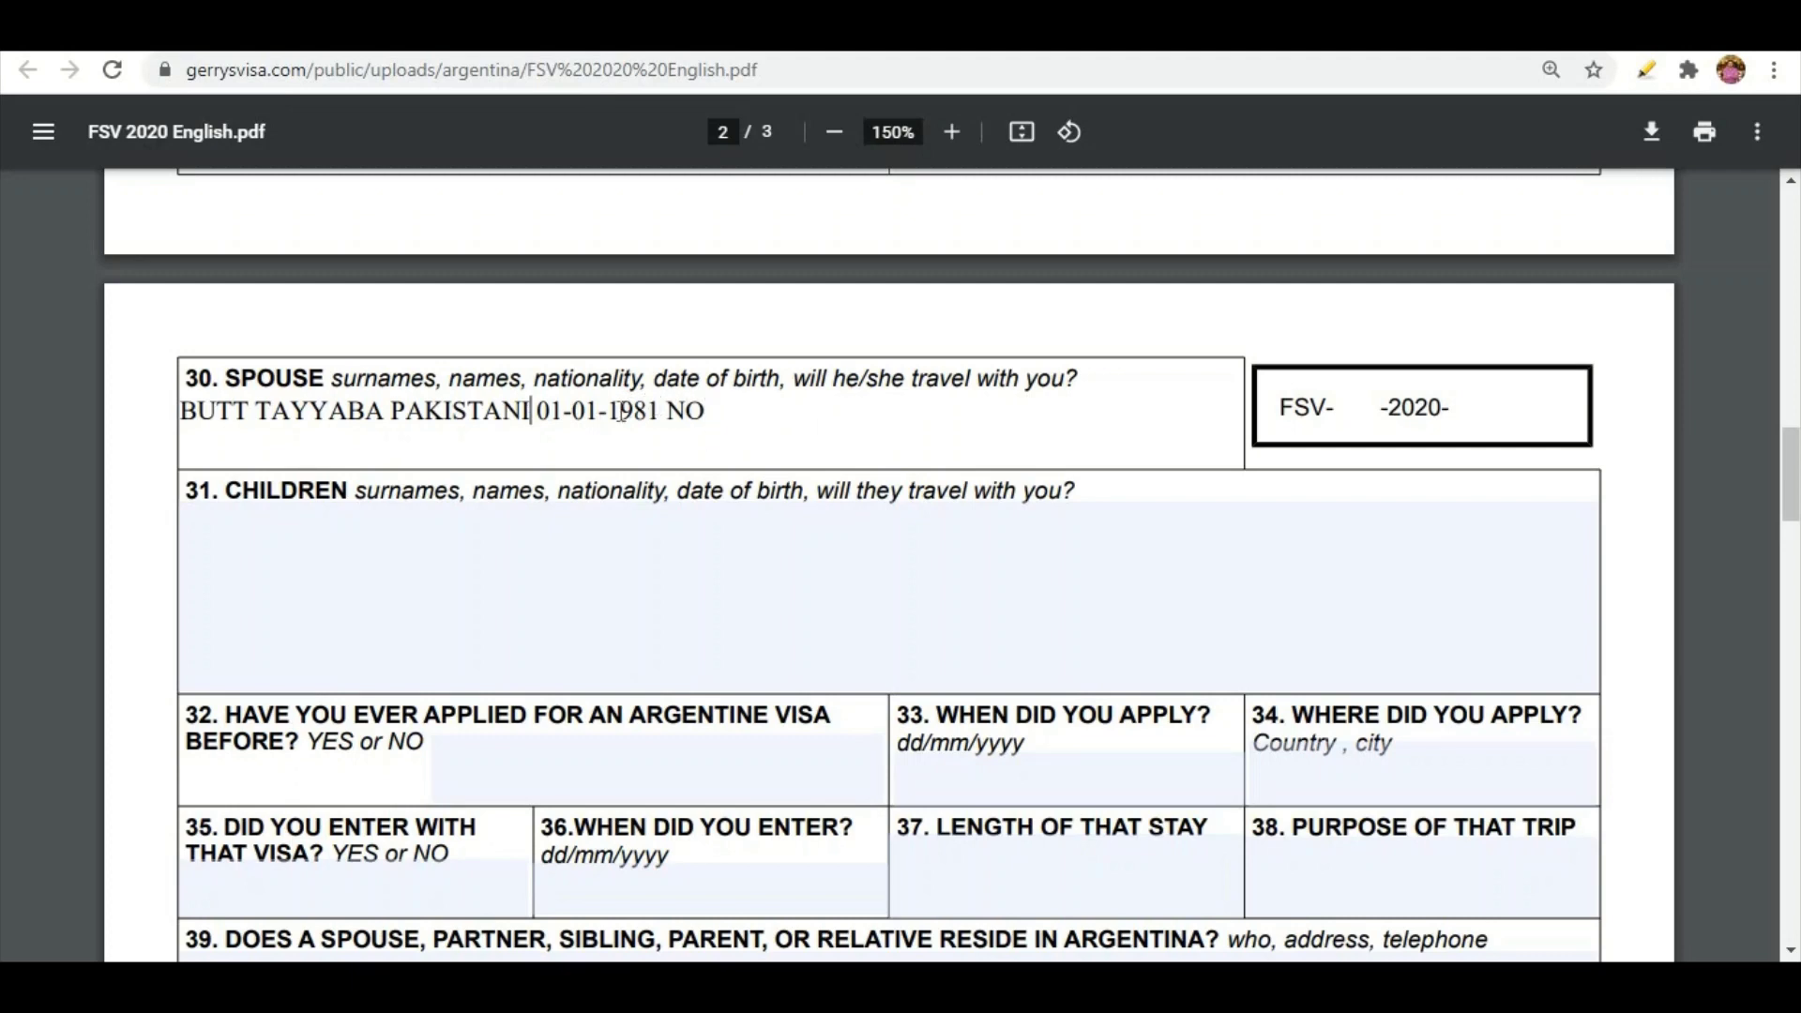
Revise the spouse details entry in field 30
click(711, 417)
drag(475, 379, 1144, 377)
click(810, 406)
Answer NO to question 32 on previous Argentine visas and question 39 on relatives
scroll(540, 461, down, 3)
click(540, 483)
text(NO)
key(Tab)
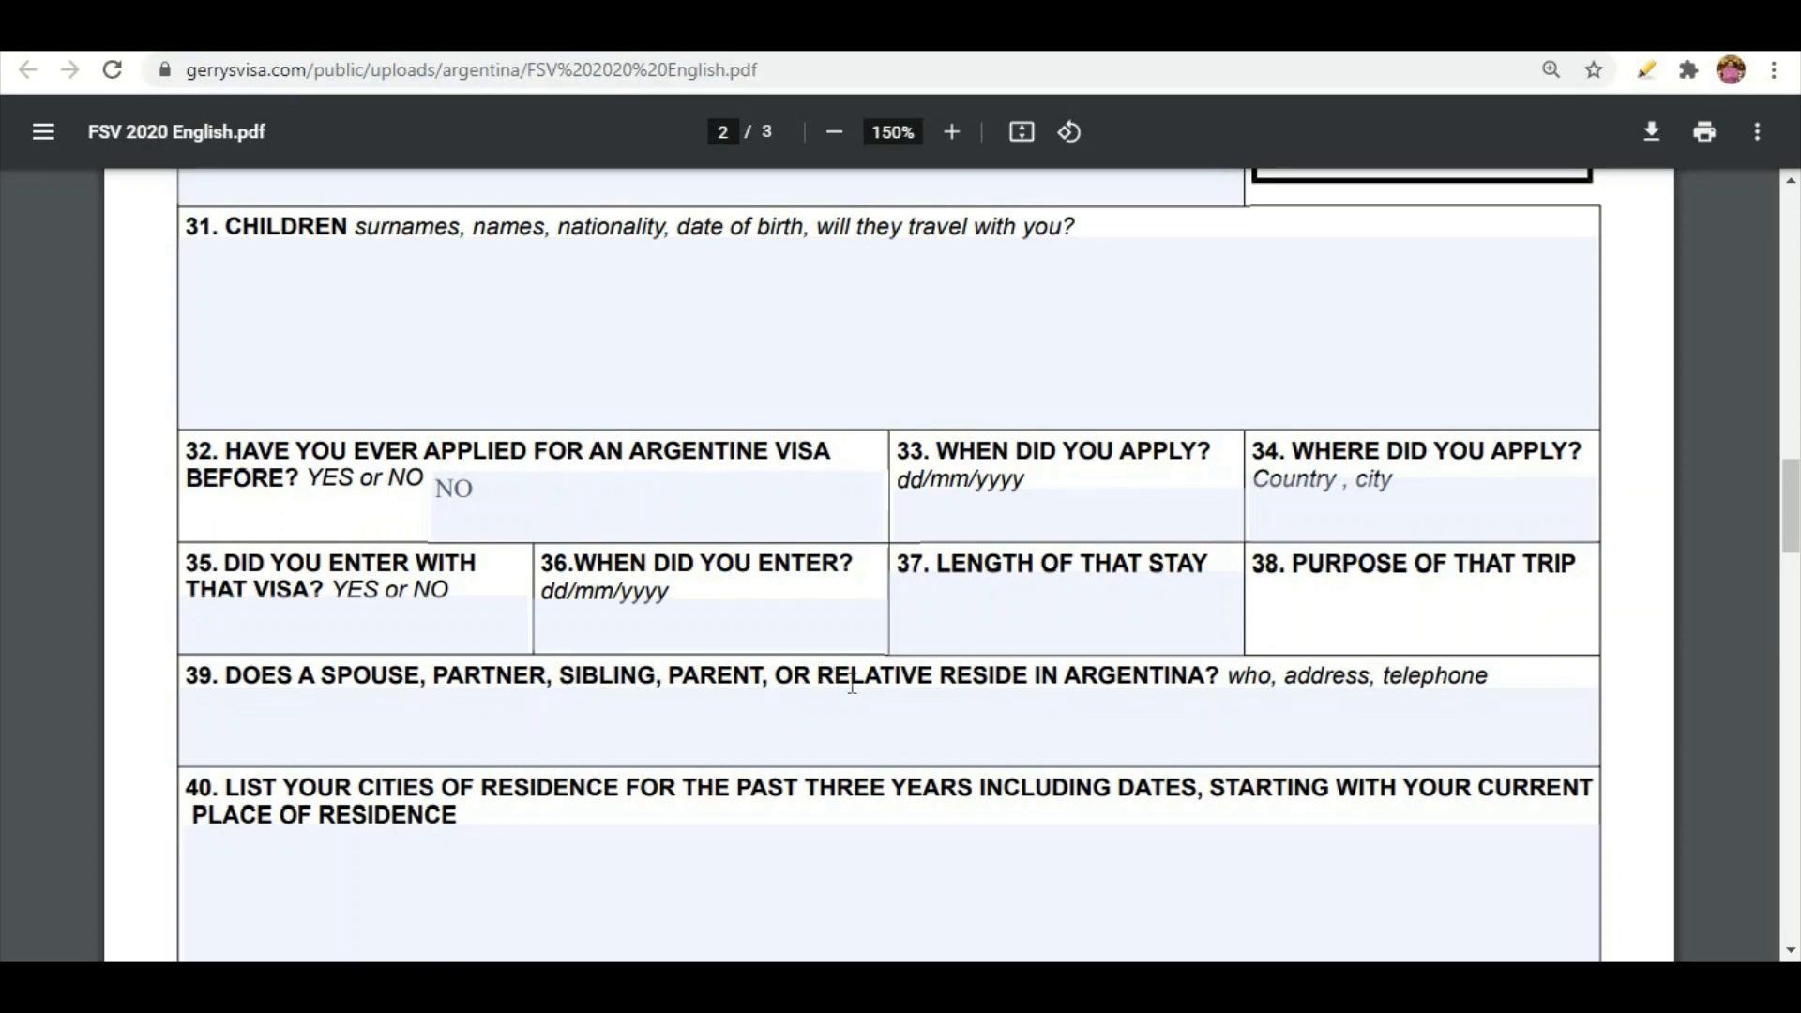
click(636, 750)
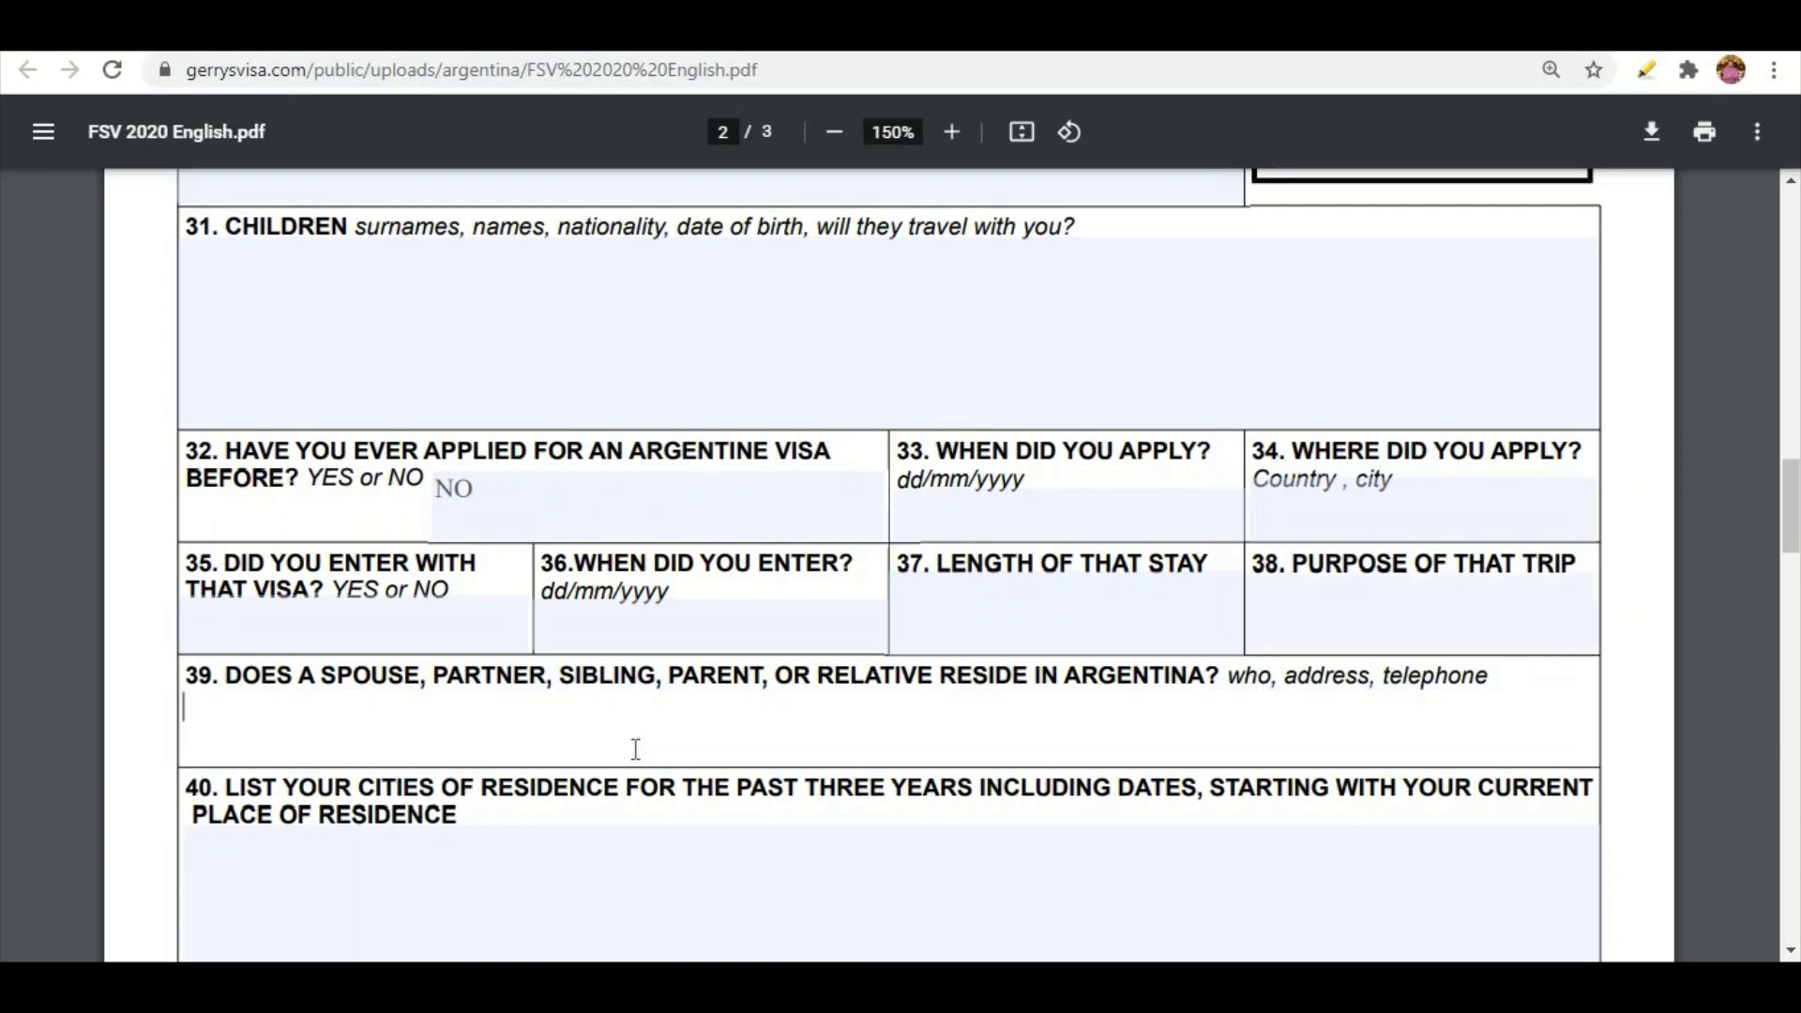
text(NO)
Enter SWEDEN 01-01-2018 TO 10-01-2018 in field 40 and NO for question 41
scroll(1787, 952, down, 5)
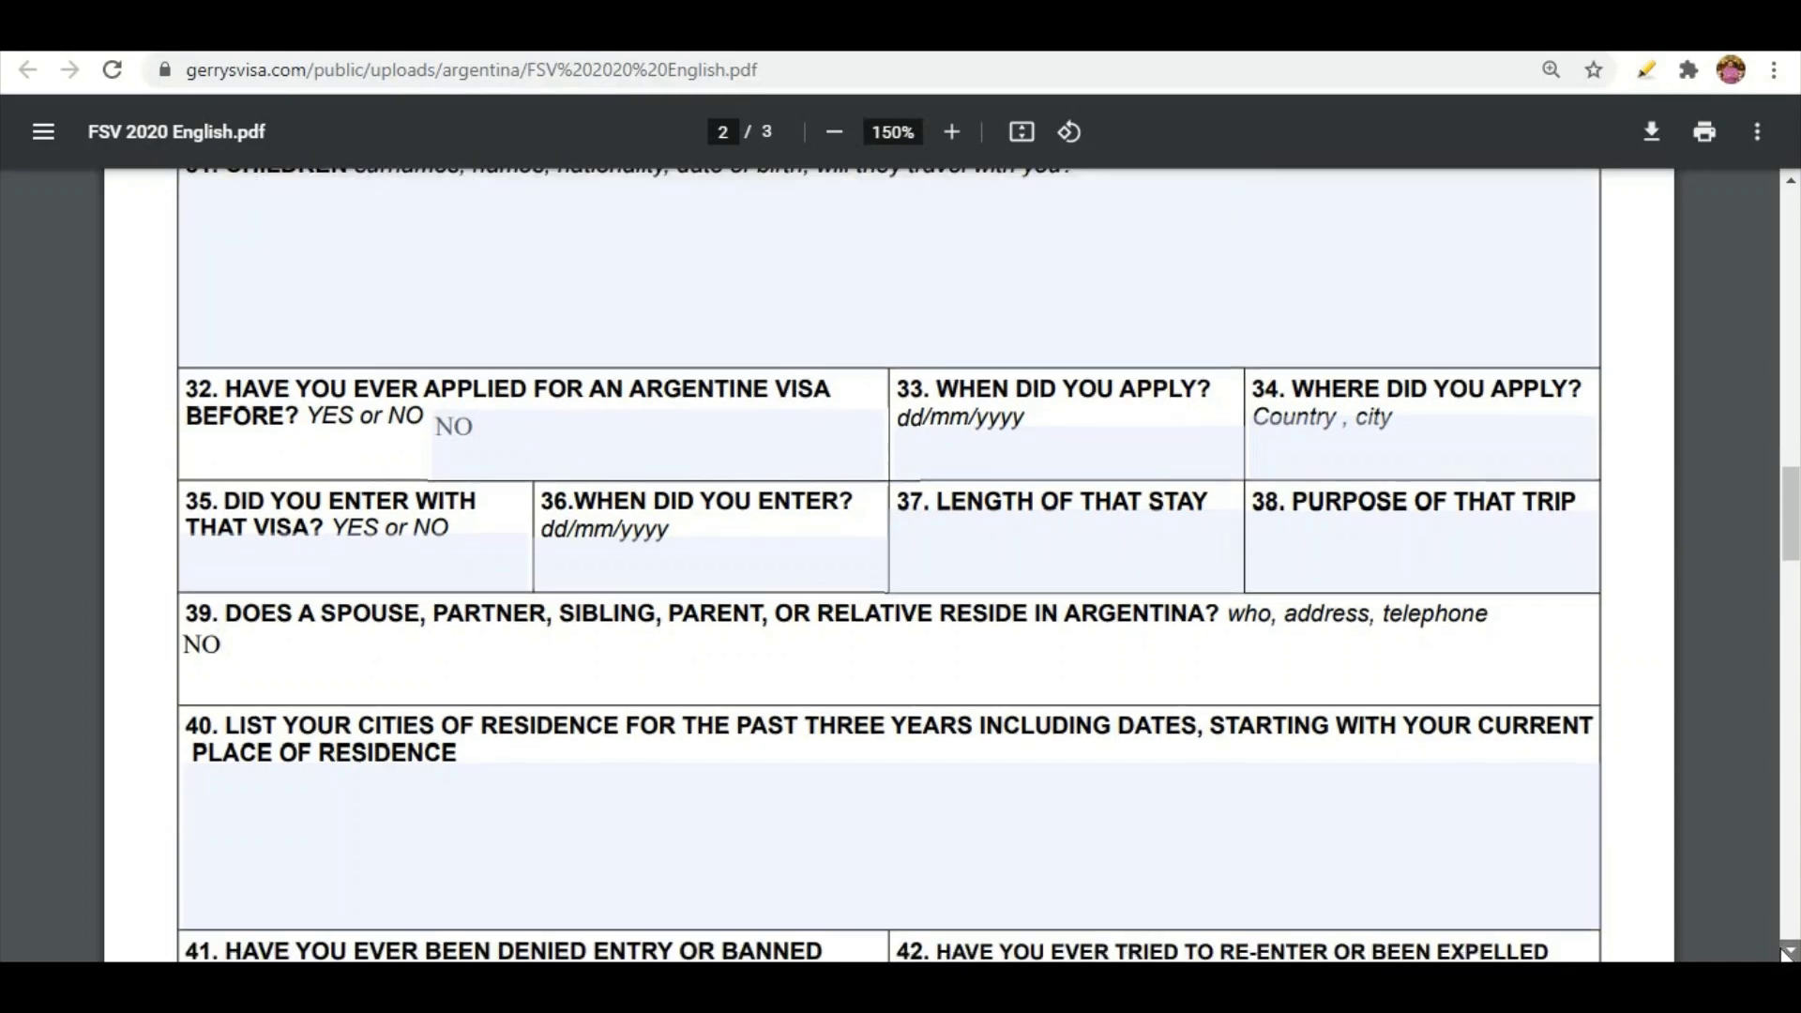
text(SWEDEN 01-01-2018 TO 10-01-2018)
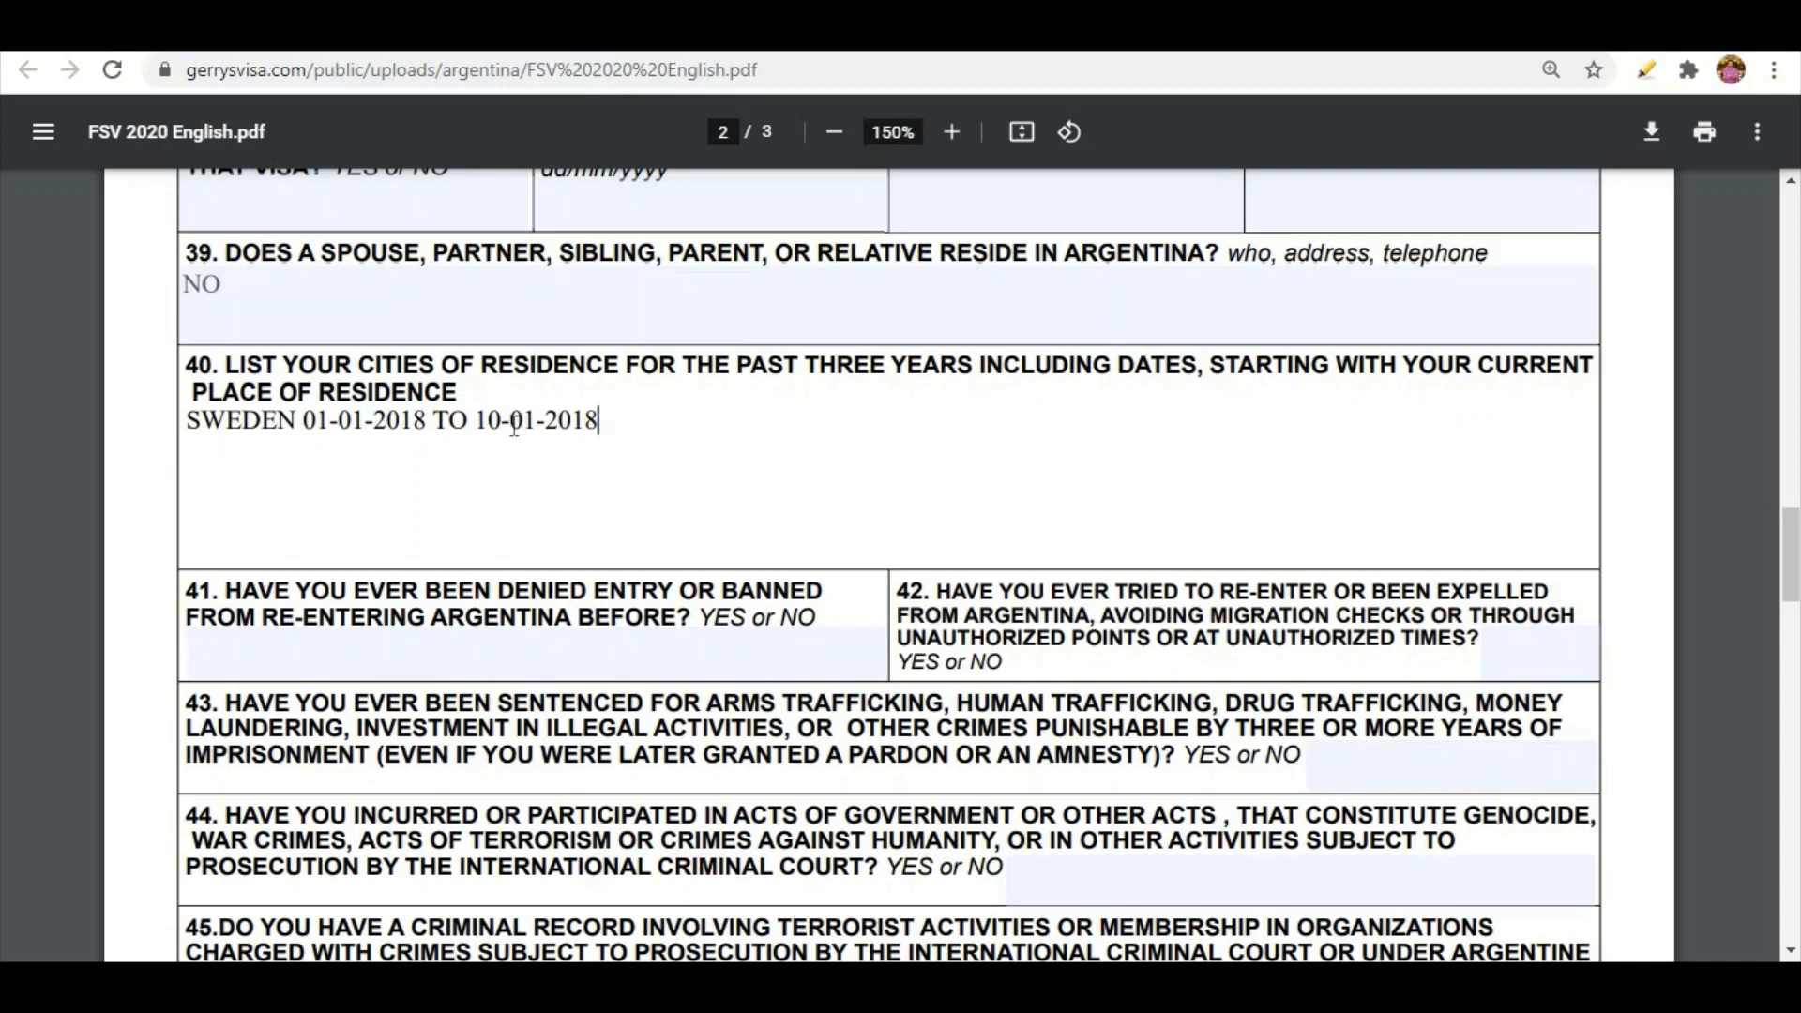
drag(514, 426, 201, 440)
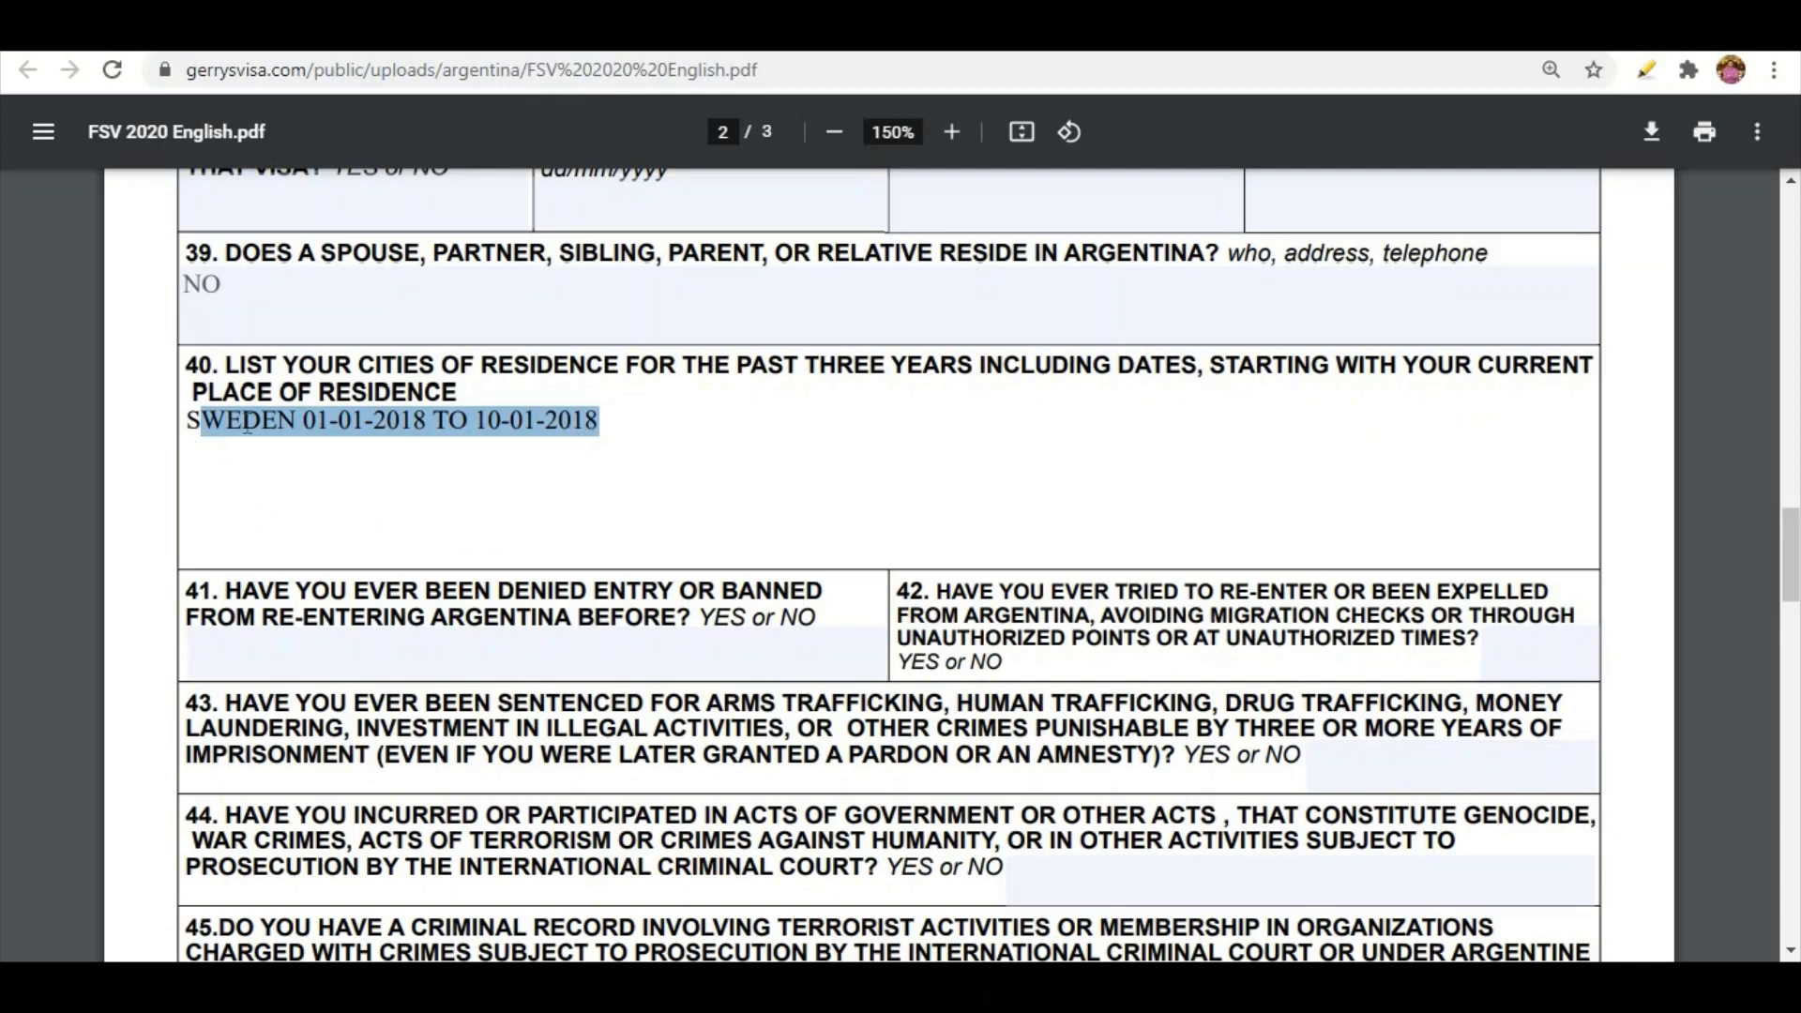
key(Tab)
text(NO)
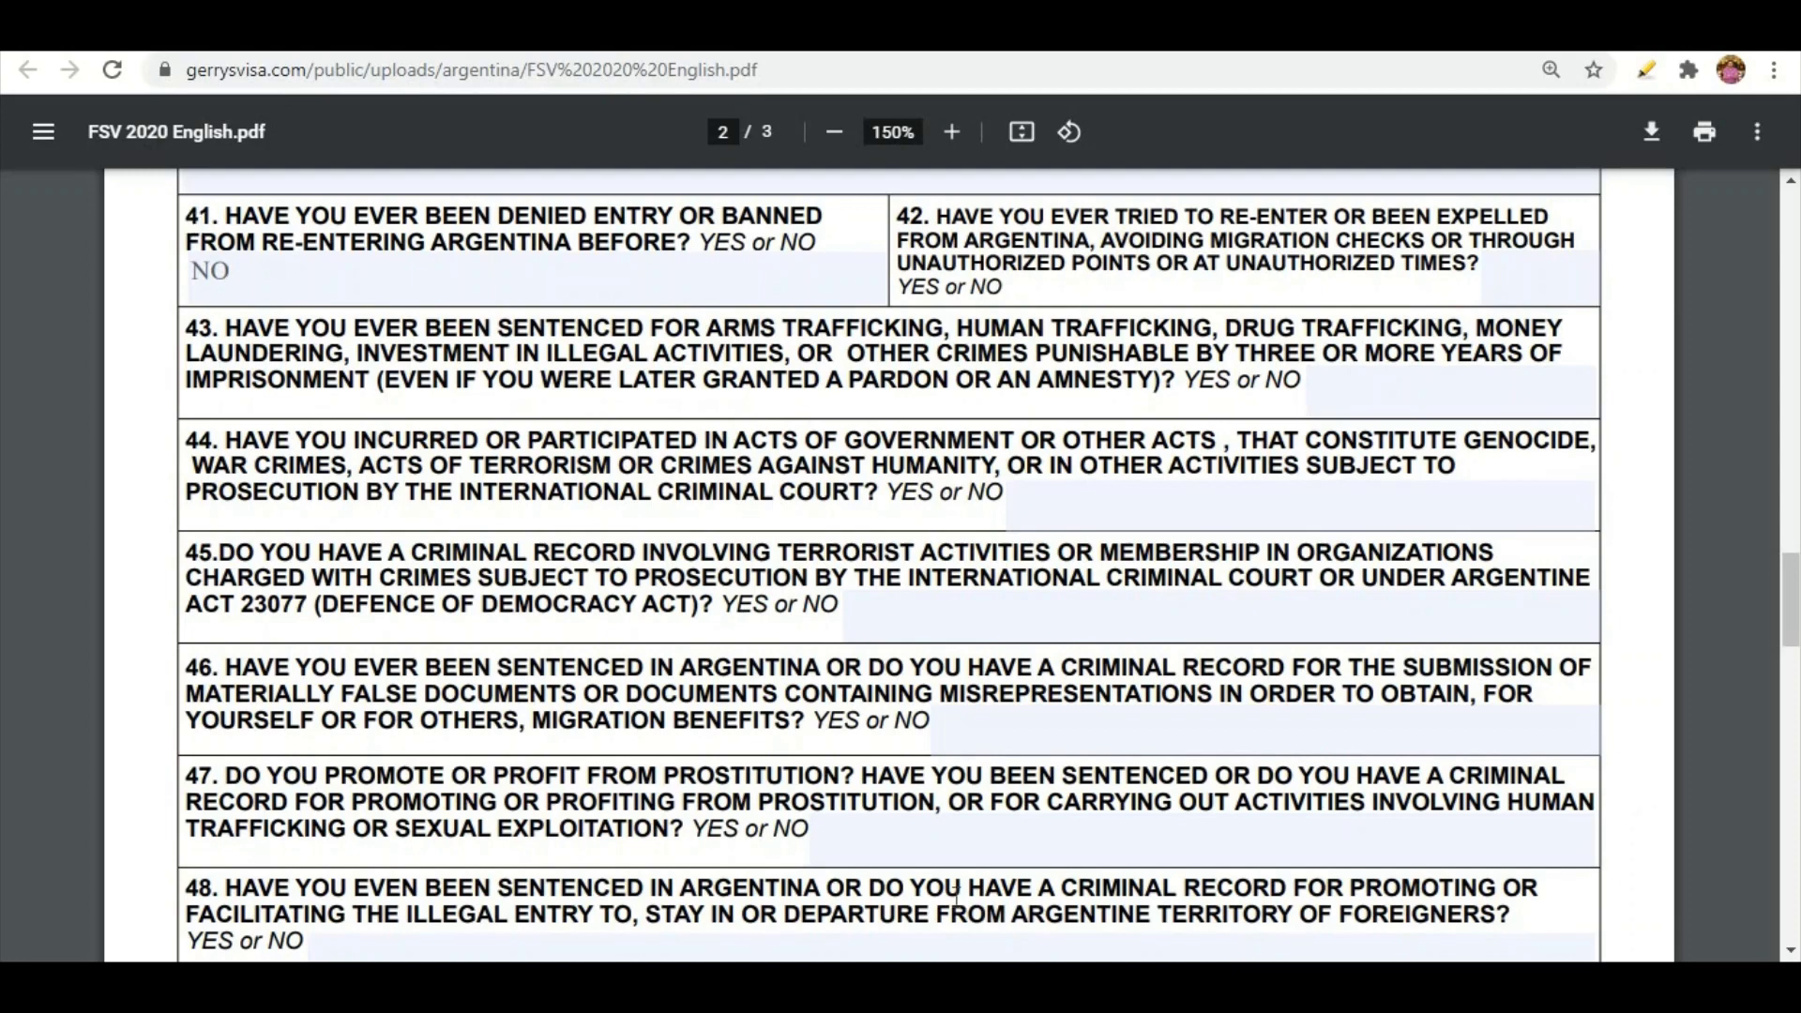
Select the 'LAHORE 22-08-2021' city-and-date entry in field 50, then continue to page 3
scroll(1792, 950, down, 3)
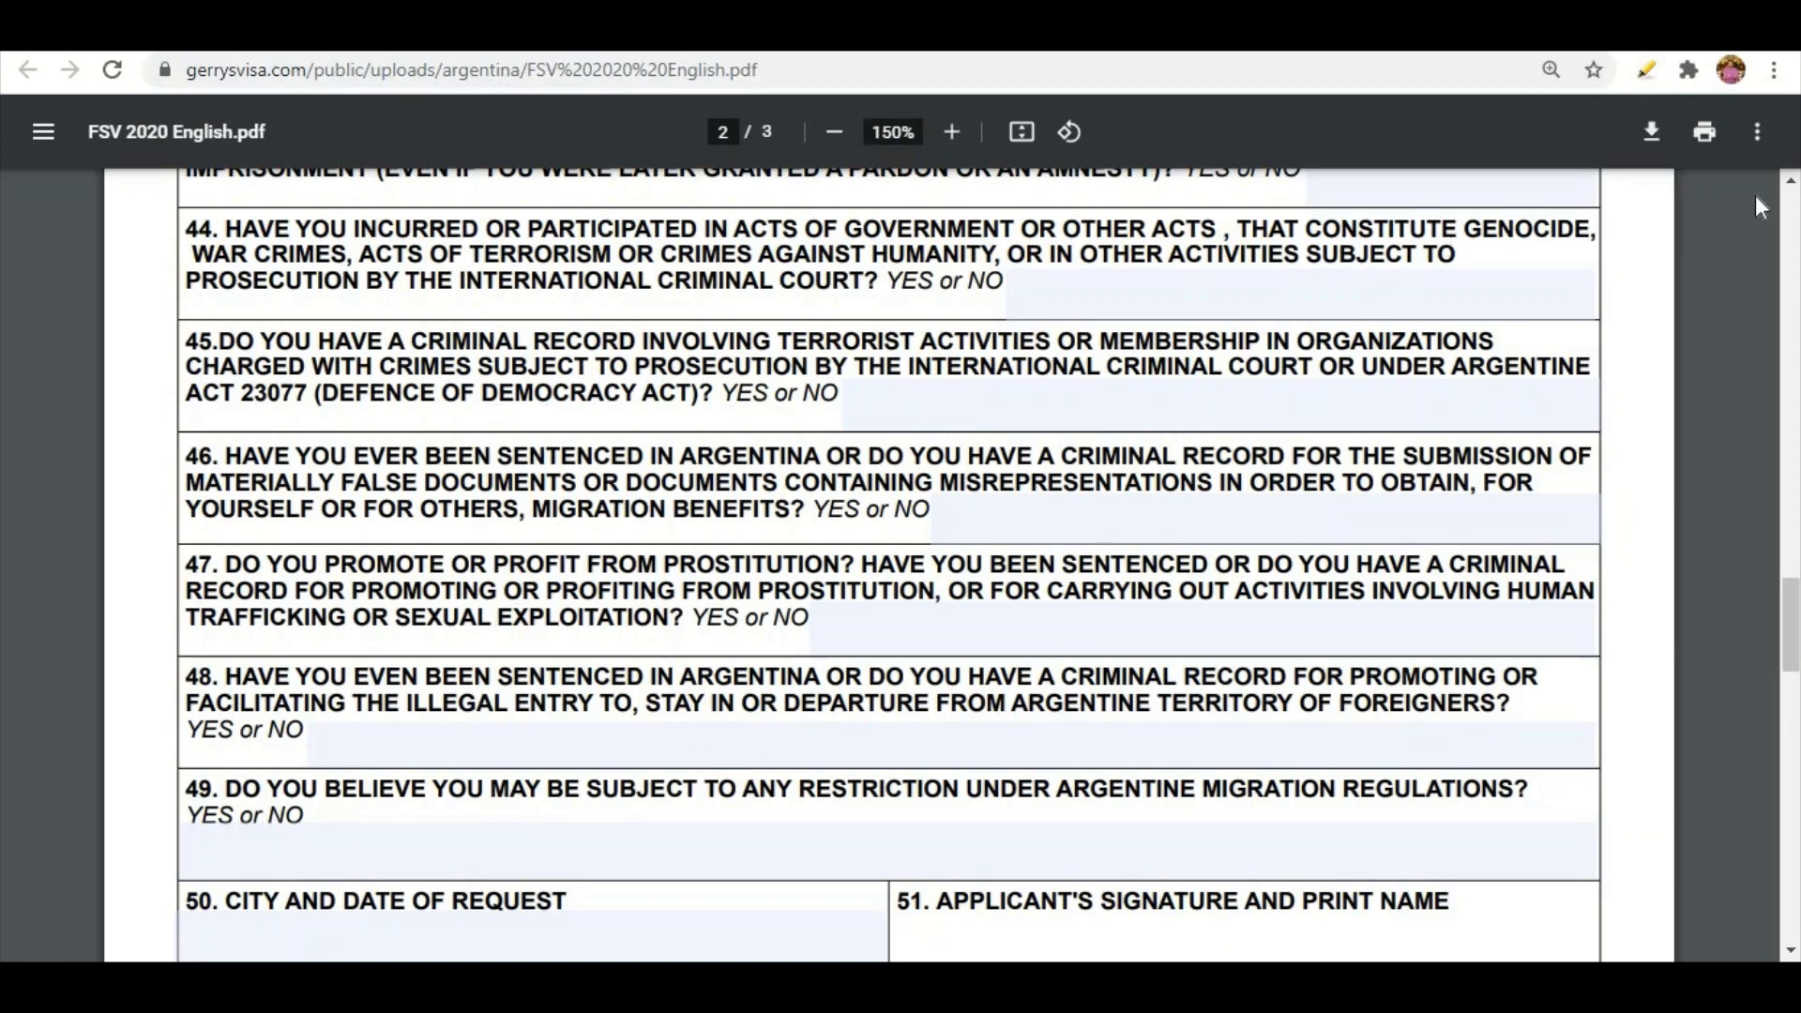
scroll(1785, 190, up, 3)
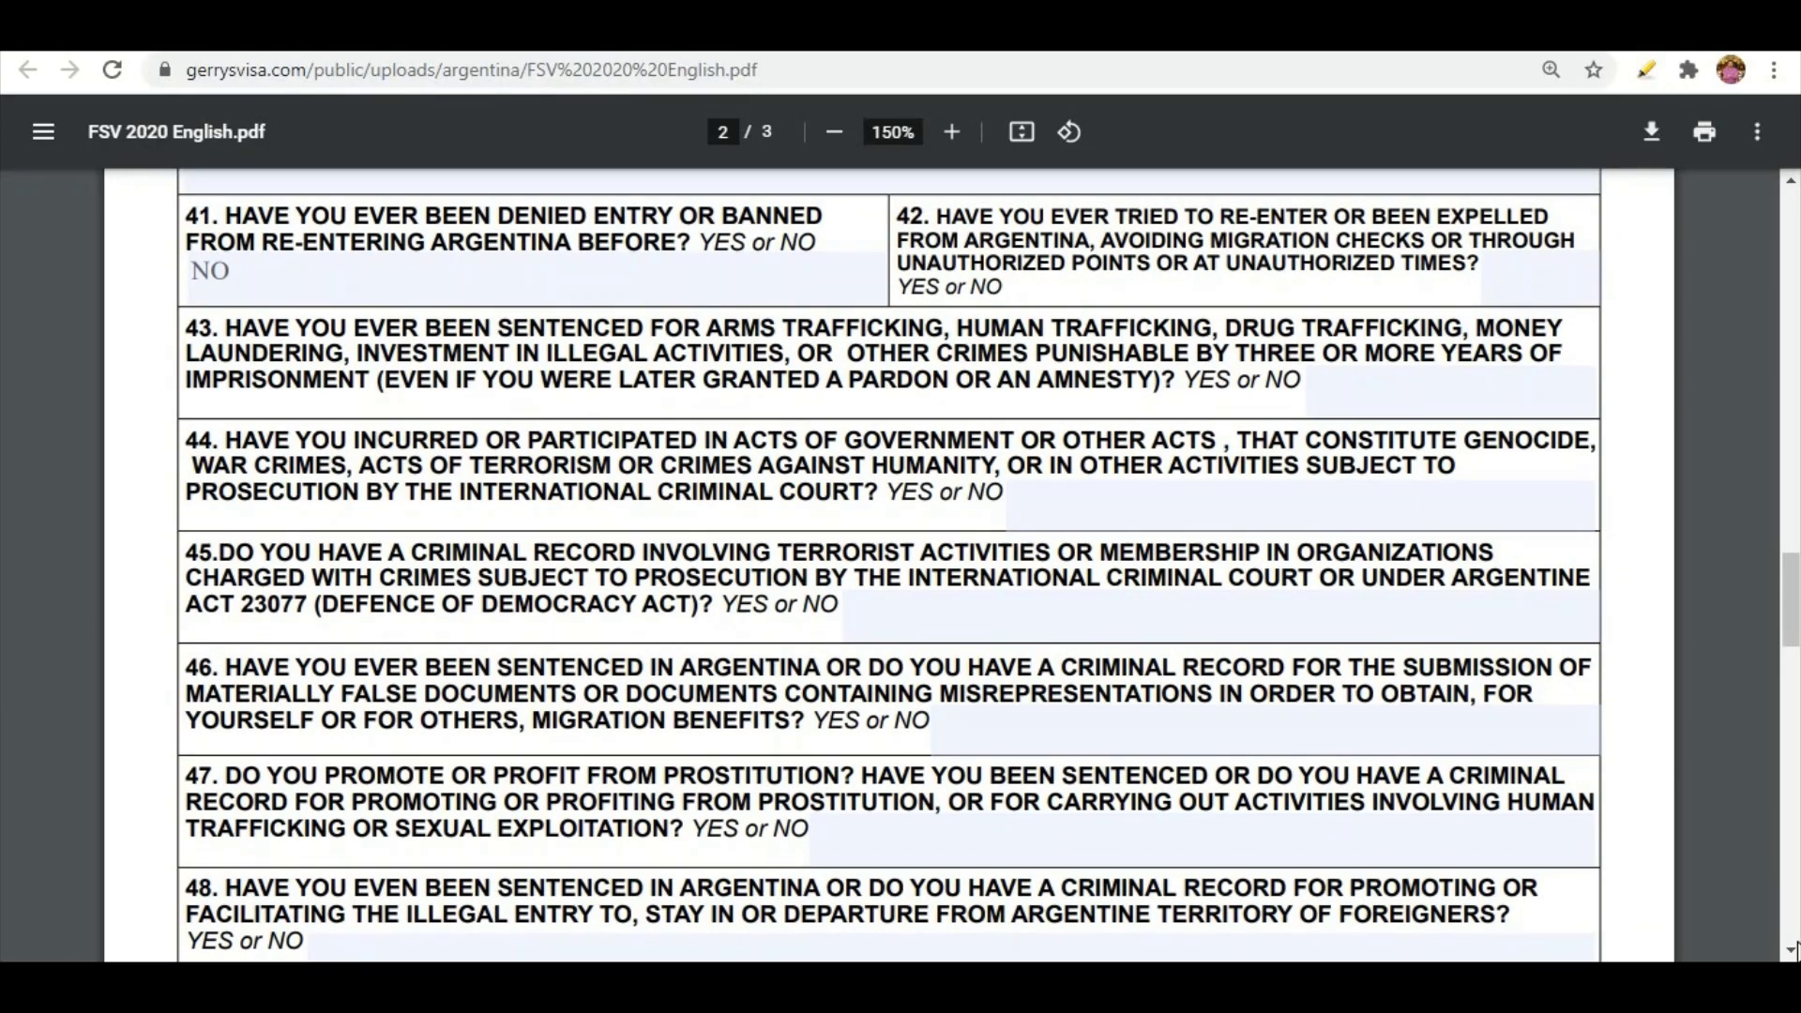
scroll(1792, 952, down, 3)
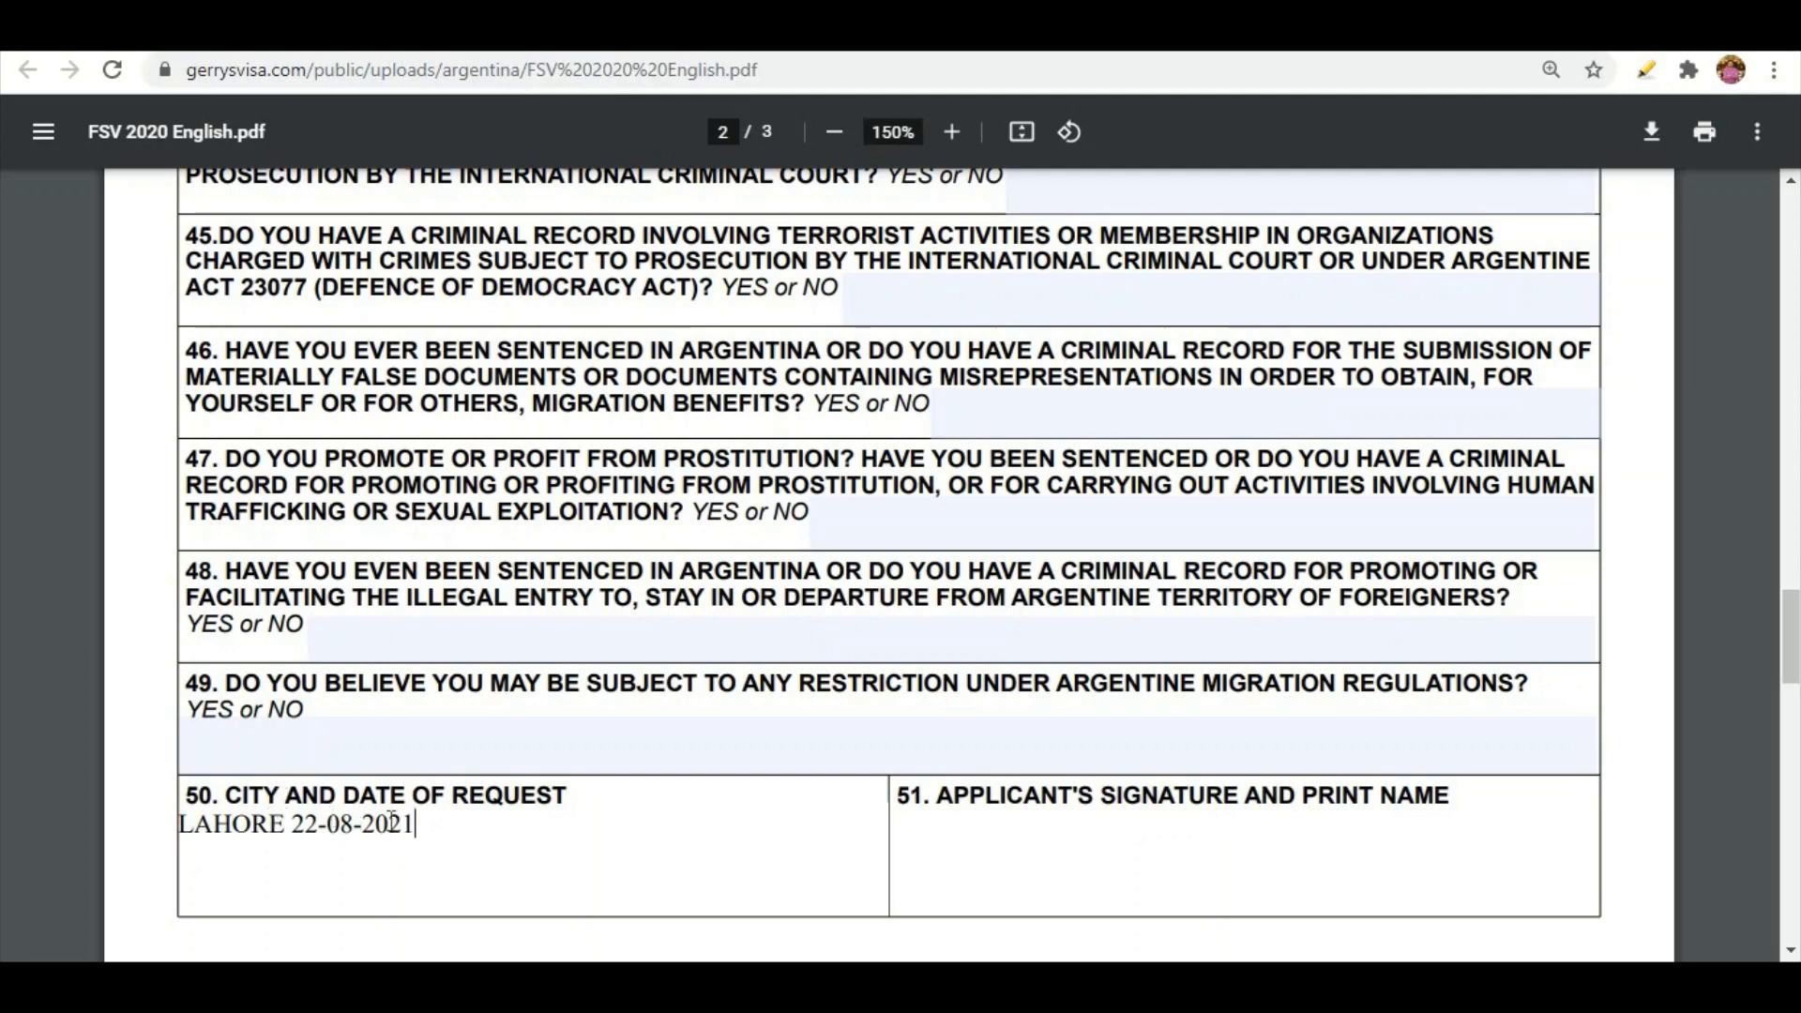
drag(419, 828, 171, 849)
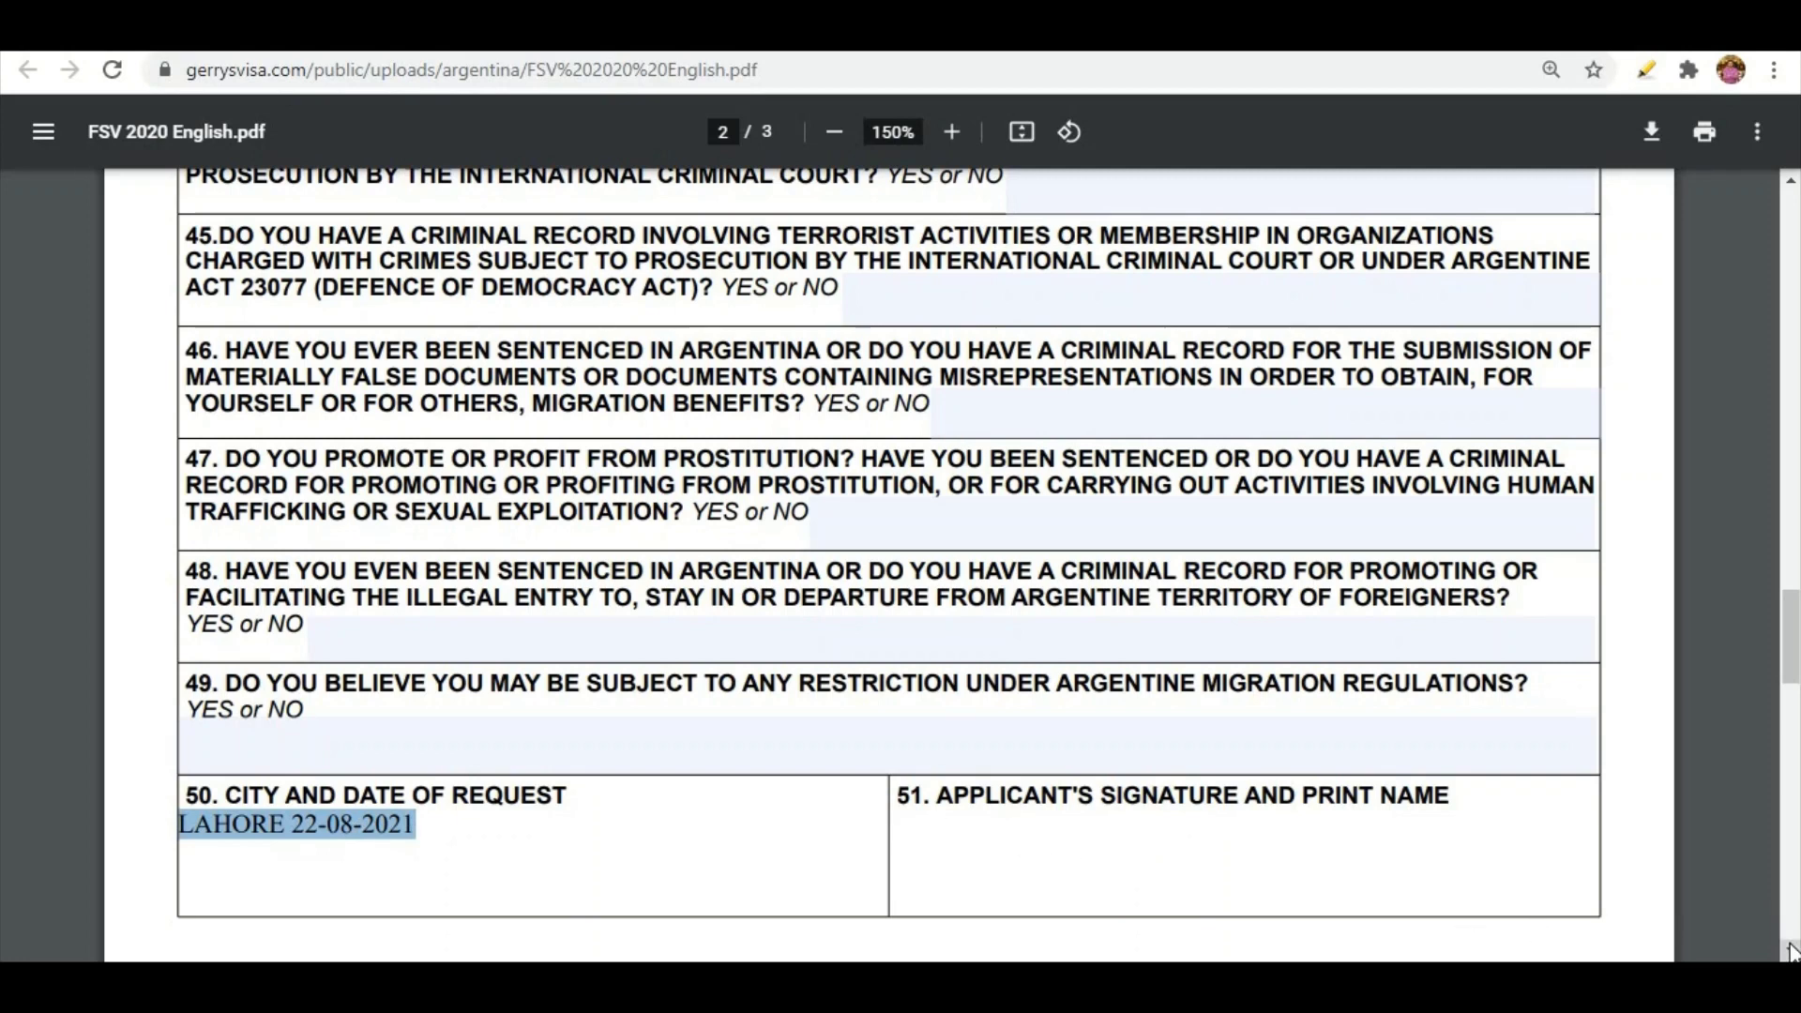
scroll(1792, 952, down, 15)
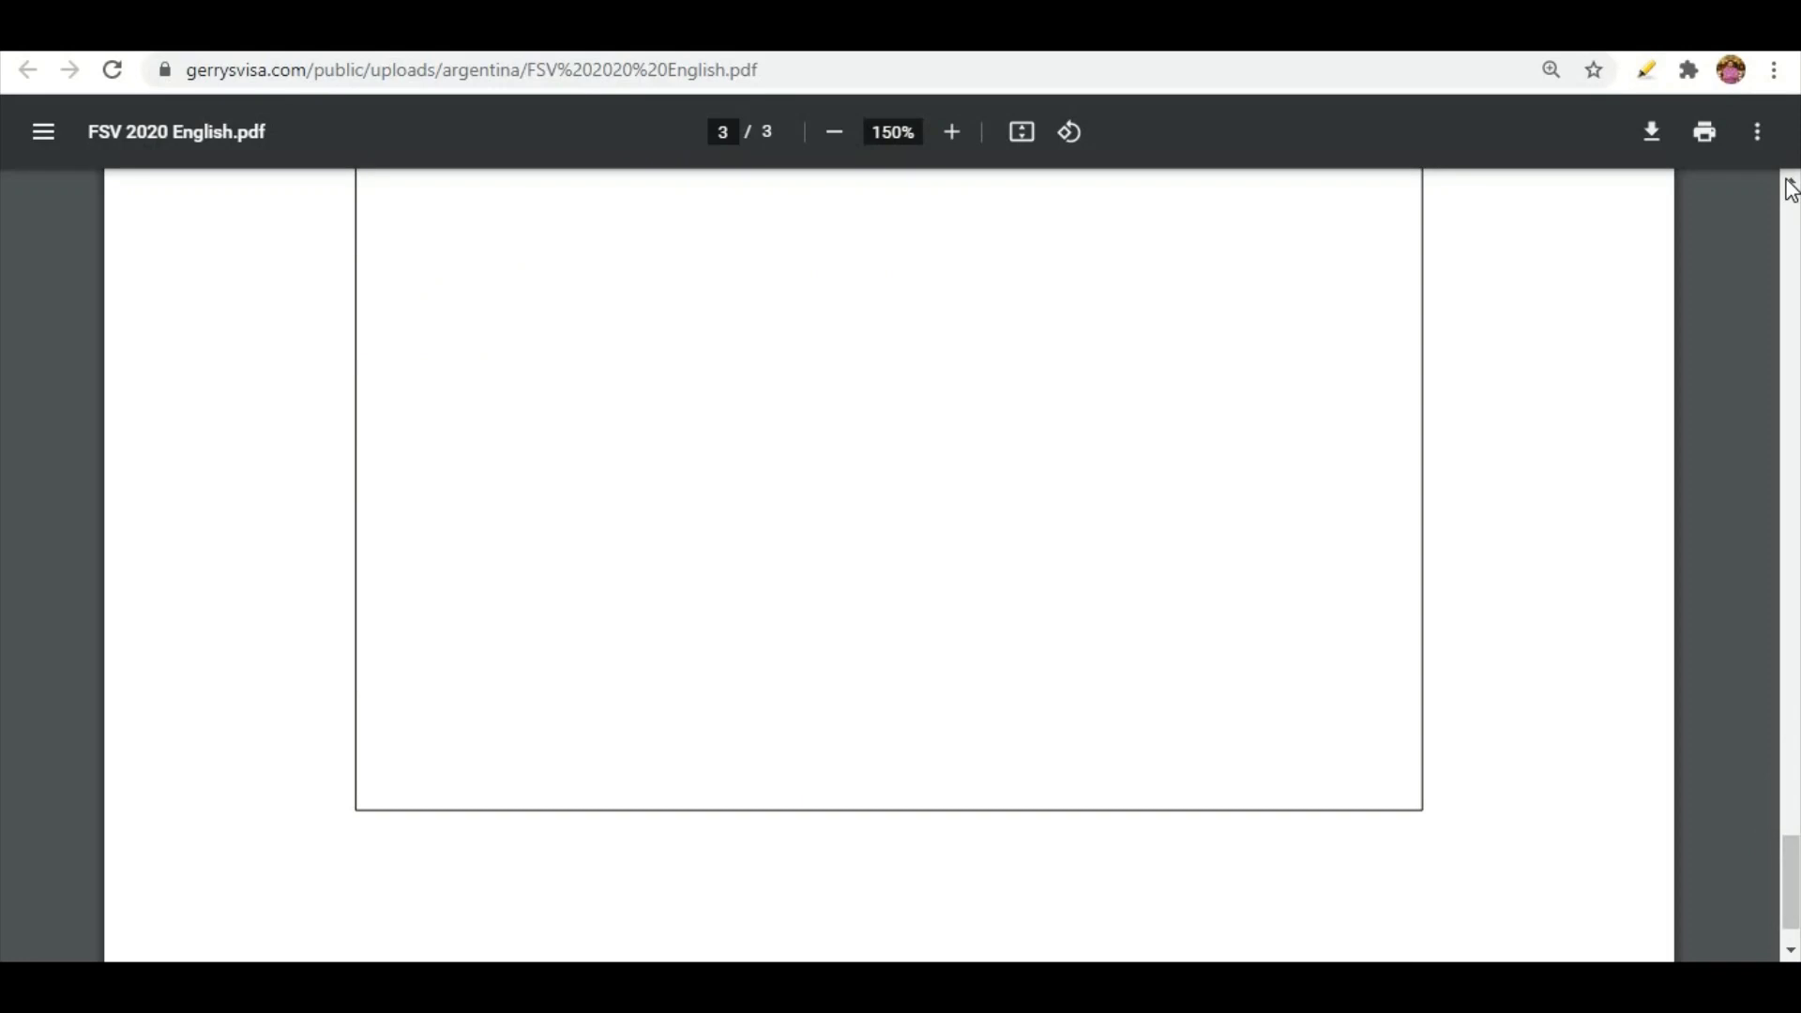
Scroll back up from page 3 through the filled Argentine visa form
scroll(1792, 189, up, 4)
scroll(1791, 189, up, 8)
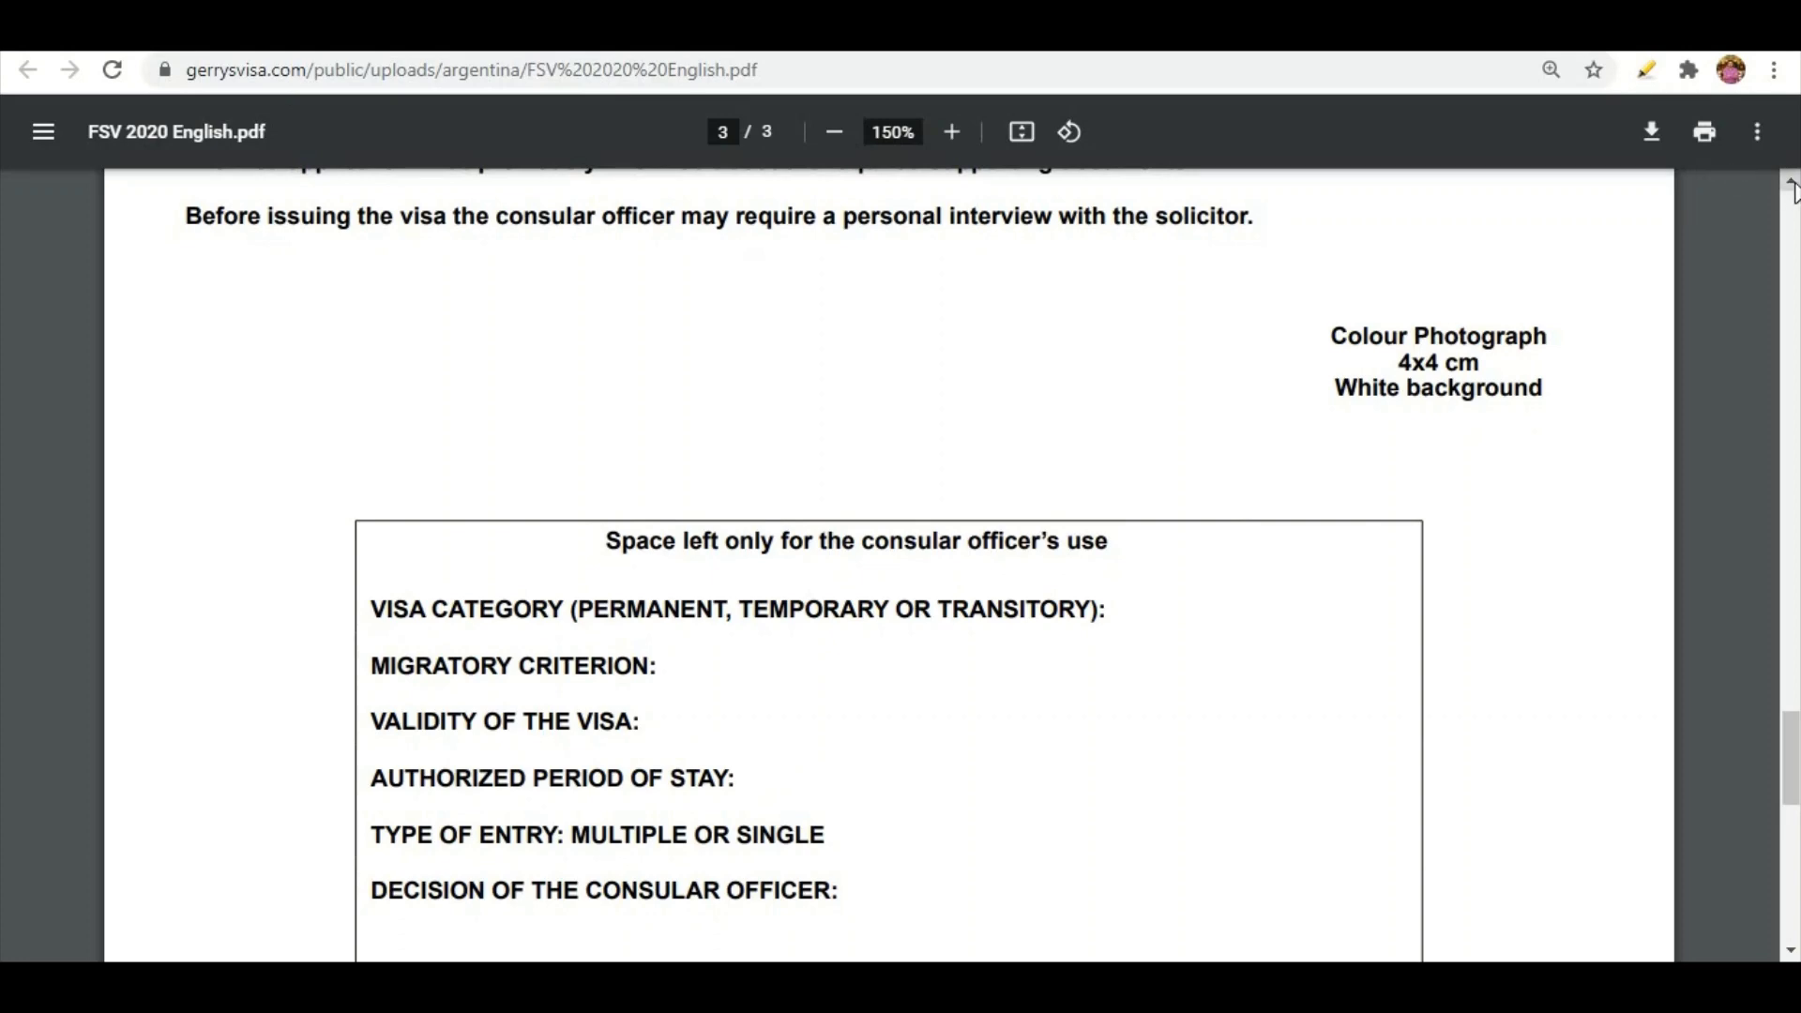
scroll(1792, 189, up, 5)
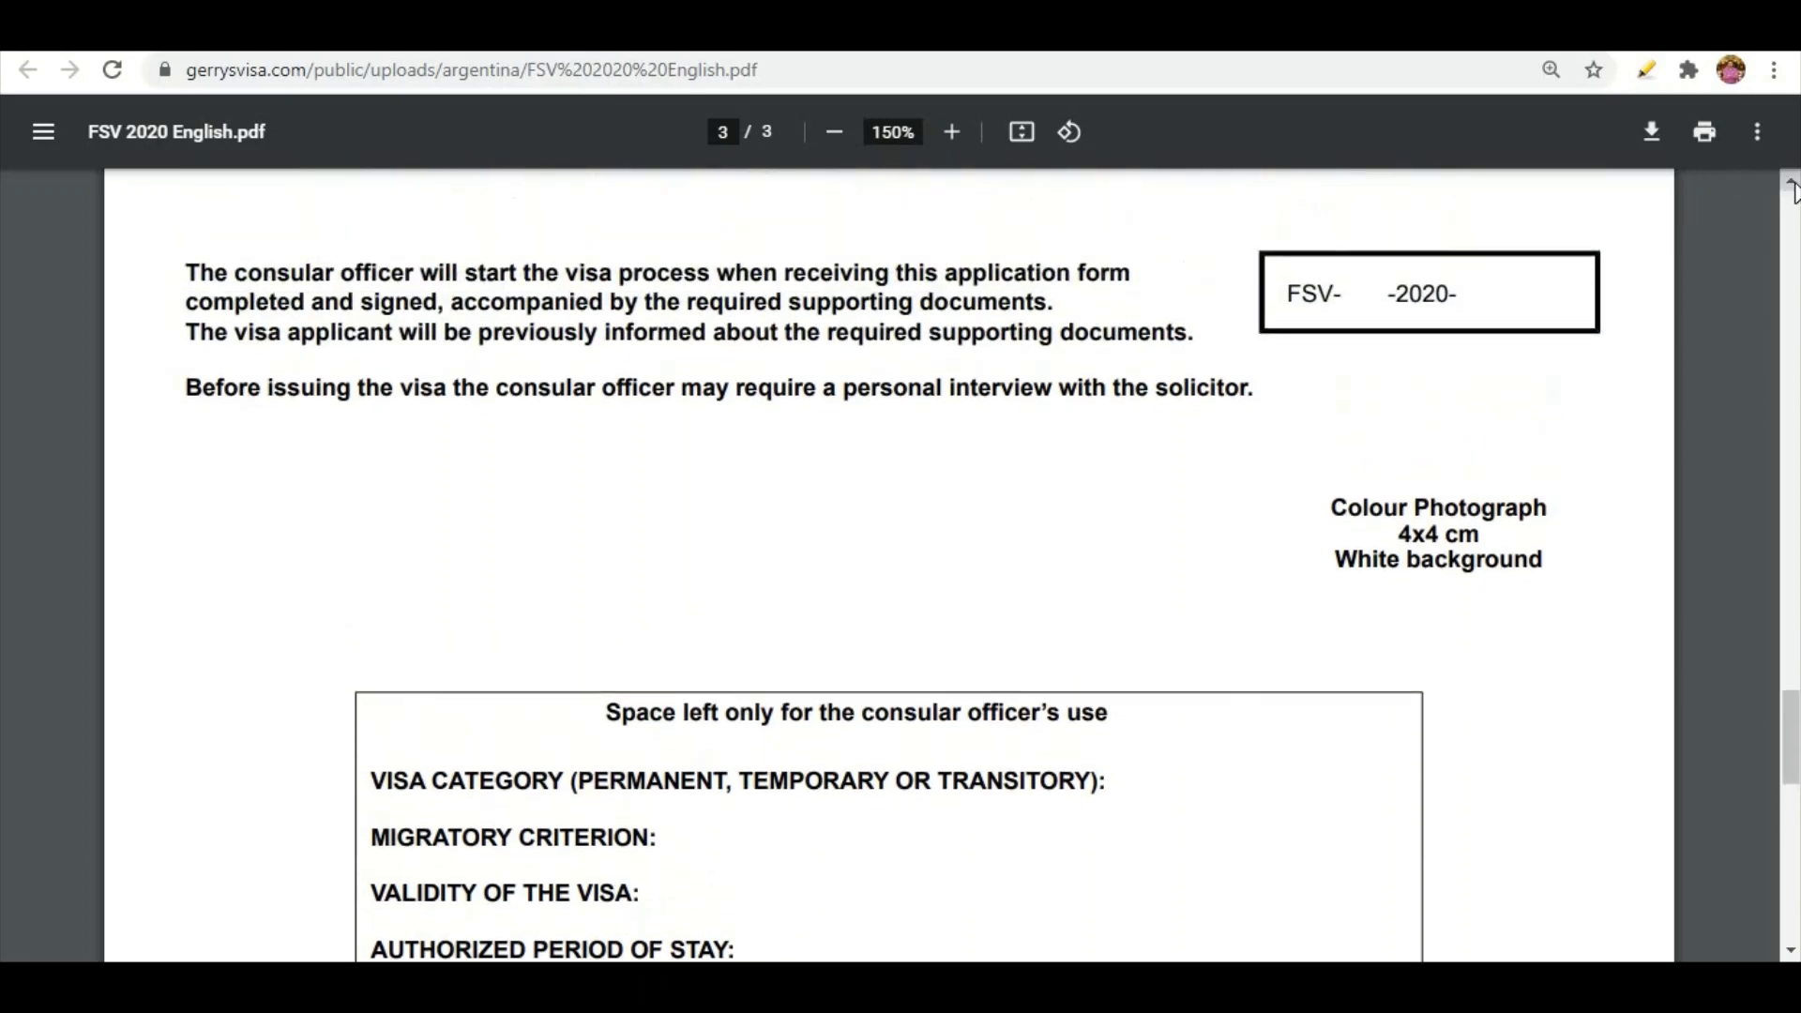
scroll(1791, 189, up, 5)
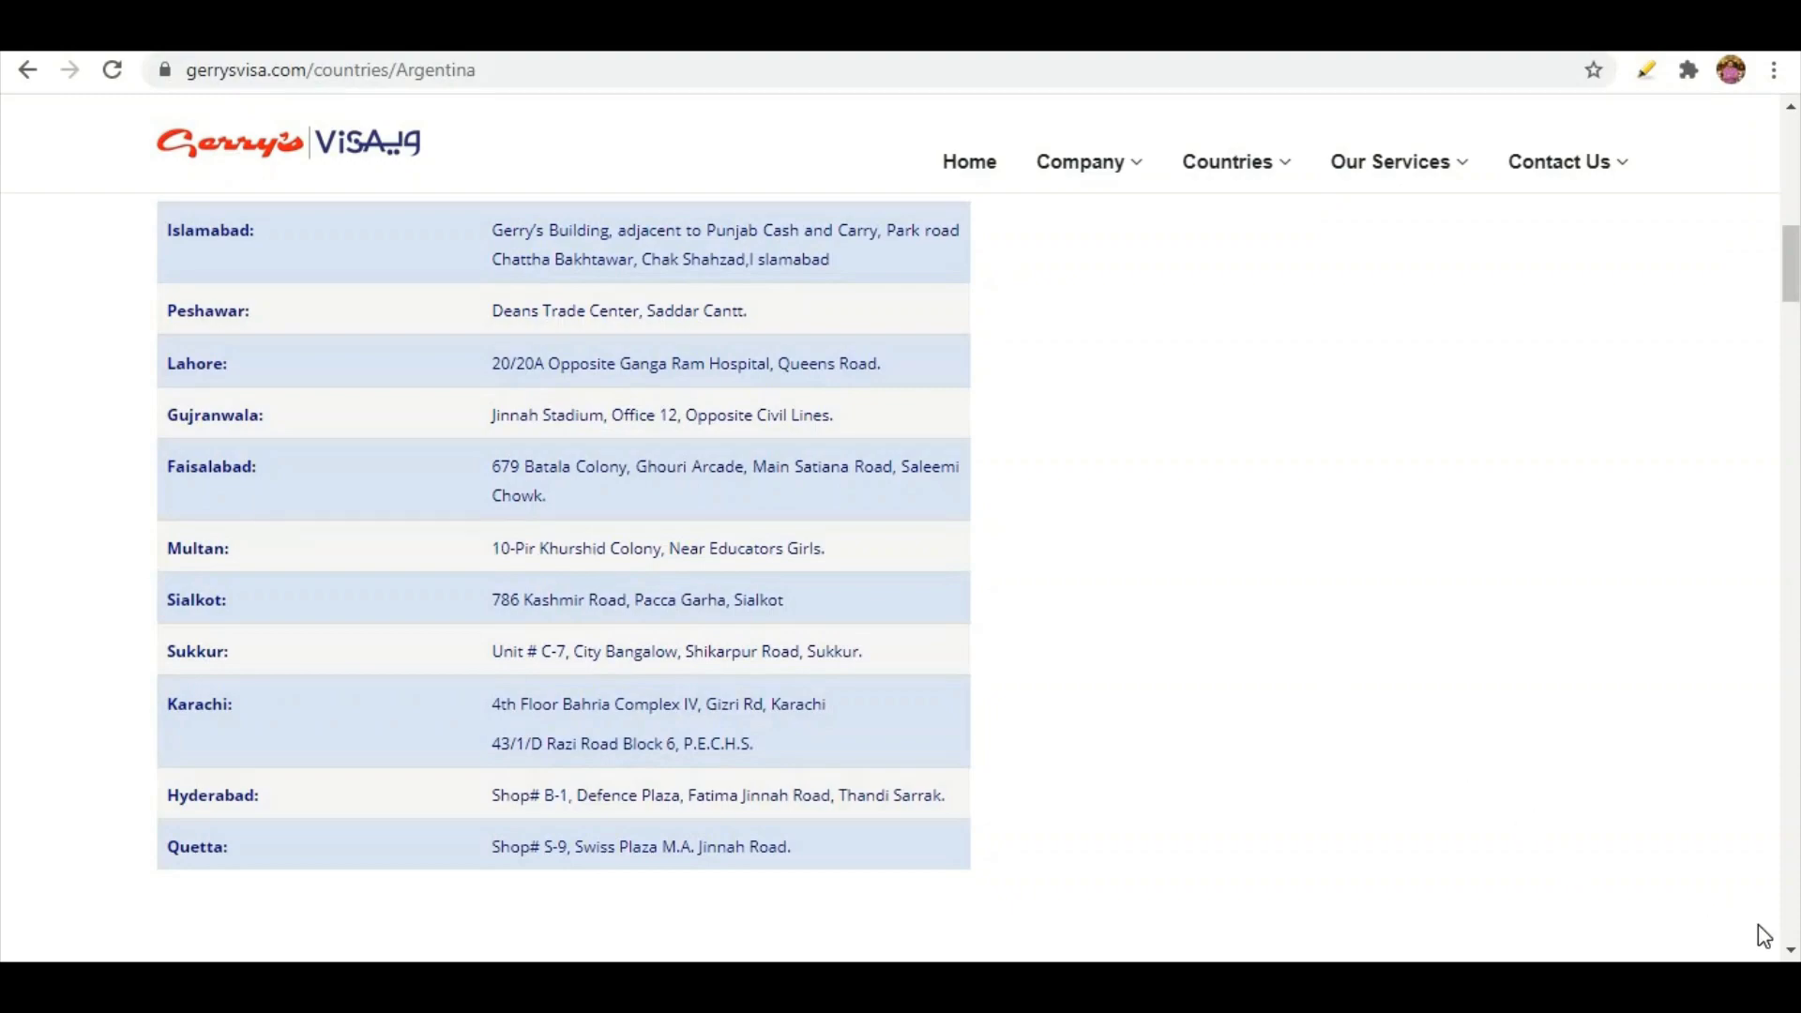
Scroll past the office address table to application Steps 3–6 and the Visa Application Fees heading
scroll(1790, 951, down, 15)
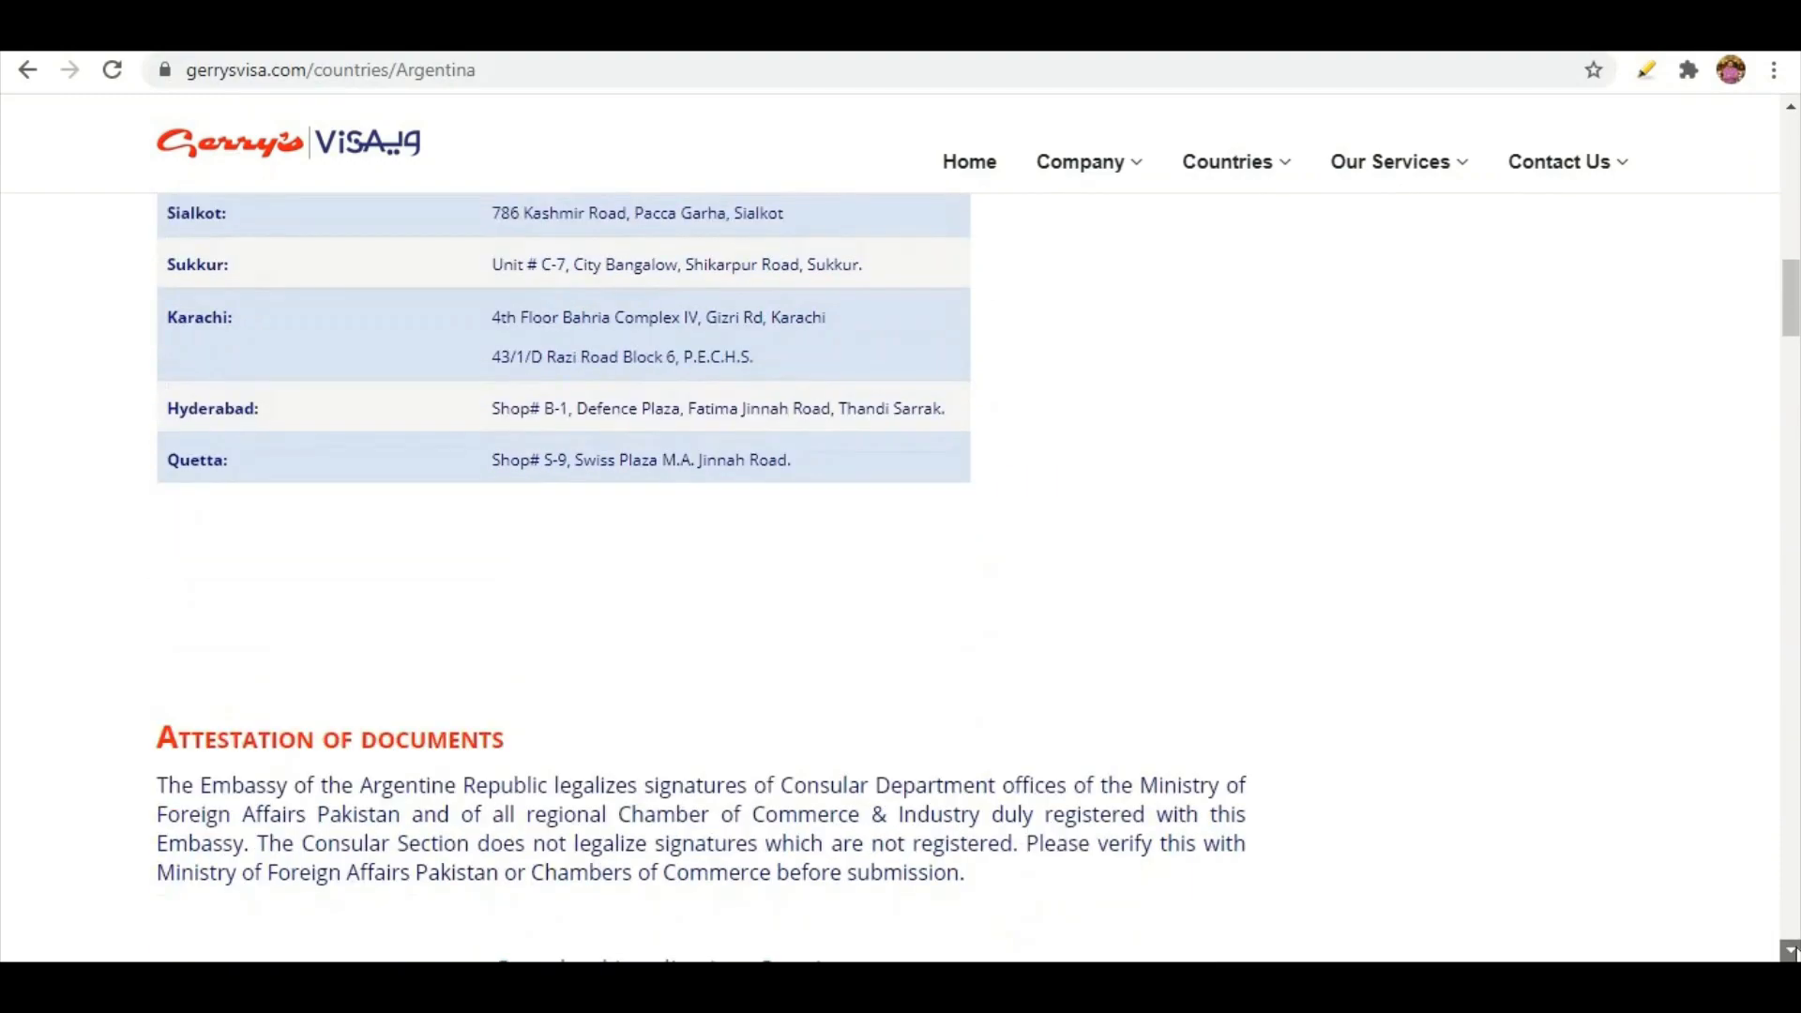
scroll(1790, 951, down, 1)
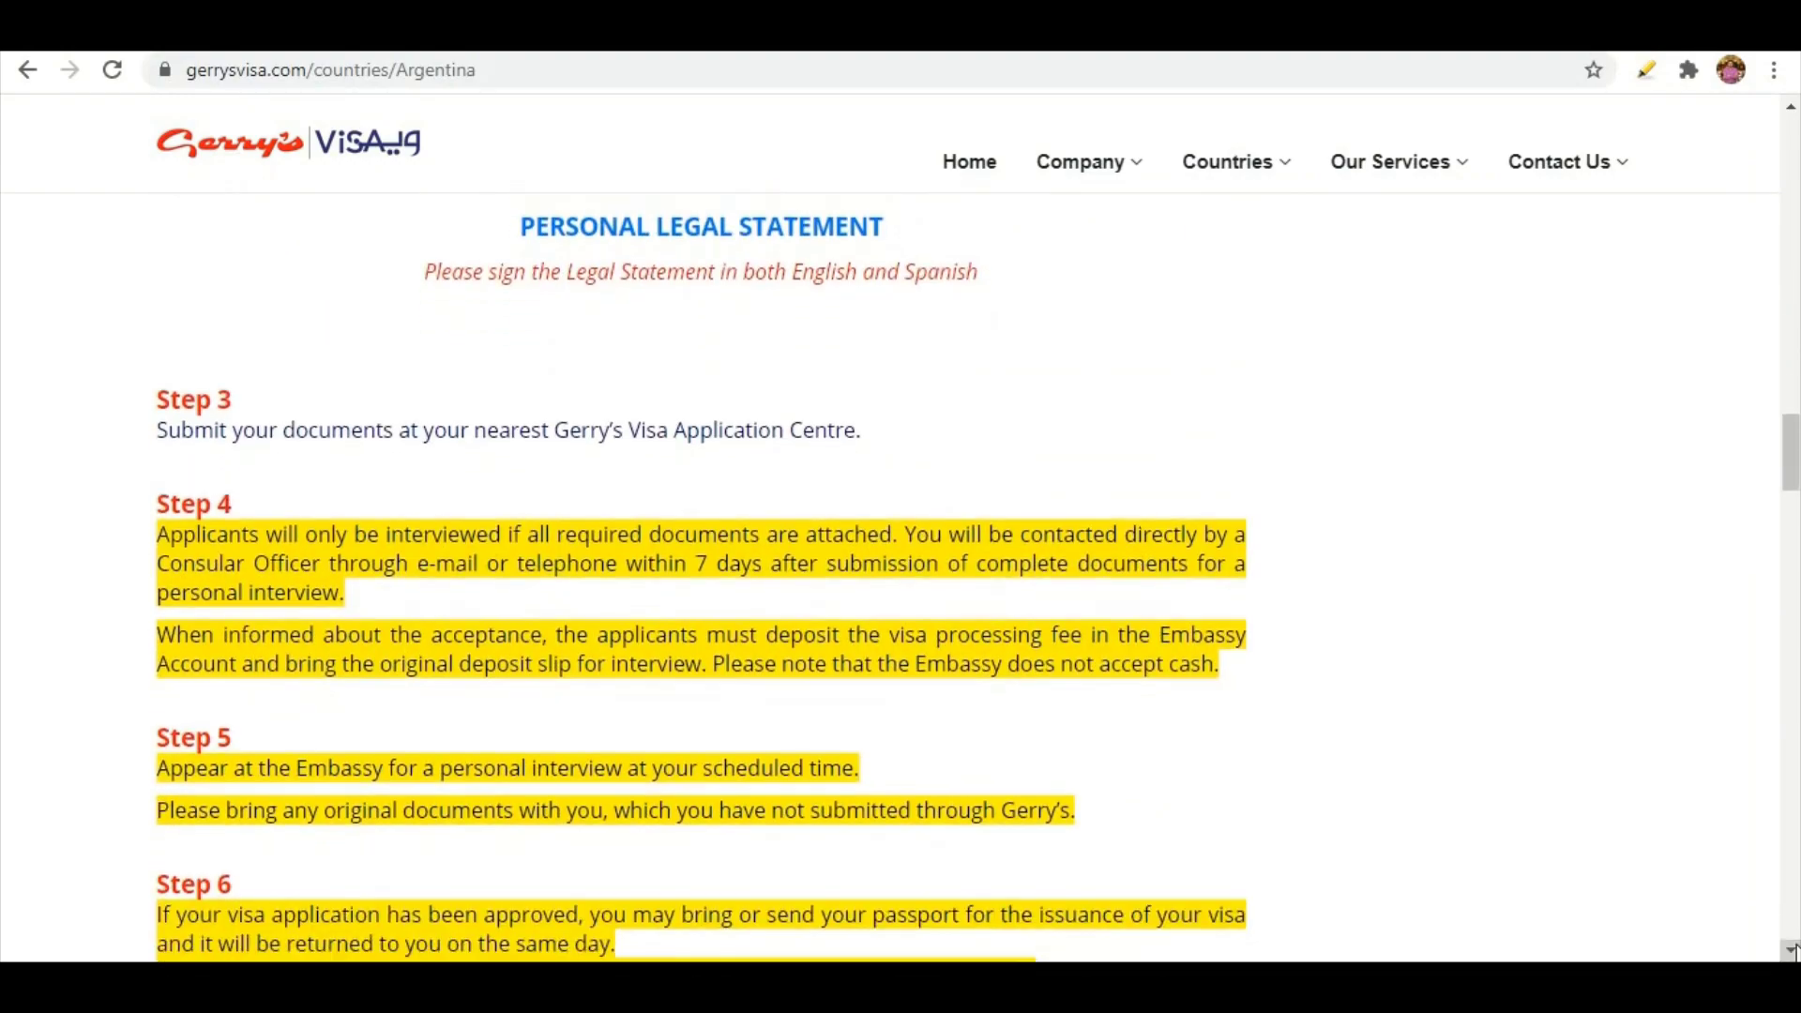
mouse_move(252, 557)
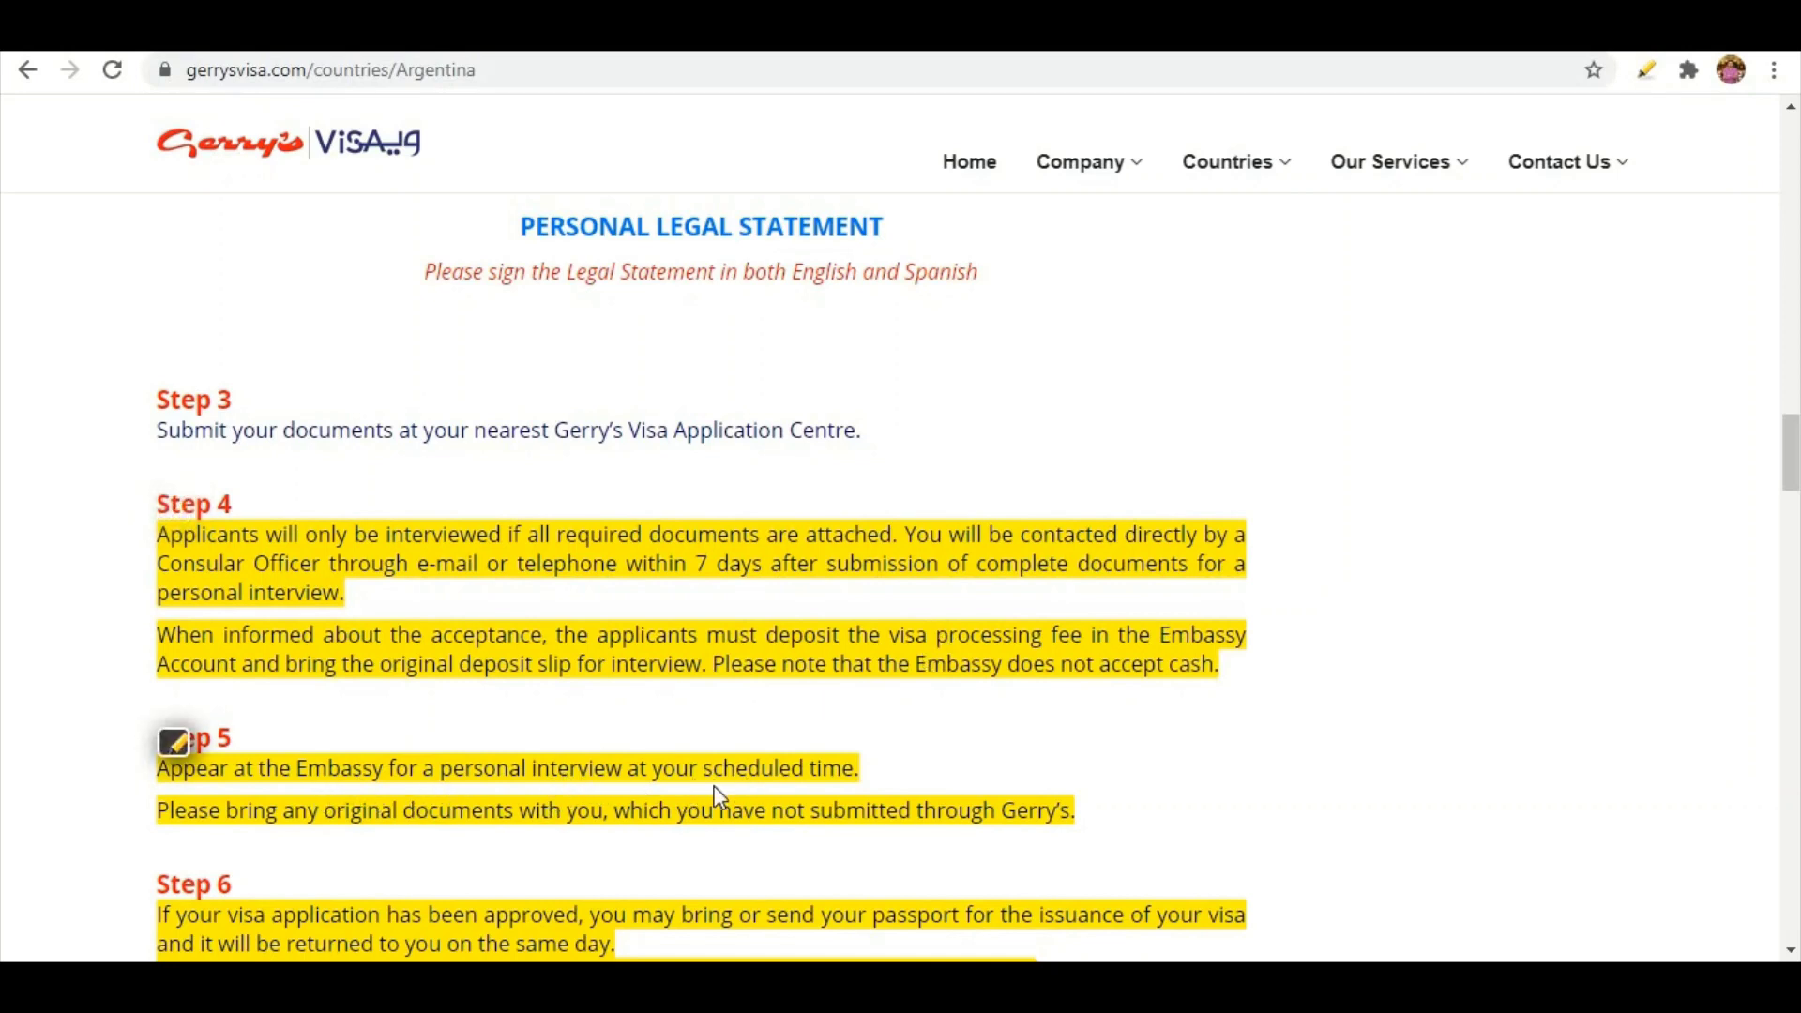
click(1790, 950)
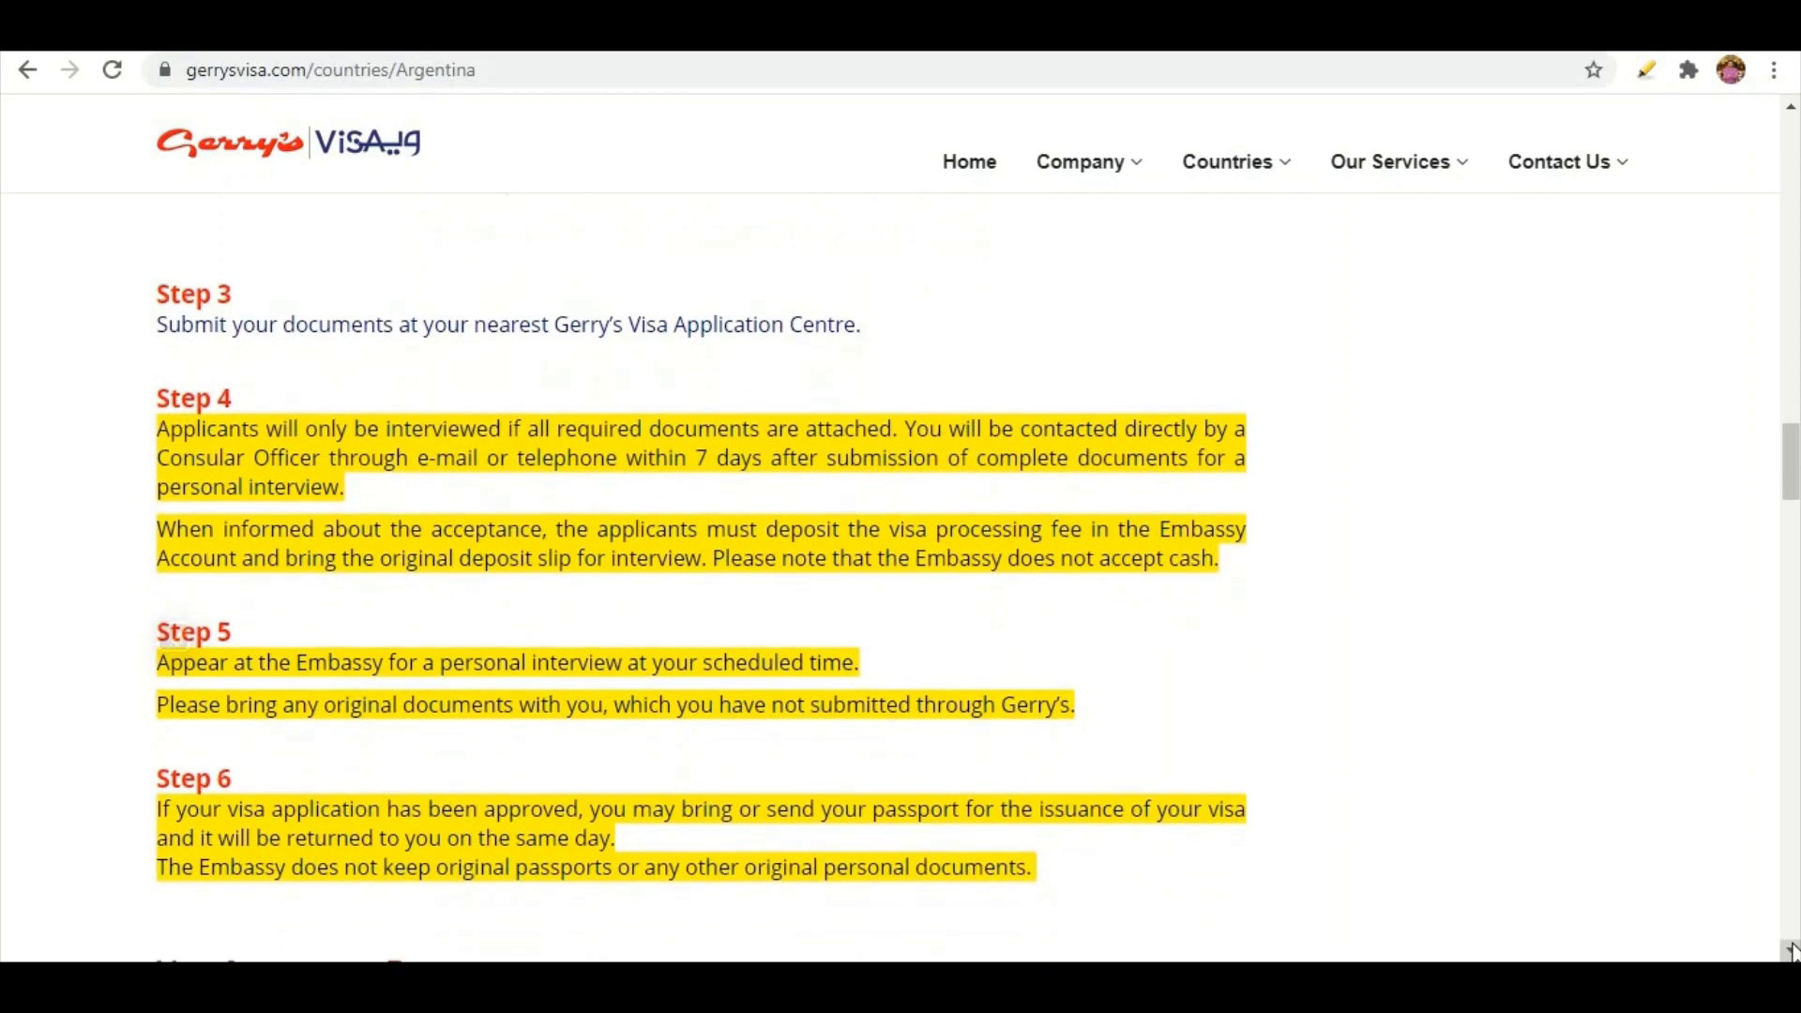
click(1790, 951)
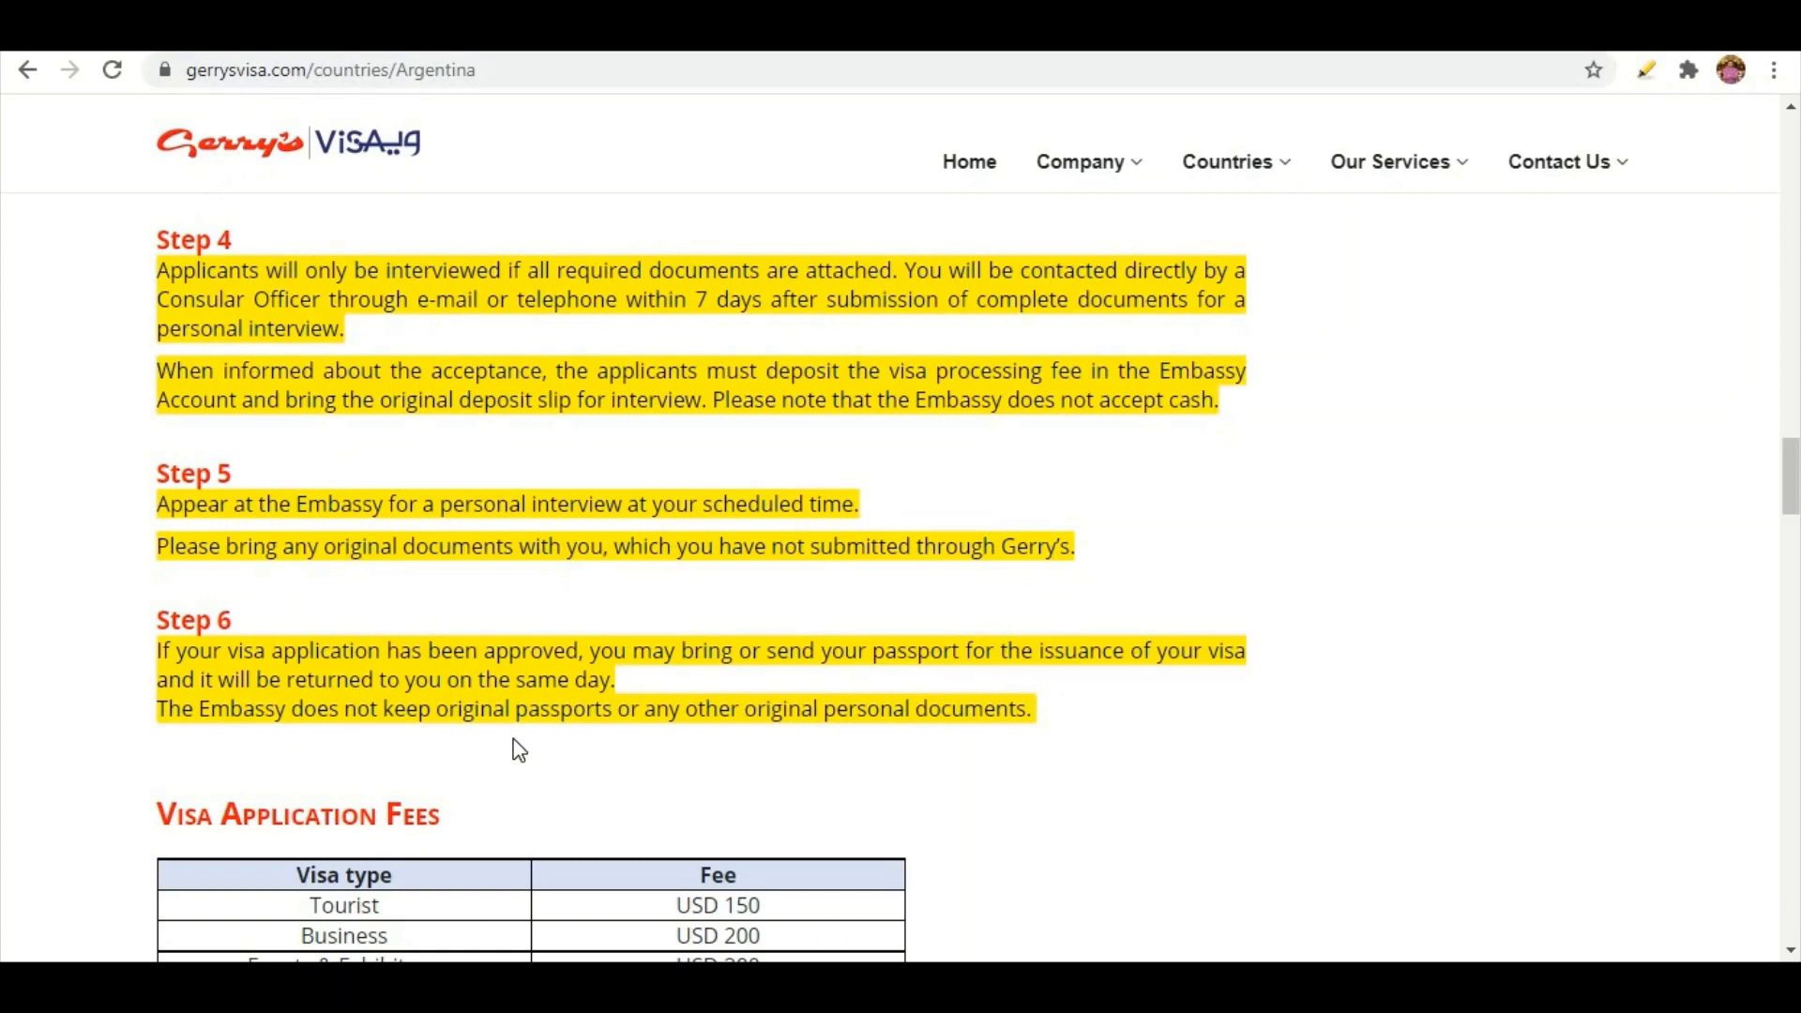
click(1792, 950)
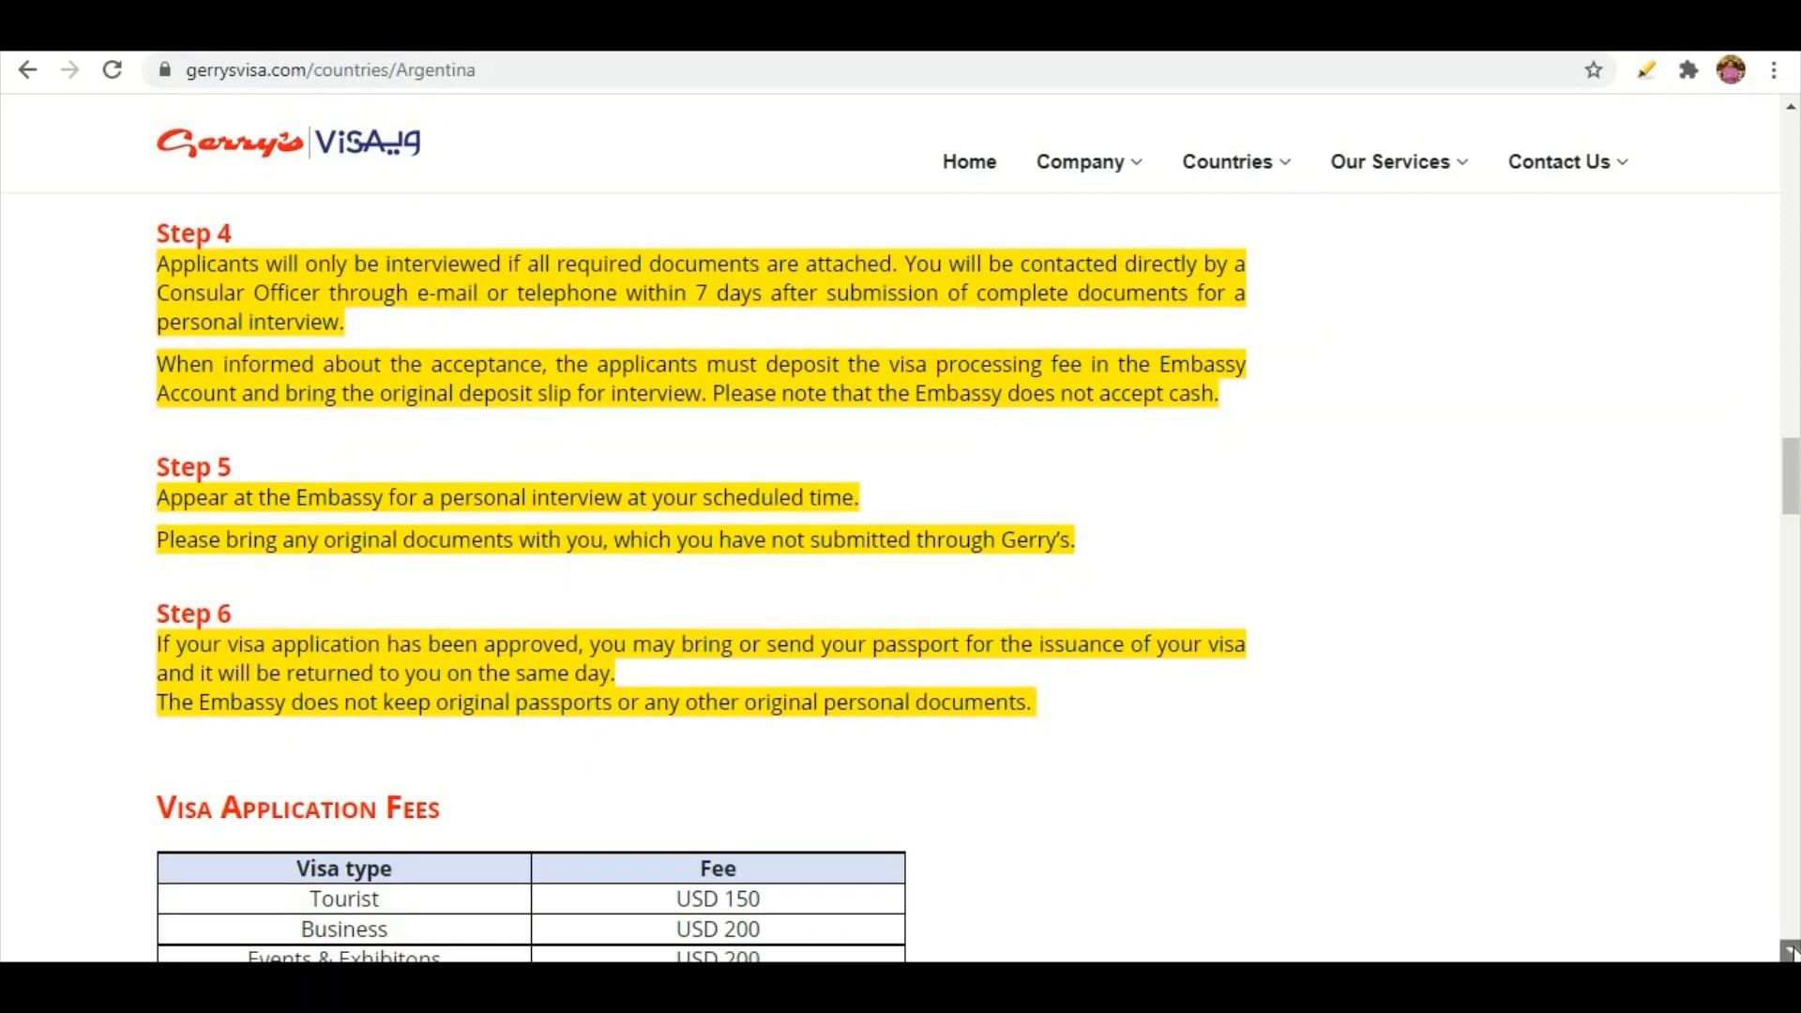
Page through the service fees table to the 29-day processing time, then return to the page top
click(1791, 950)
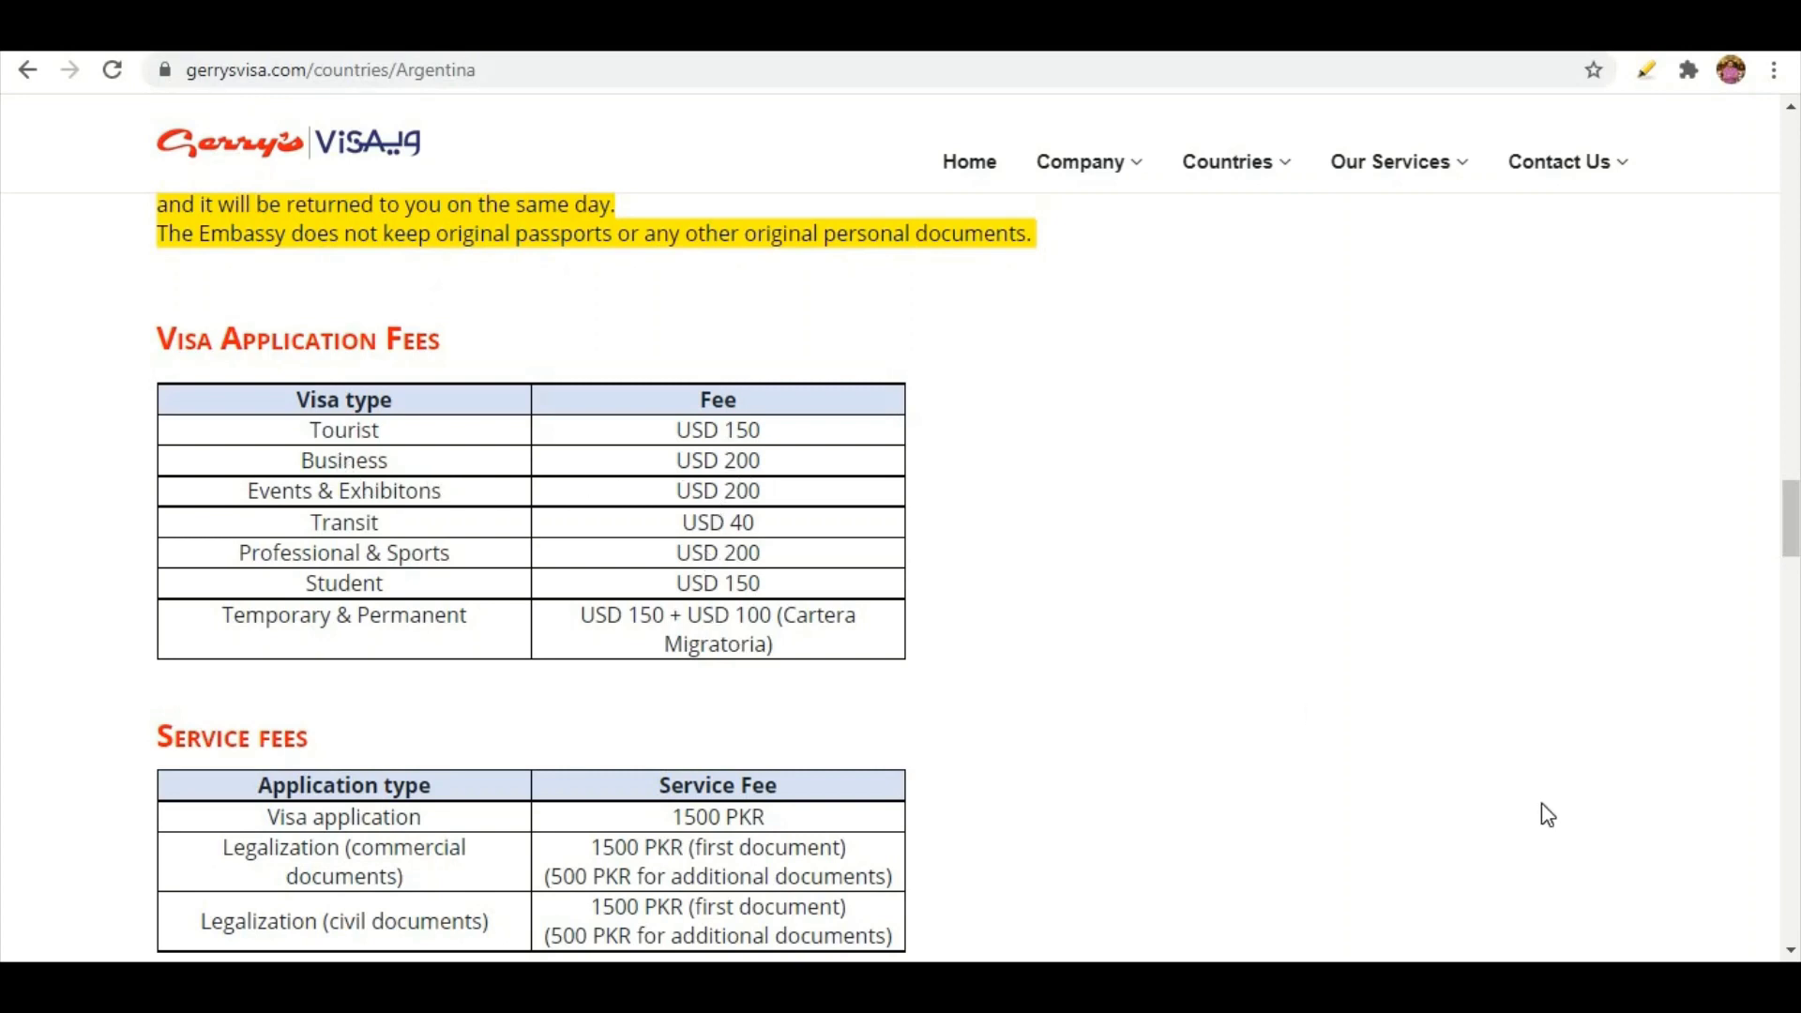
click(1790, 950)
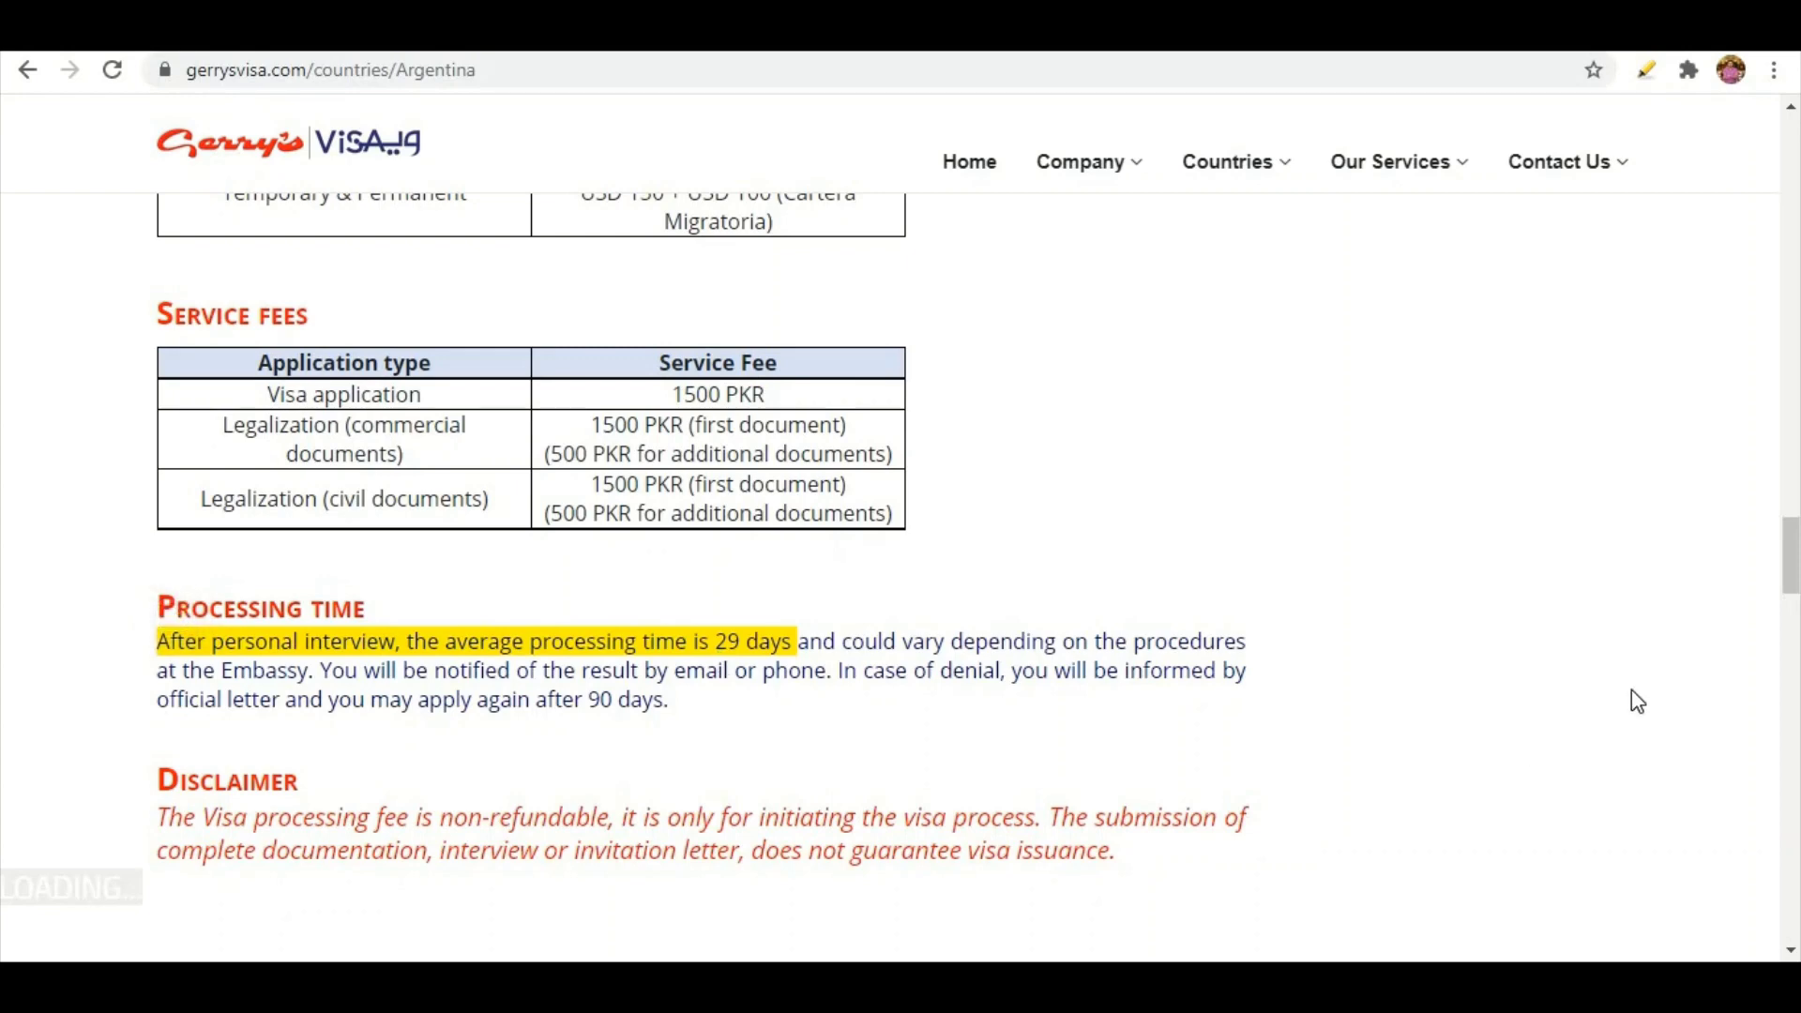
drag(1792, 548, 1791, 122)
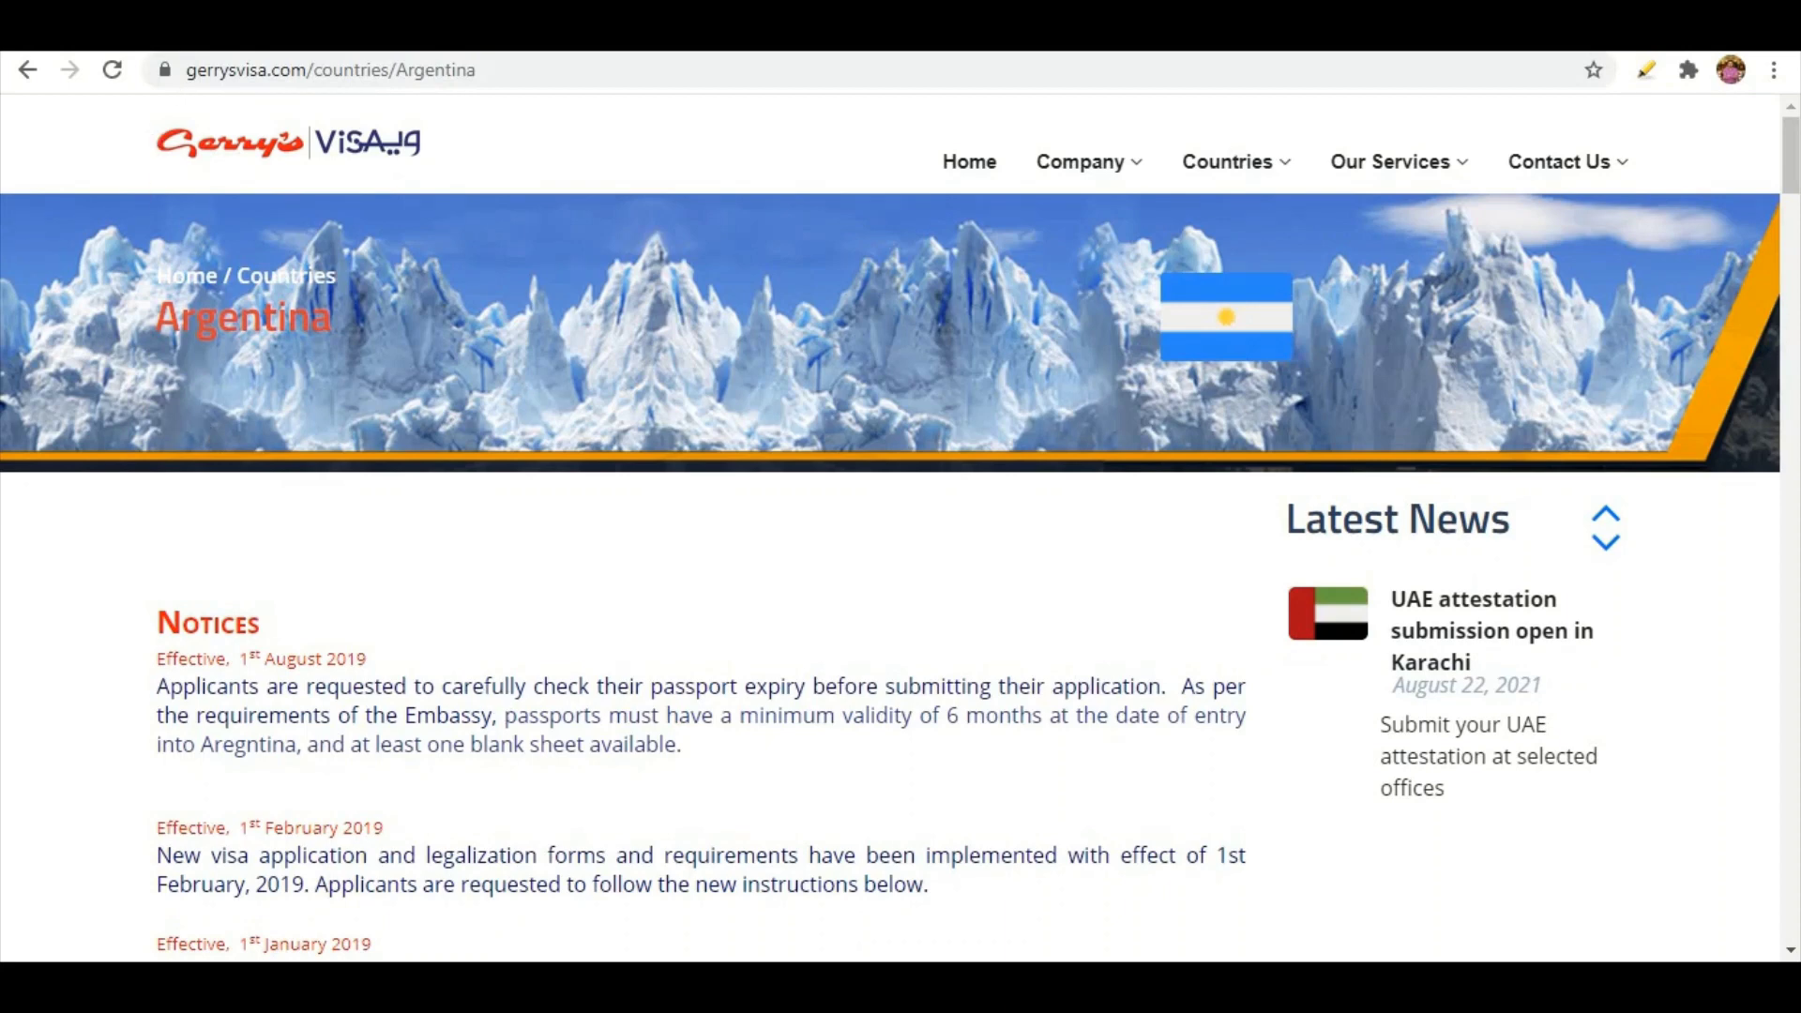
Go to the Argentine Embassy in India page on visas, fees and application forms
key(alt+Left)
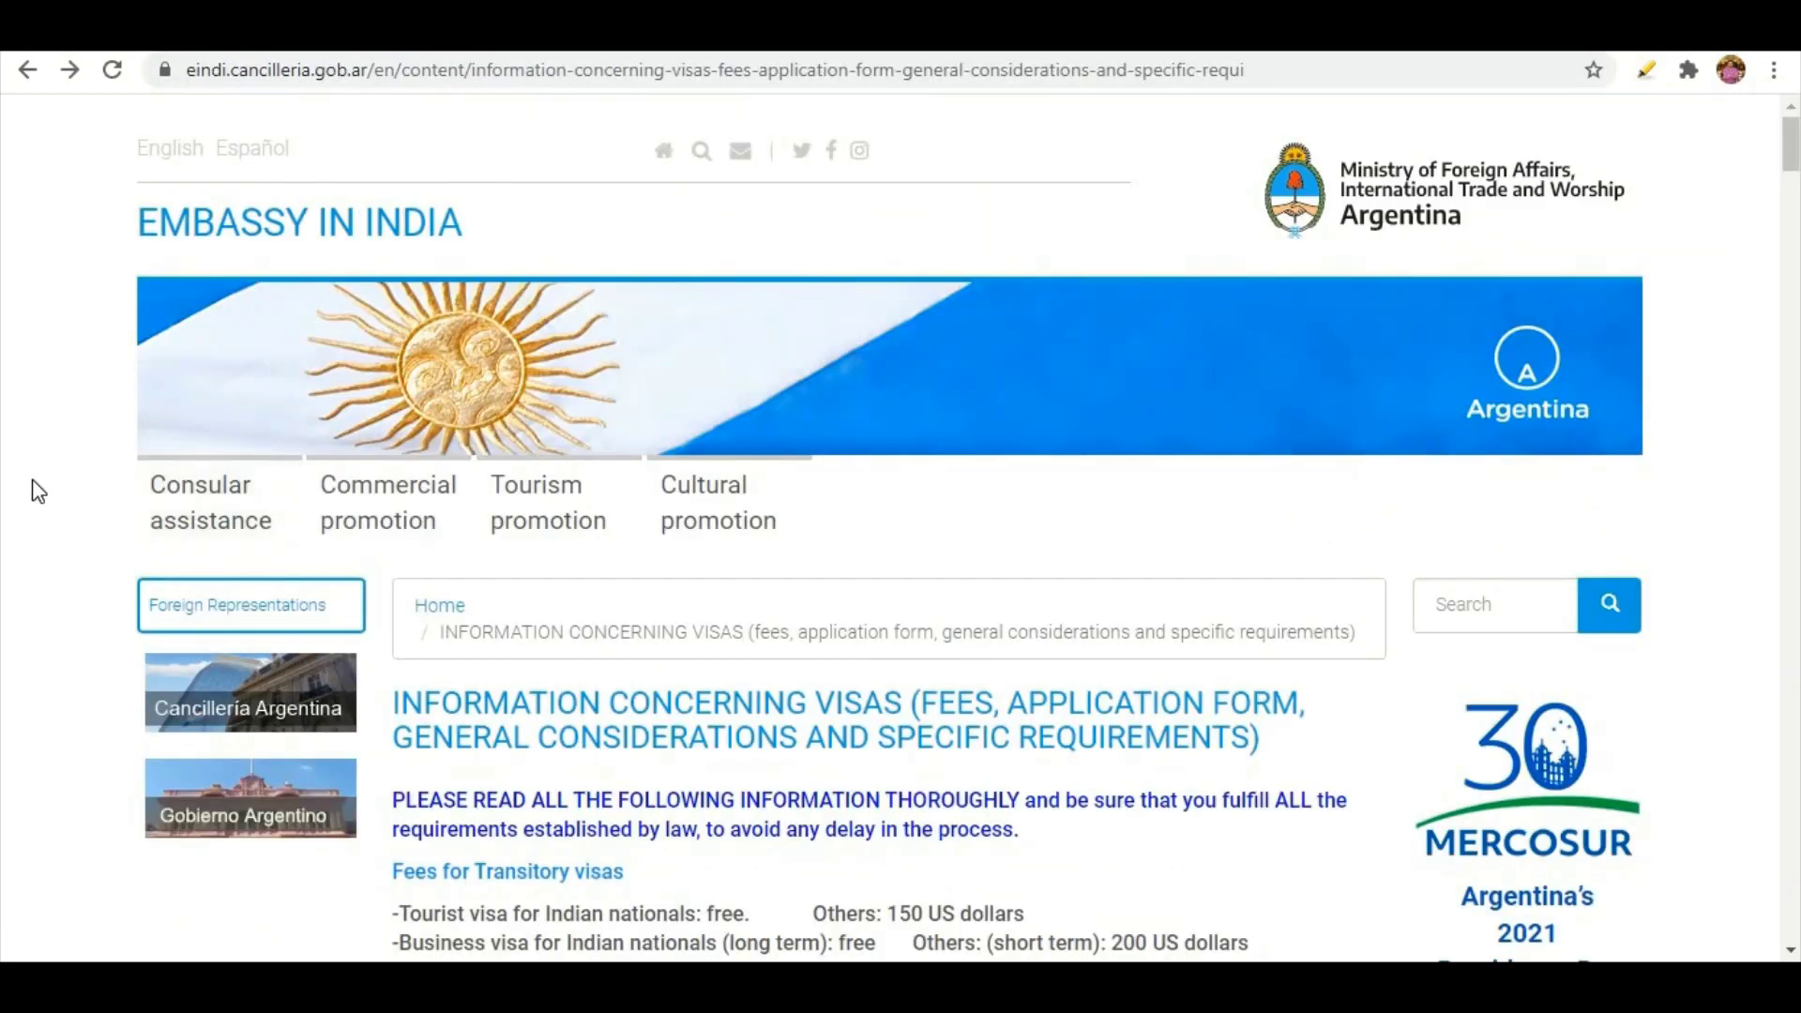